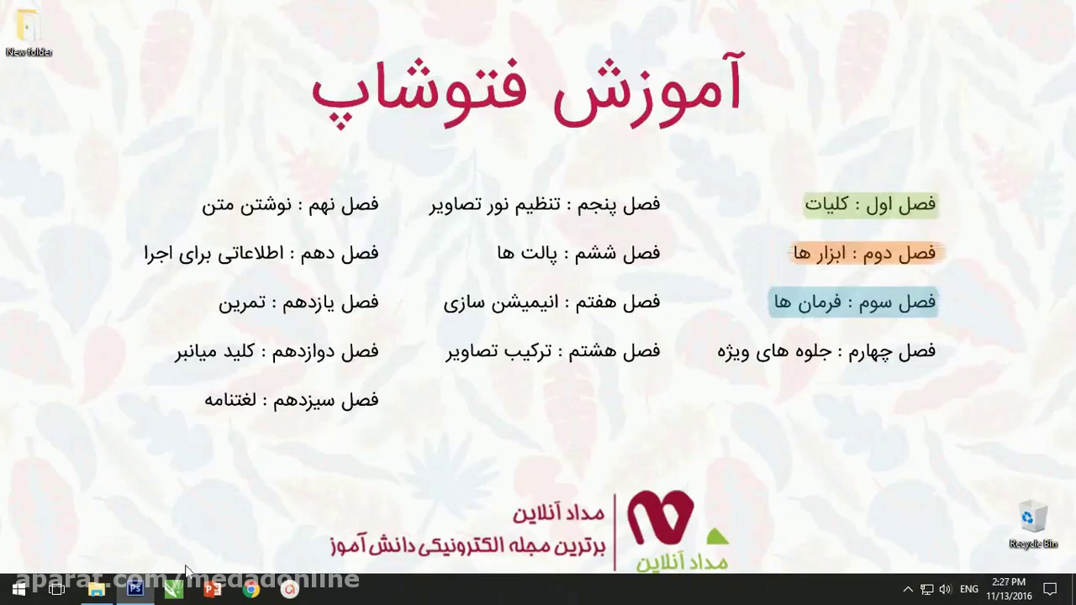
# Step: Switch from the course title slide to Photoshop showing the medad logo document
pyautogui.click(135, 588)
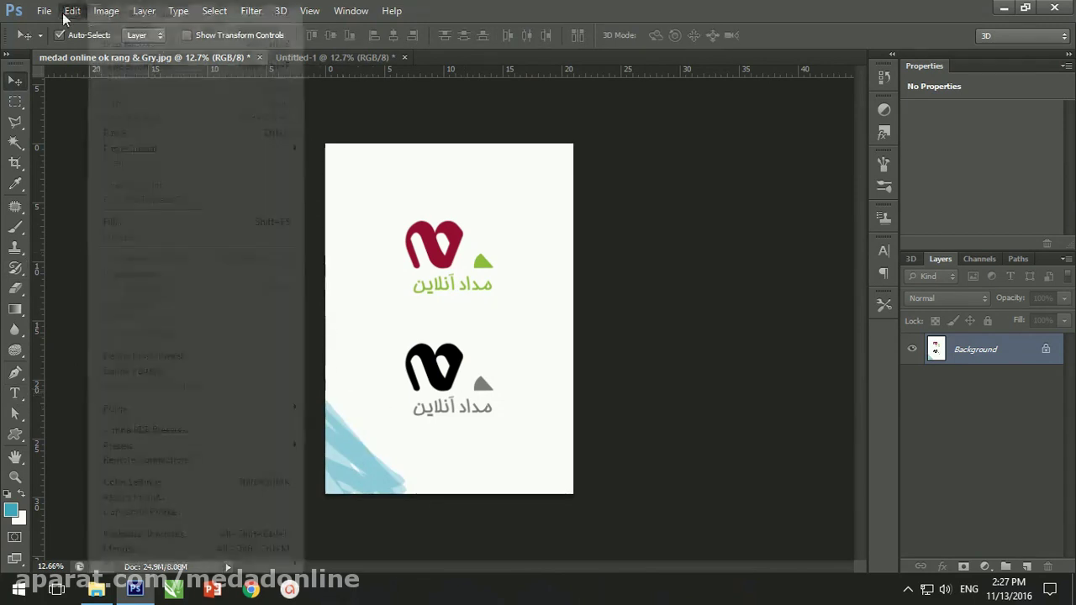
# Step: Step backward three times through the blue brush strokes, then step forward once
pyautogui.click(73, 10)
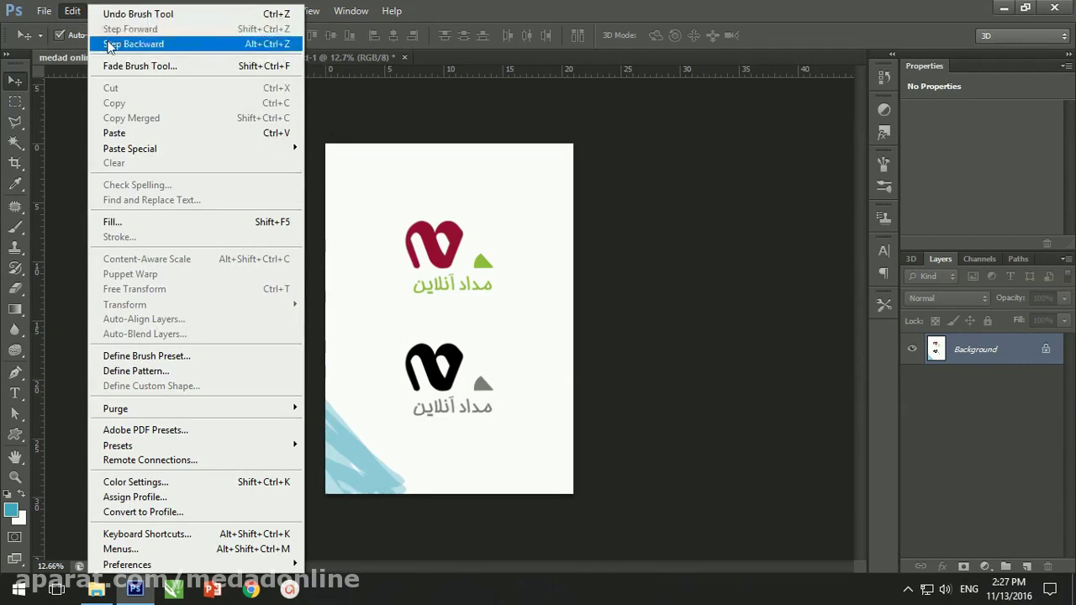
pyautogui.click(108, 43)
pyautogui.click(72, 10)
pyautogui.click(606, 9)
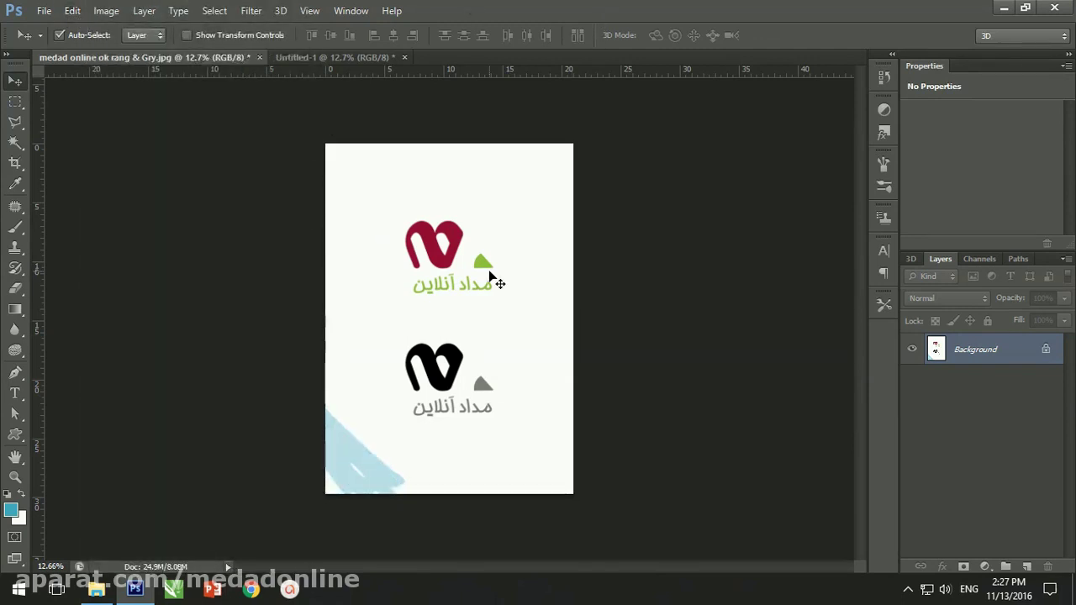
pyautogui.hotkey('ctrl', 'alt', 'z')
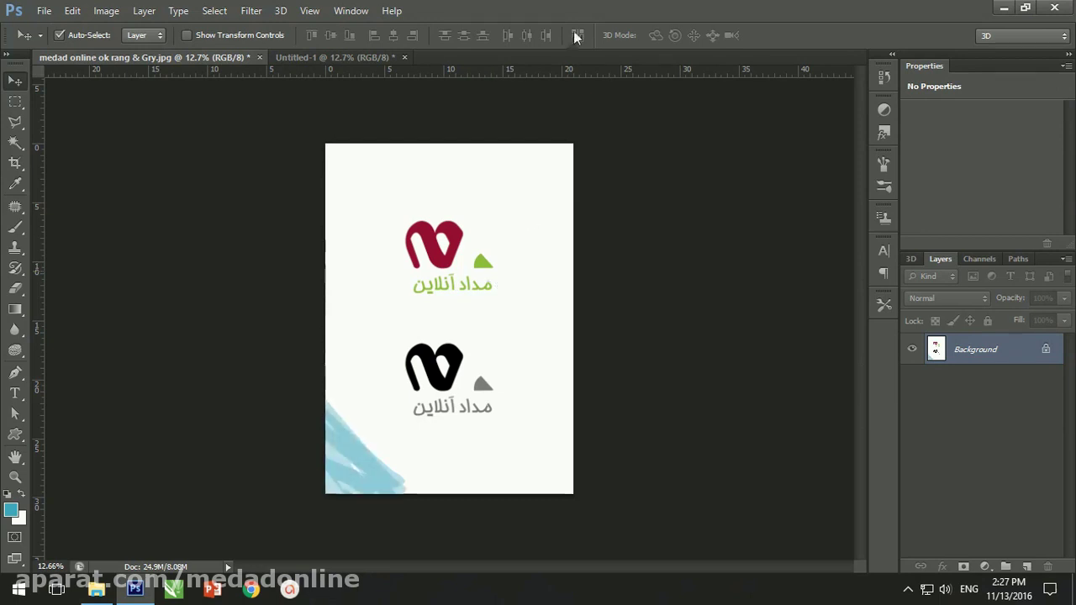
pyautogui.click(350, 10)
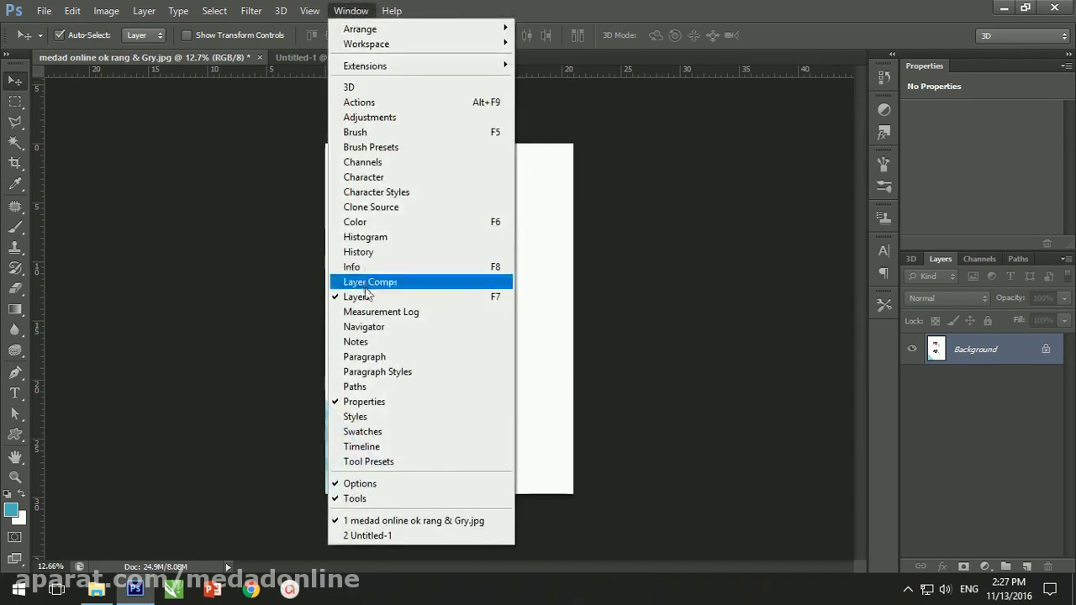
# Step: Show and enlarge the History panel, then click states to revert before the brush strokes
pyautogui.click(362, 252)
pyautogui.moveTo(832, 158); pyautogui.dragTo(832, 335)
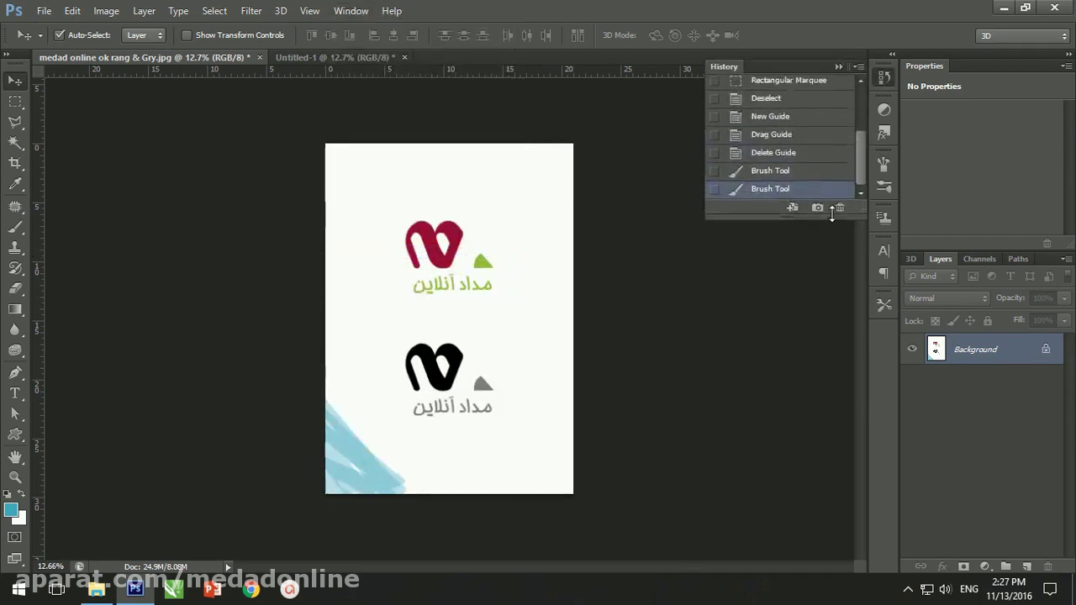
pyautogui.click(792, 260)
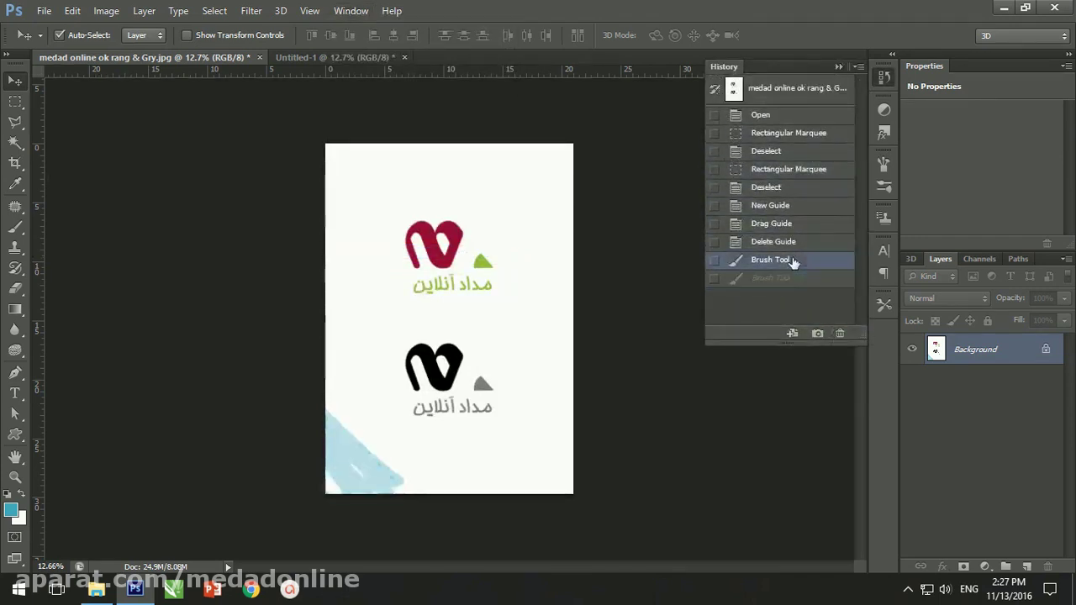
pyautogui.click(789, 241)
pyautogui.click(793, 278)
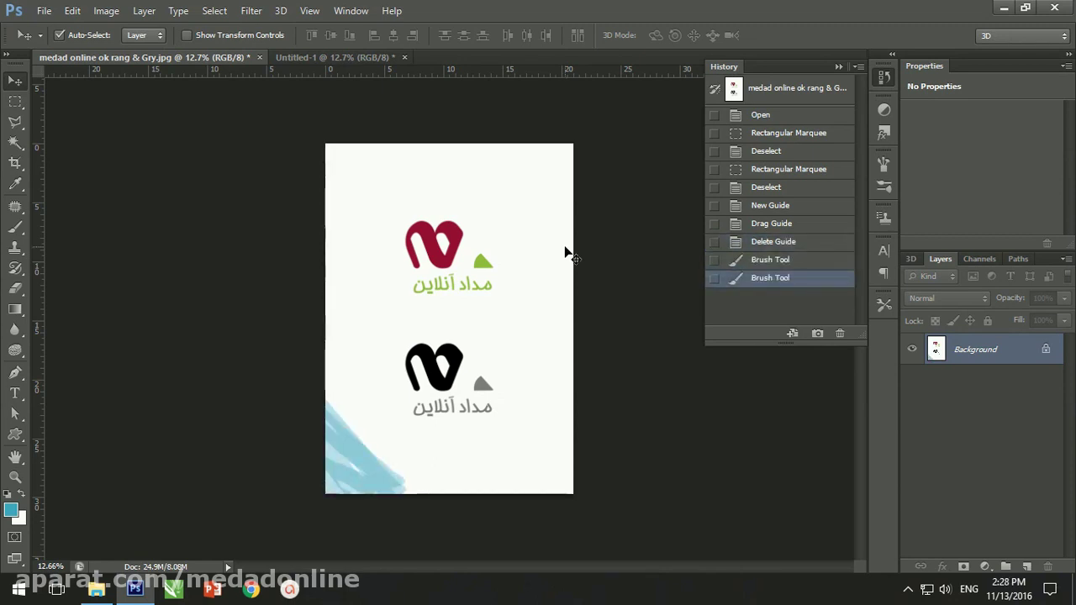
# Step: Step back and forward through the history with Alt+Ctrl+Z and Shift+Ctrl+Z
pyautogui.hotkey('ctrl', 'alt', 'z')
pyautogui.hotkey('ctrl', 'alt', 'z')
pyautogui.hotkey('ctrl', 'alt', 'z')
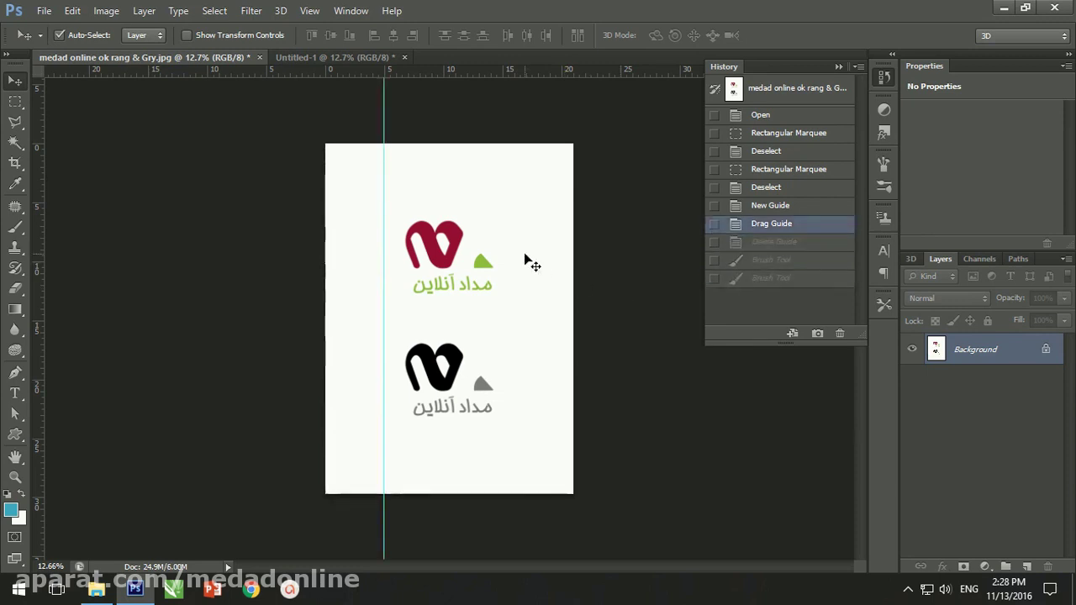
pyautogui.hotkey('ctrl', 'shift', 'z')
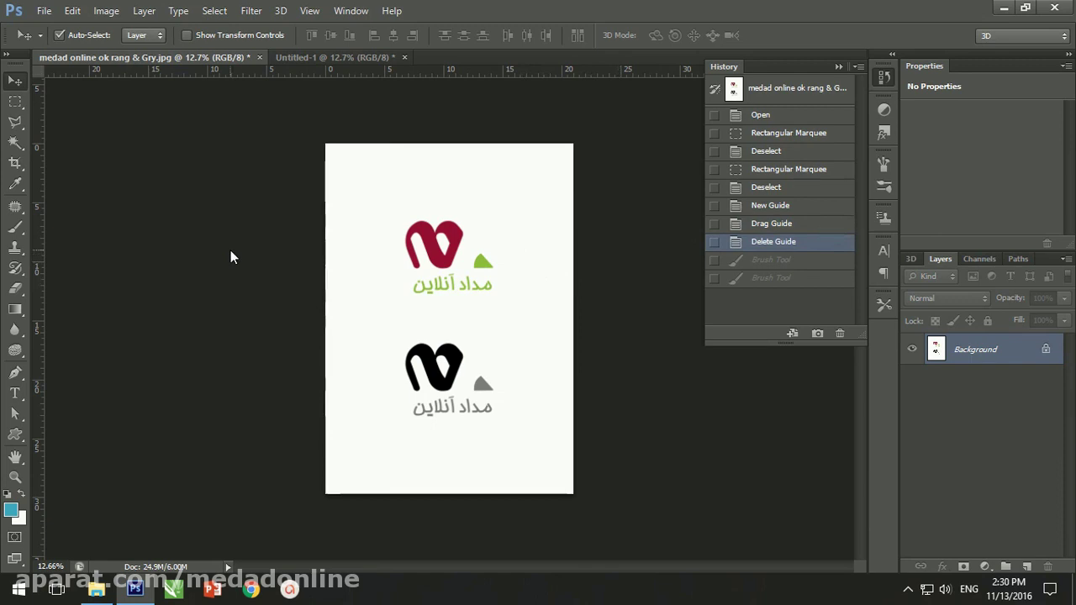
pyautogui.click(72, 10)
pyautogui.moveTo(127, 564)
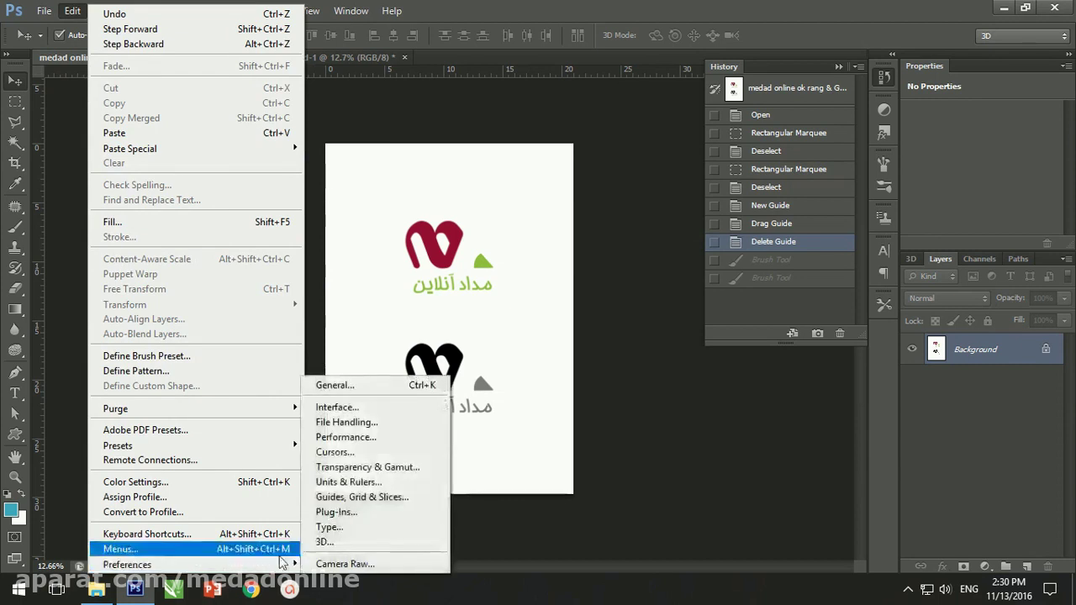
pyautogui.click(345, 438)
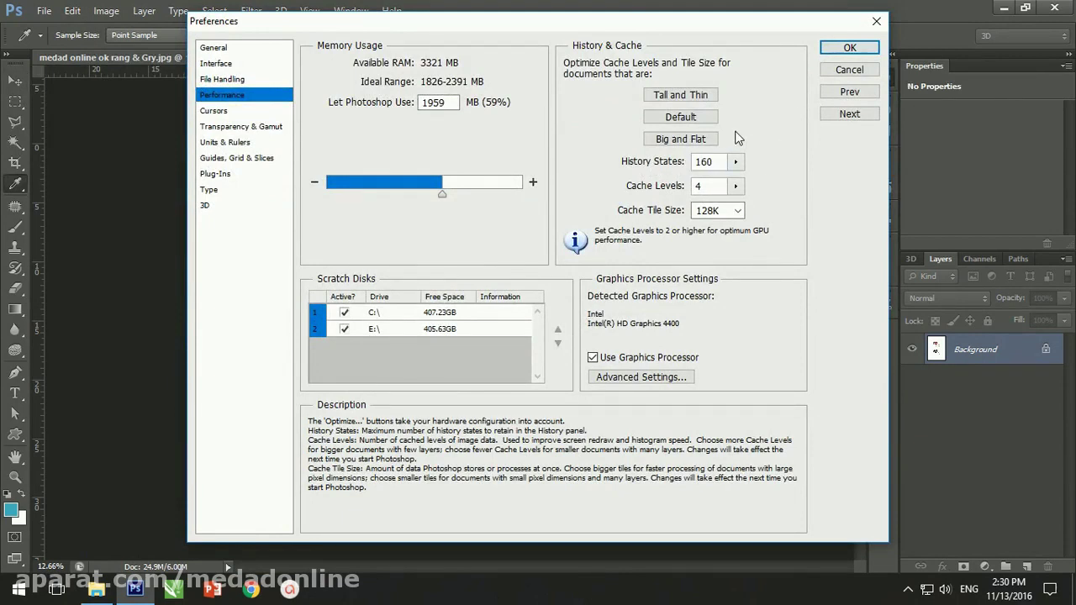
pyautogui.click(860, 47)
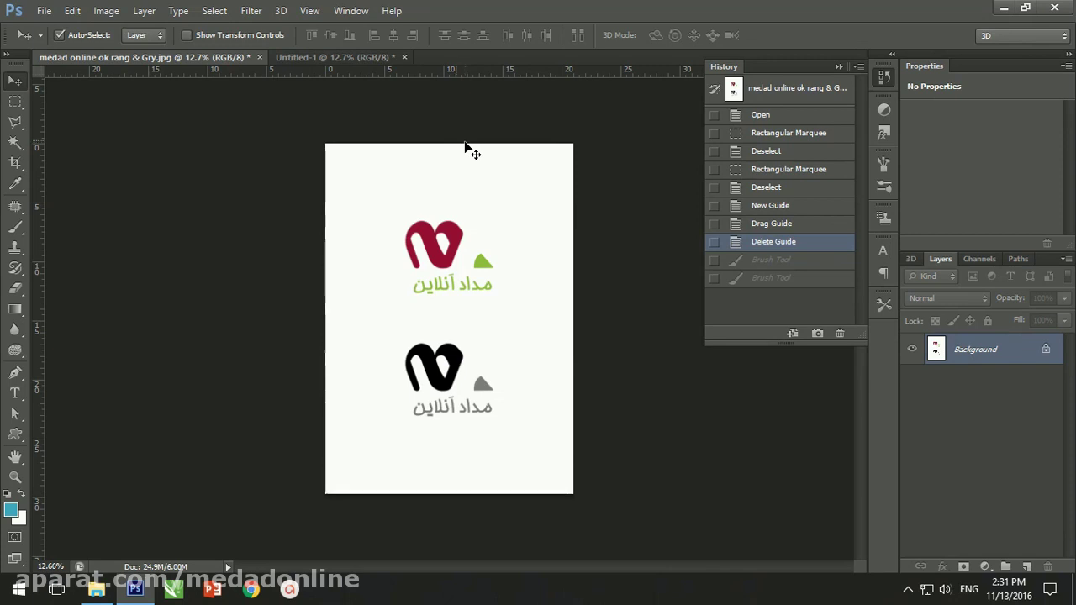
# Step: Marquee-select the red logo, copy it, and paste it into Untitled-1 as a new layer
pyautogui.click(14, 102)
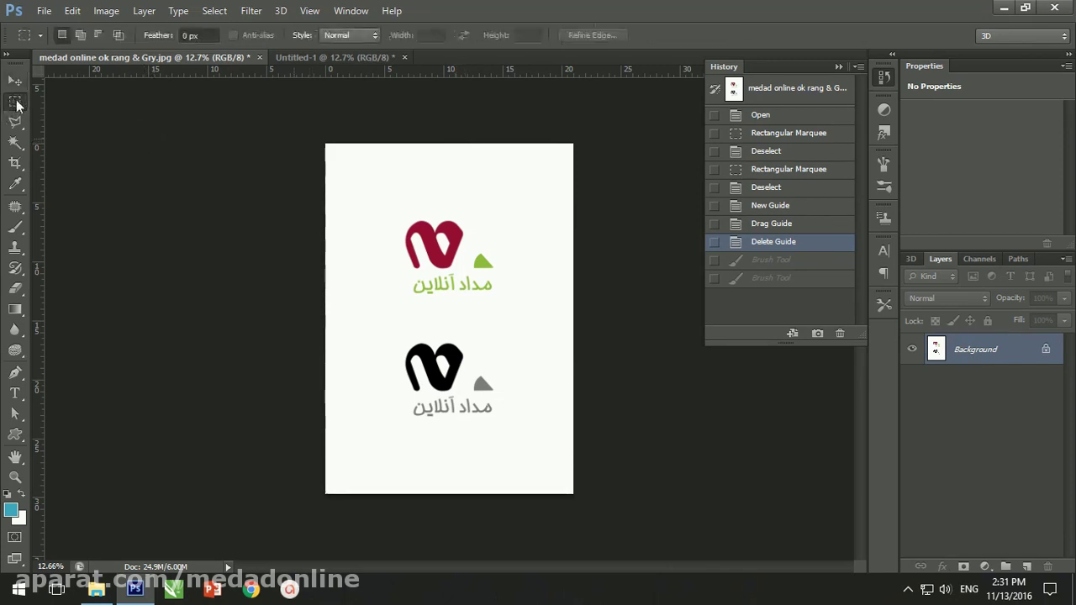
pyautogui.moveTo(386, 200); pyautogui.dragTo(512, 323)
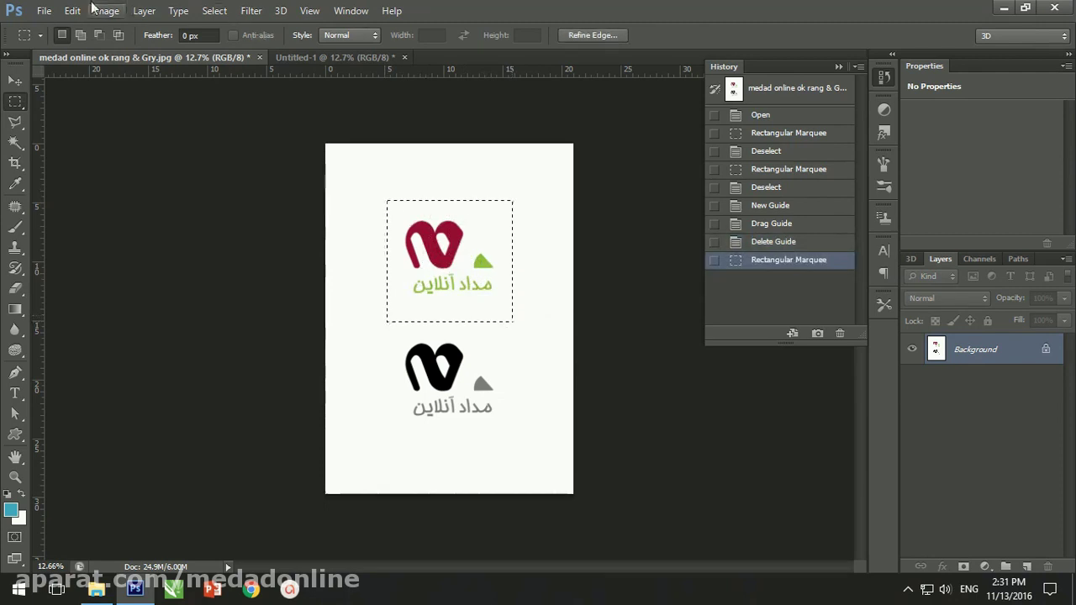
pyautogui.click(76, 11)
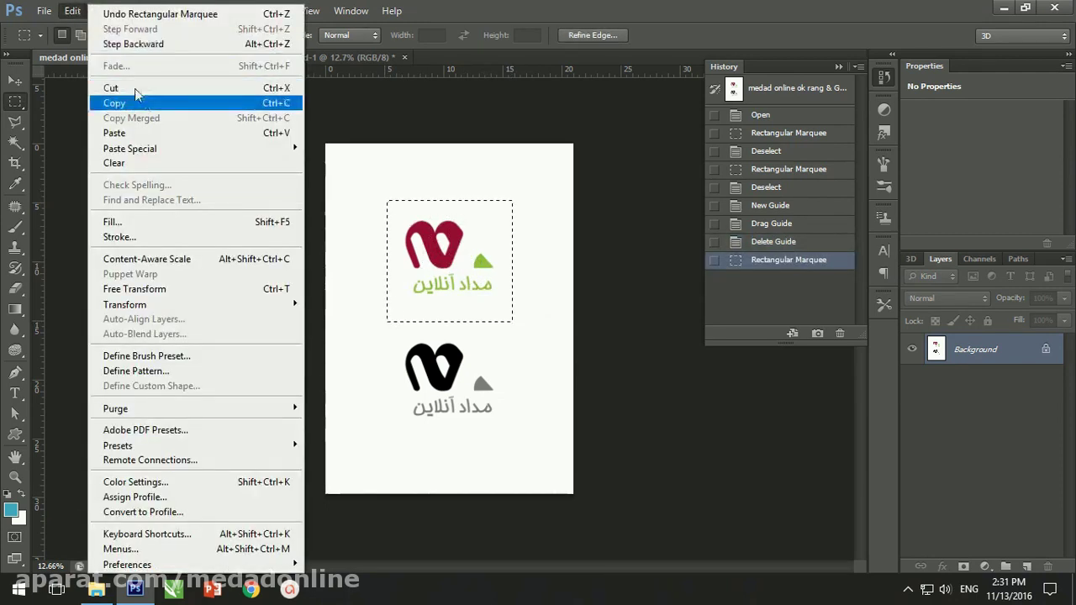
pyautogui.click(149, 103)
pyautogui.click(360, 55)
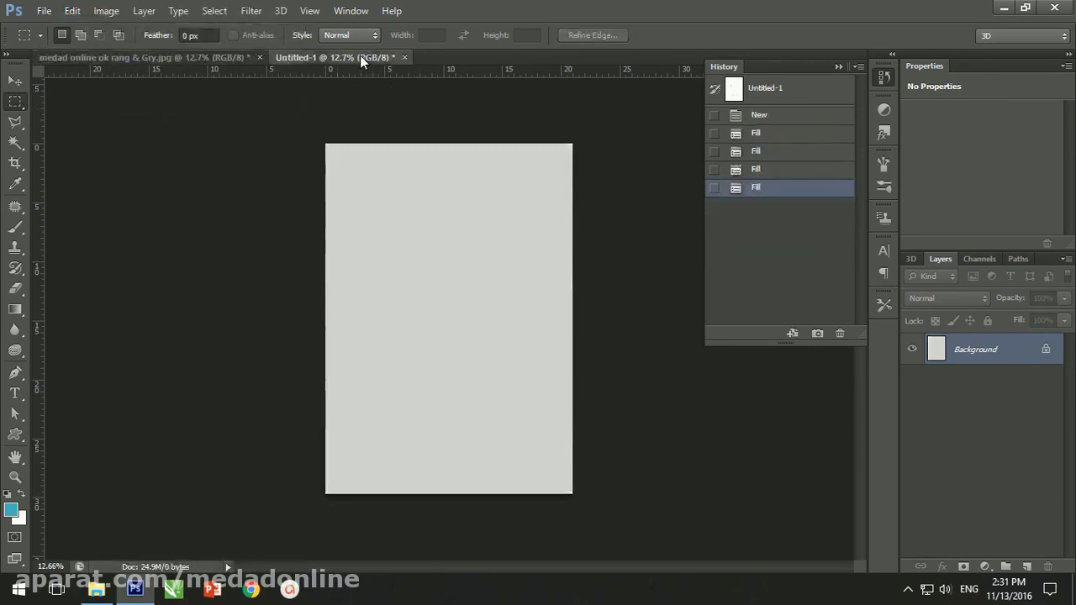
pyautogui.click(100, 12)
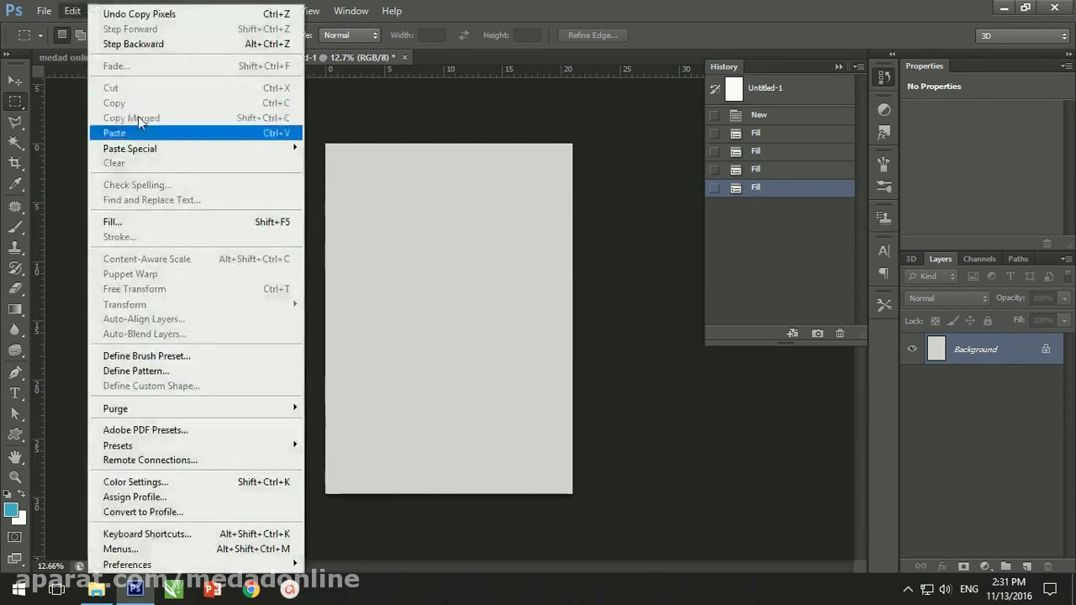
pyautogui.click(115, 133)
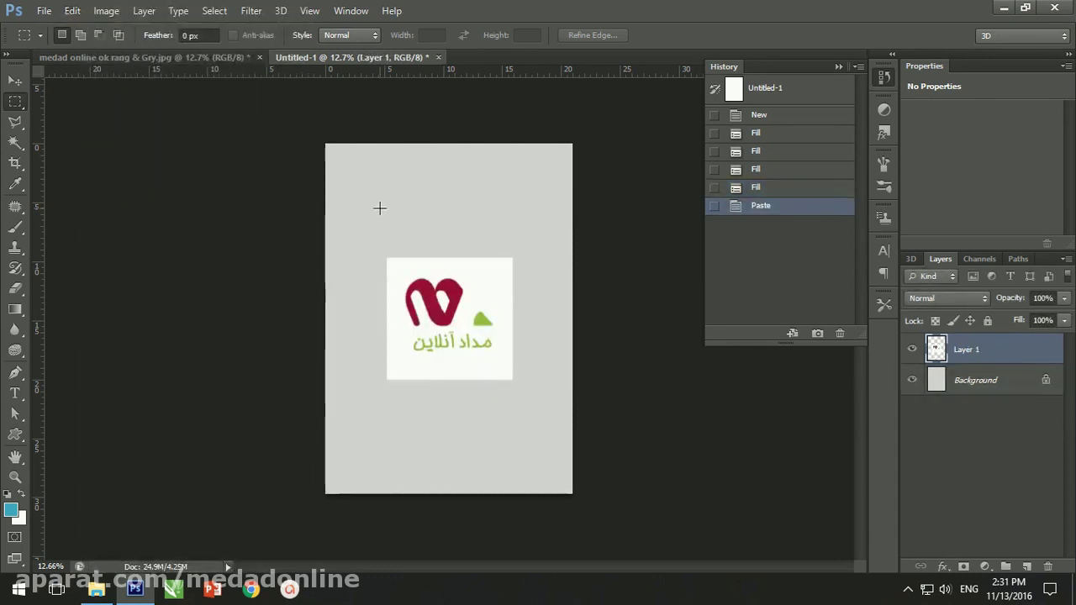
# Step: Select the entire logo image and paste it into Untitled-1 as another layer
pyautogui.click(221, 57)
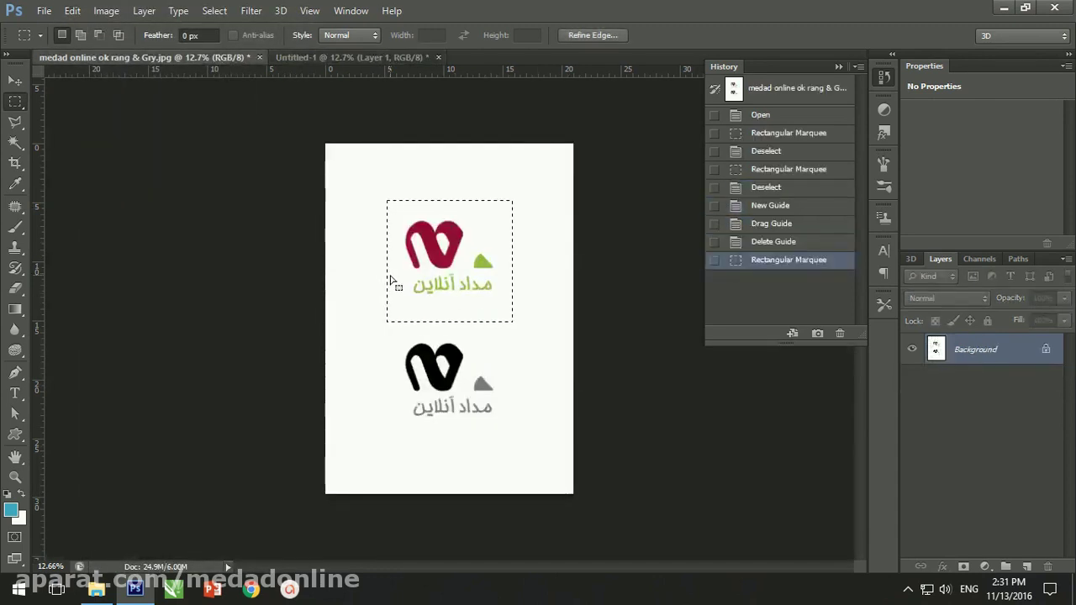
pyautogui.hotkey('ctrl', 'a')
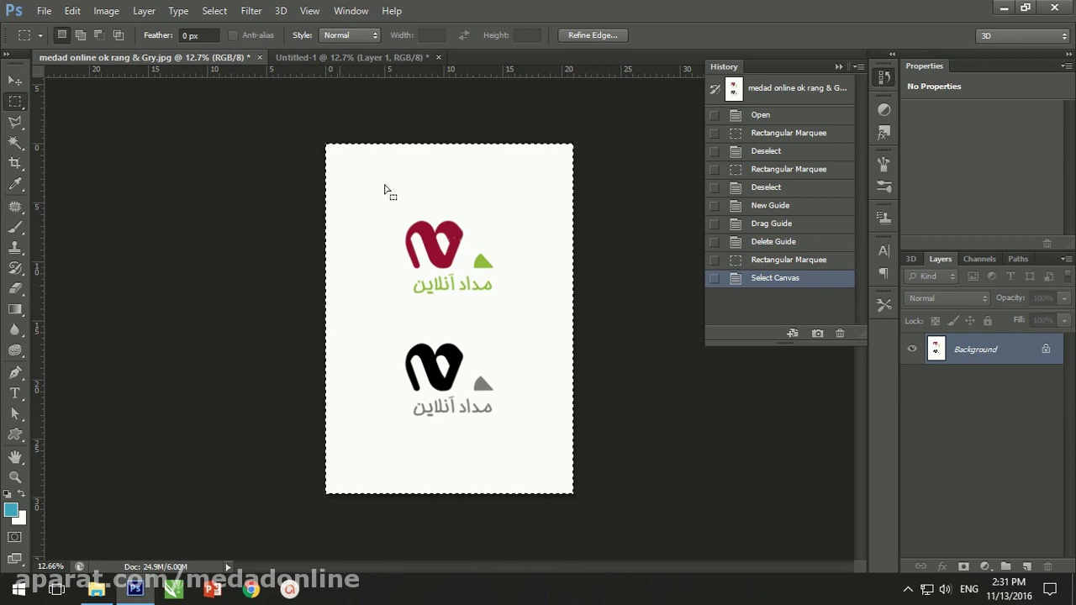
pyautogui.click(321, 59)
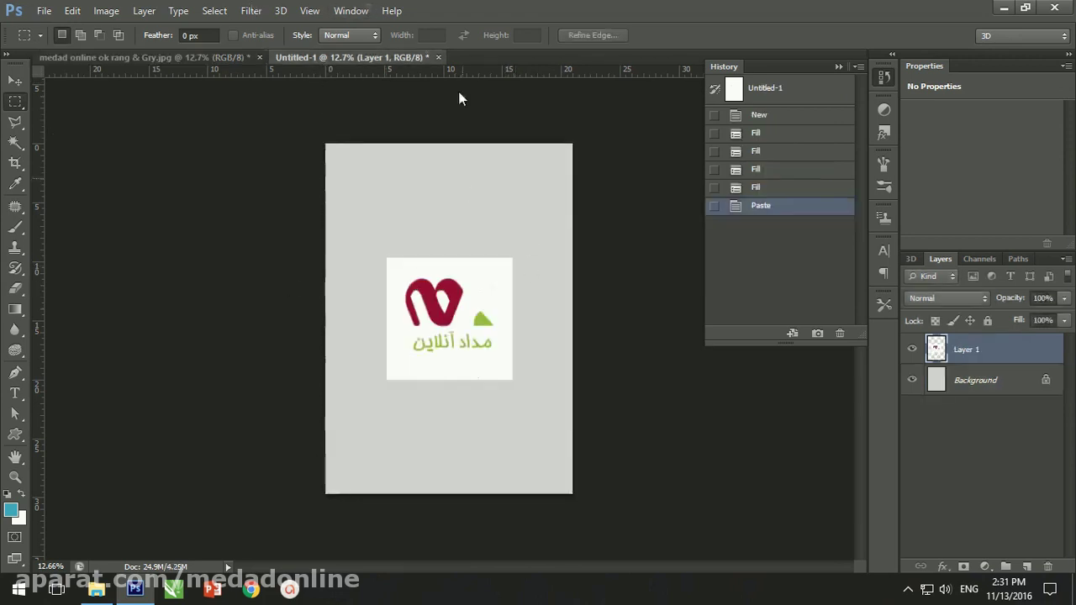
pyautogui.hotkey('ctrl', 'v')
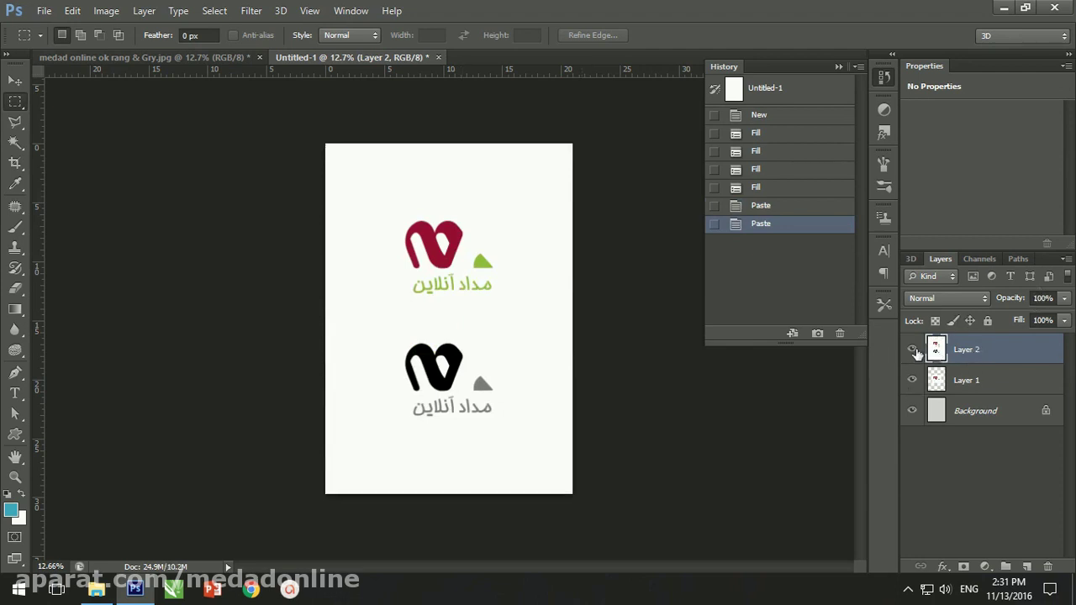
pyautogui.click(192, 59)
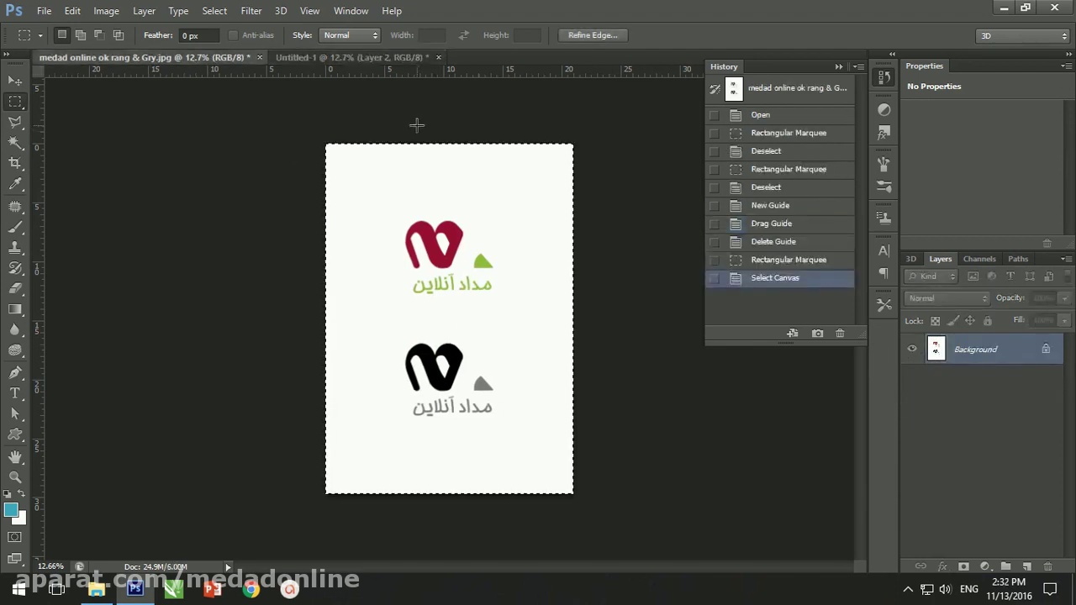
# Step: Deselect, then drag the logo image into Untitled-1 as a new layer with the Move tool
pyautogui.hotkey('ctrl', 'd')
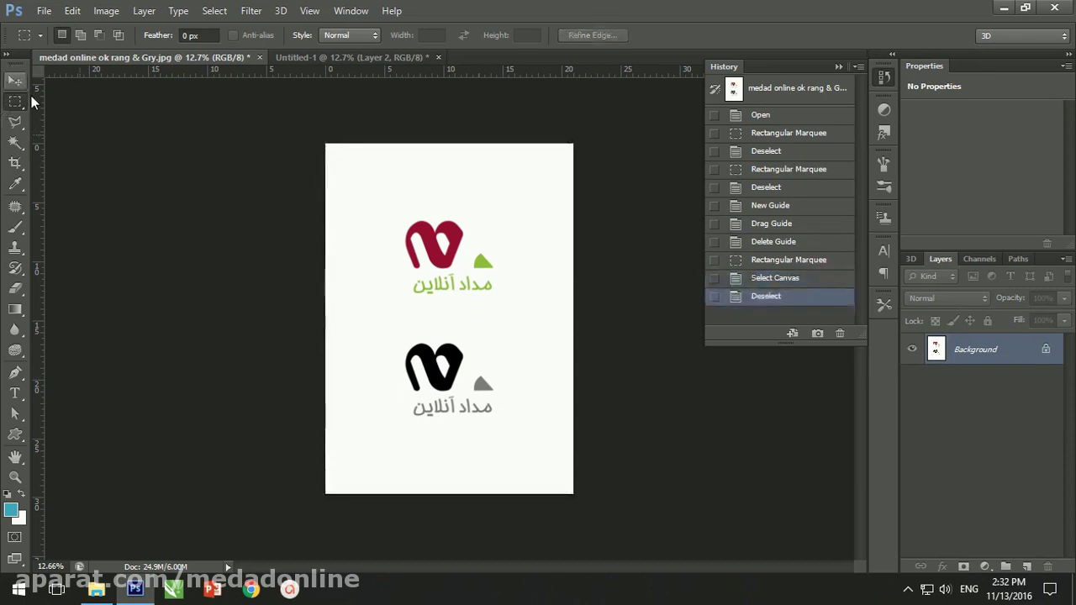
pyautogui.click(14, 81)
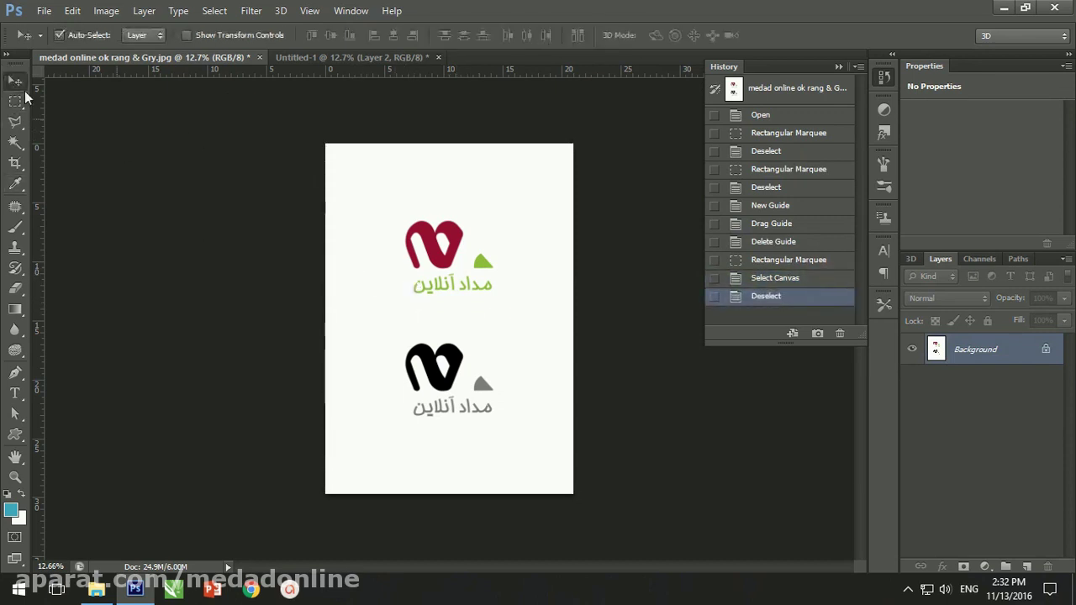
pyautogui.moveTo(405, 217)
pyautogui.mouseDown()
pyautogui.moveTo(353, 62)
pyautogui.moveTo(370, 150)
pyautogui.mouseUp()
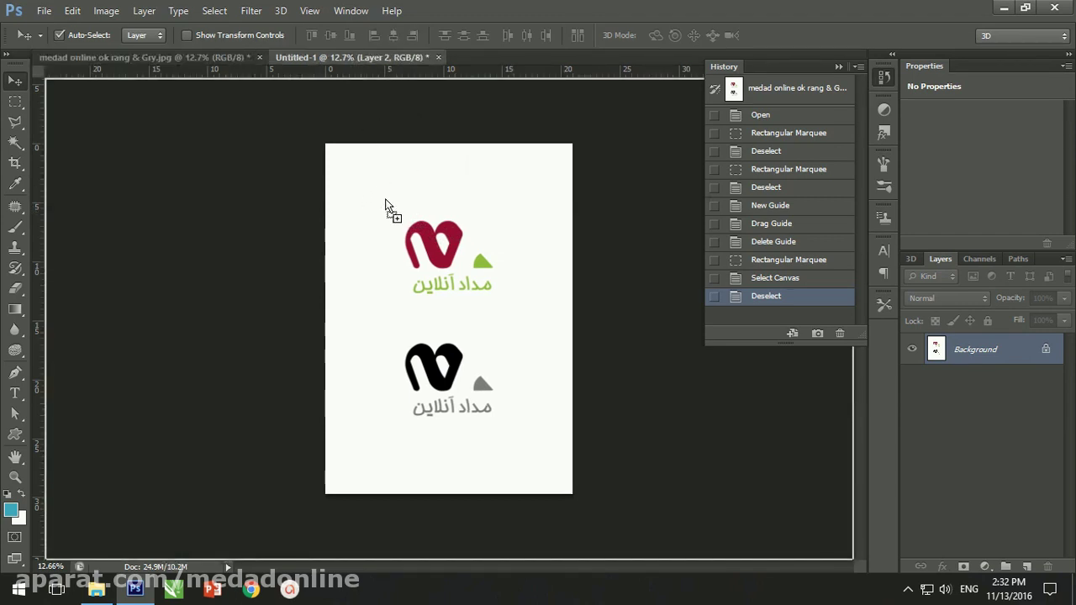
pyautogui.moveTo(366, 176); pyautogui.dragTo(384, 204)
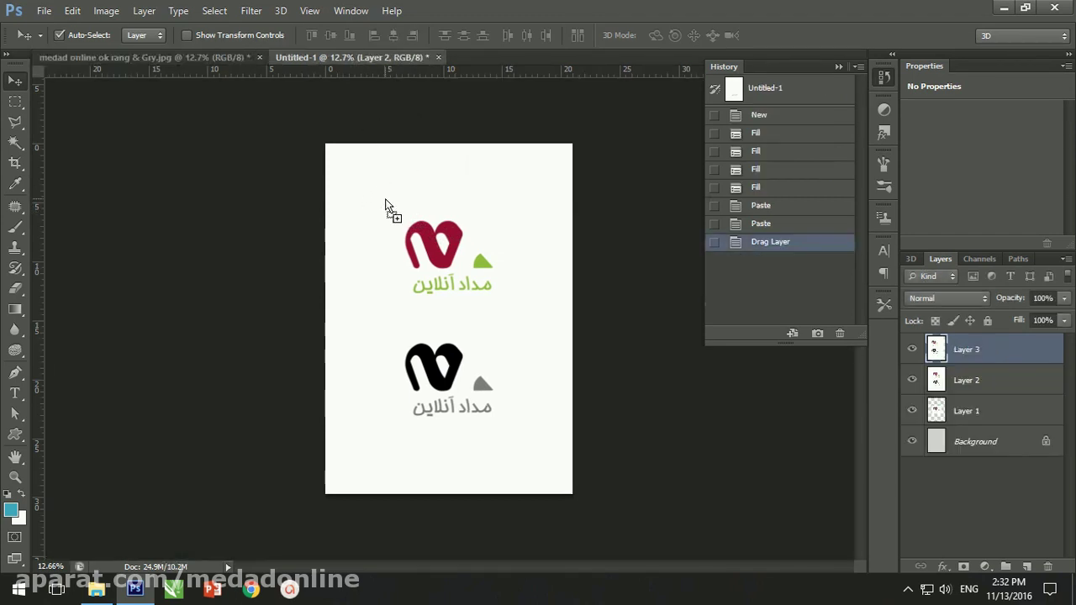
# Step: Hide Layer 2 and nudge the Layer 3 logos slightly down and right
pyautogui.click(912, 380)
pyautogui.moveTo(483, 295); pyautogui.dragTo(505, 309)
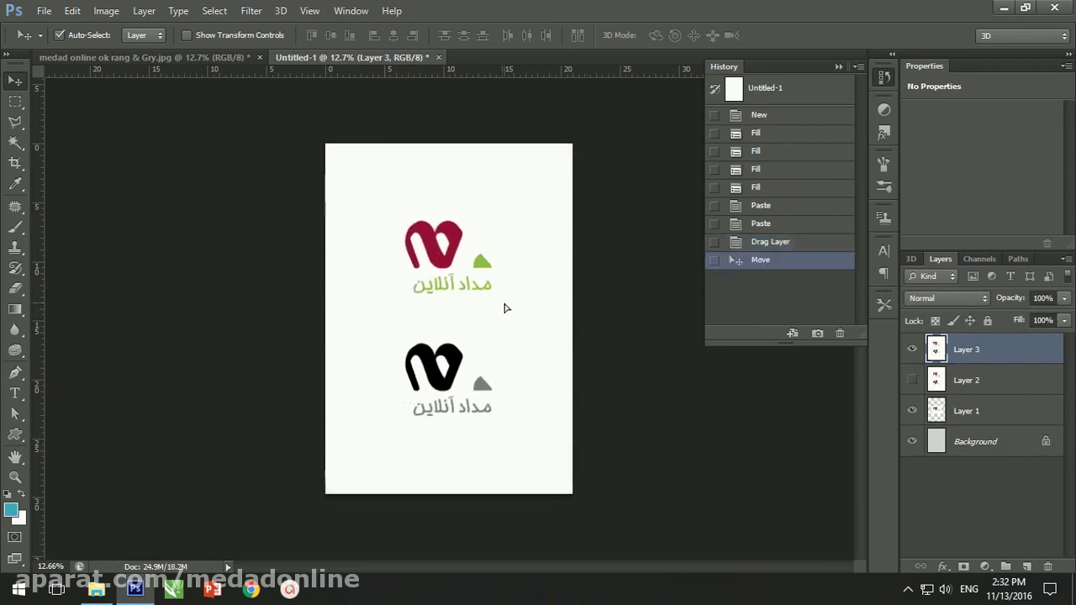
pyautogui.click(146, 56)
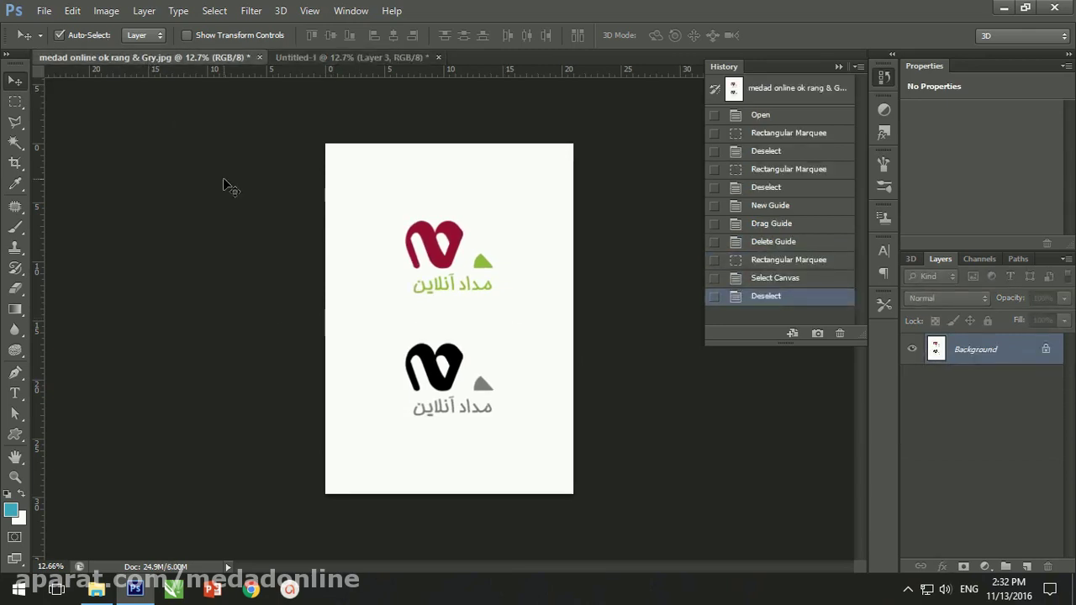
pyautogui.click(326, 56)
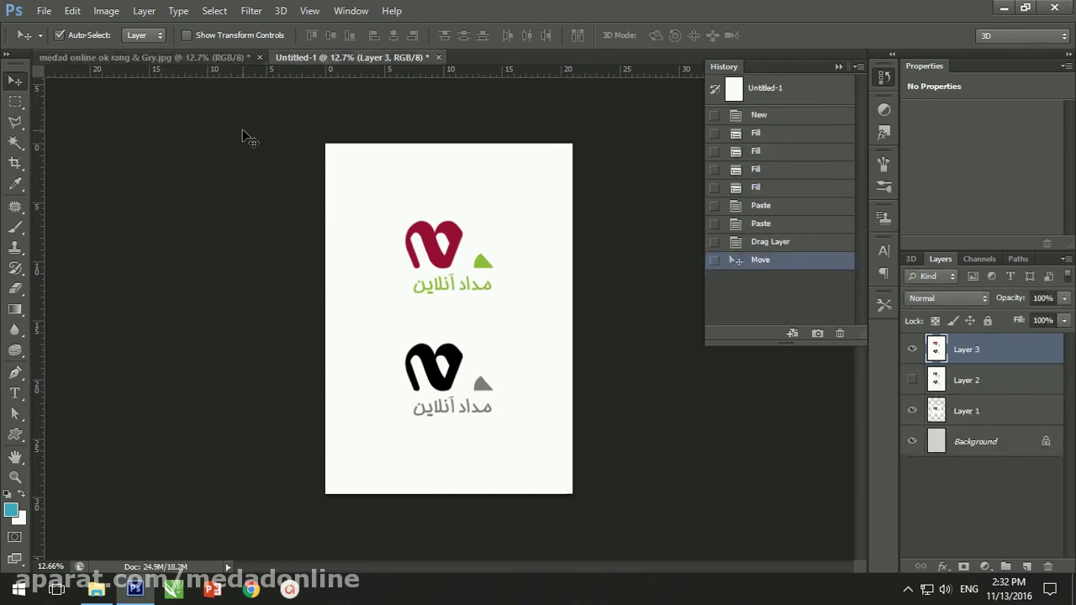
pyautogui.click(91, 57)
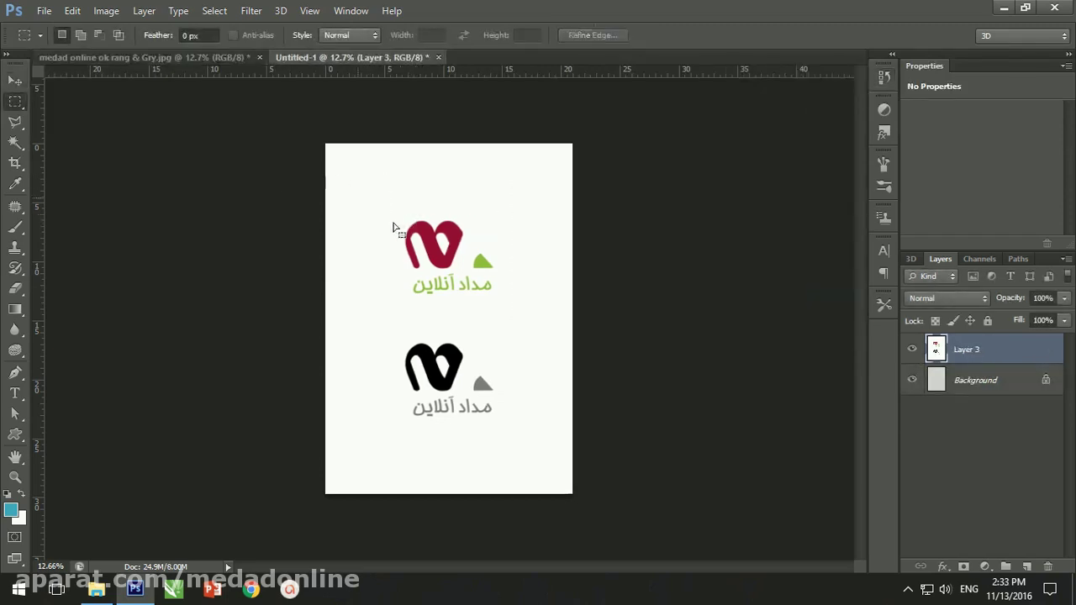
# Step: Select the red-and-green logo in Untitled-1, try Delete and undo it, then cut the logo
pyautogui.moveTo(376, 180); pyautogui.dragTo(524, 318)
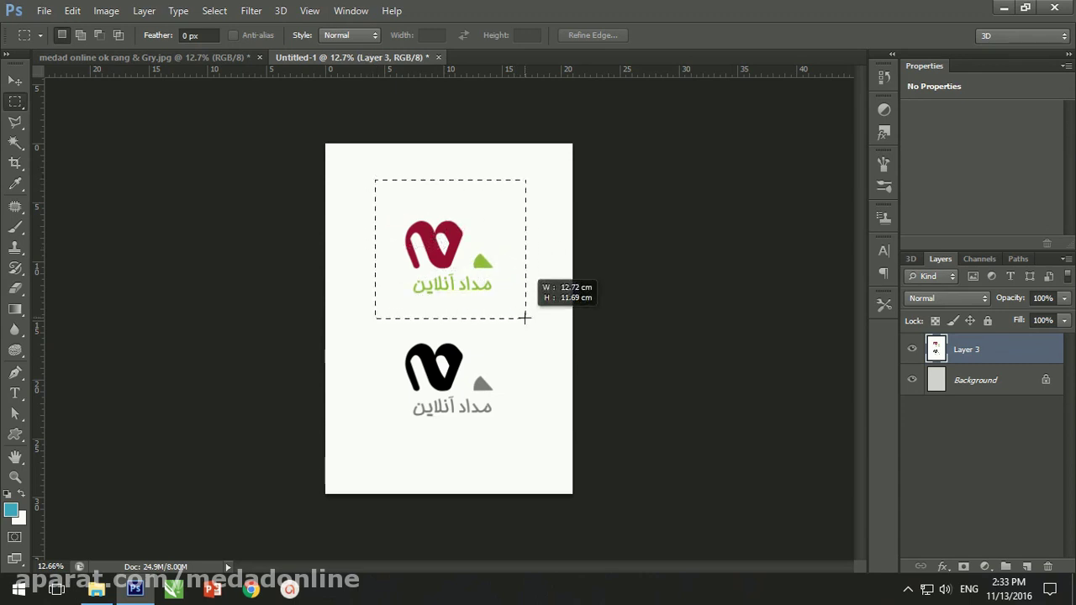
pyautogui.moveTo(525, 318); pyautogui.dragTo(528, 323)
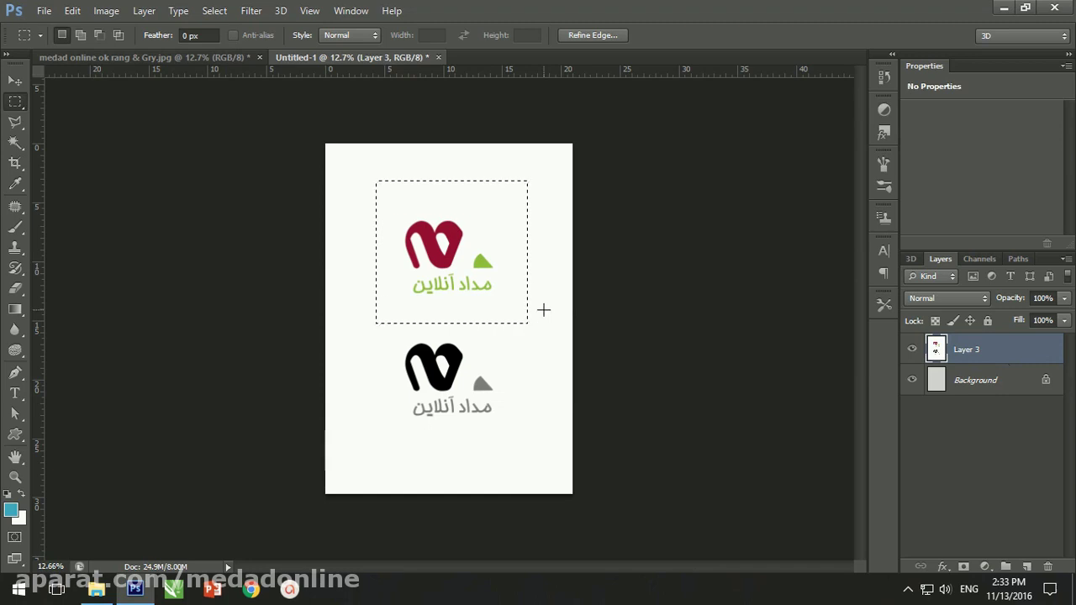
pyautogui.press('Delete')
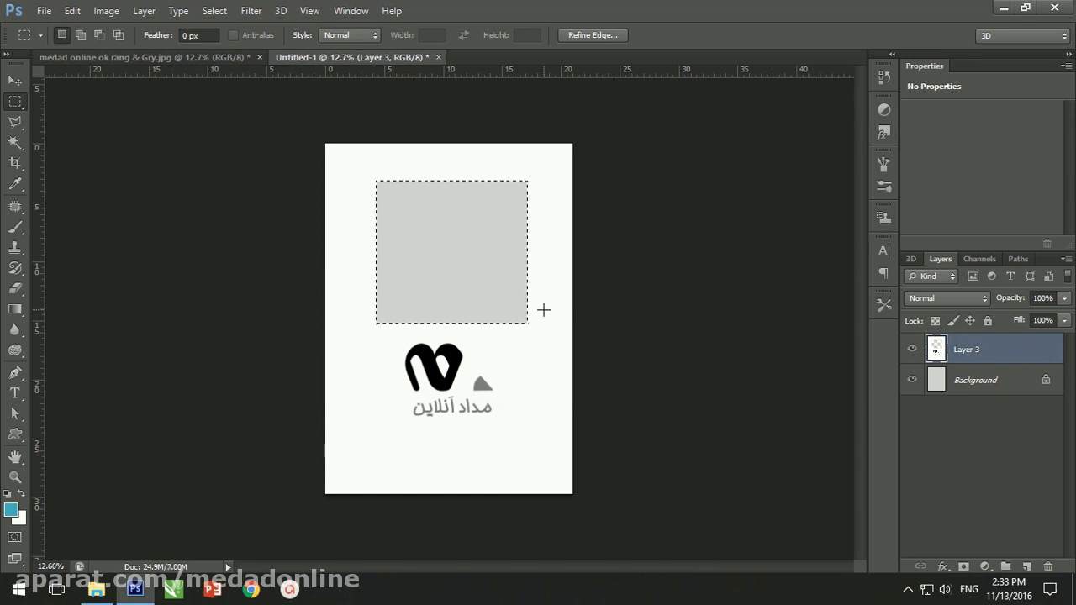
pyautogui.hotkey('ctrl', 'z')
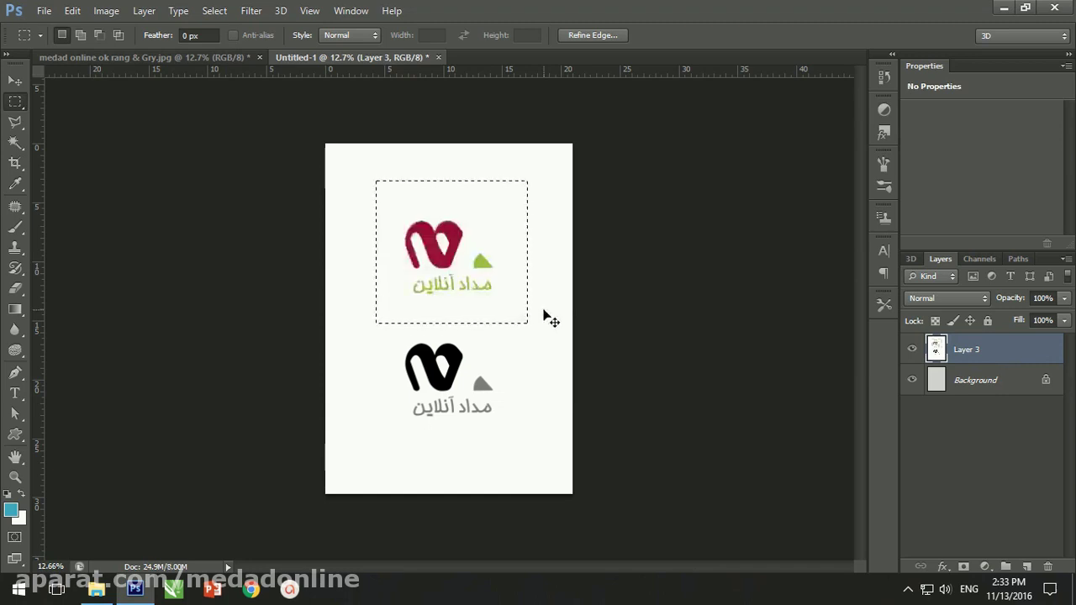
pyautogui.hotkey('ctrl', 'x')
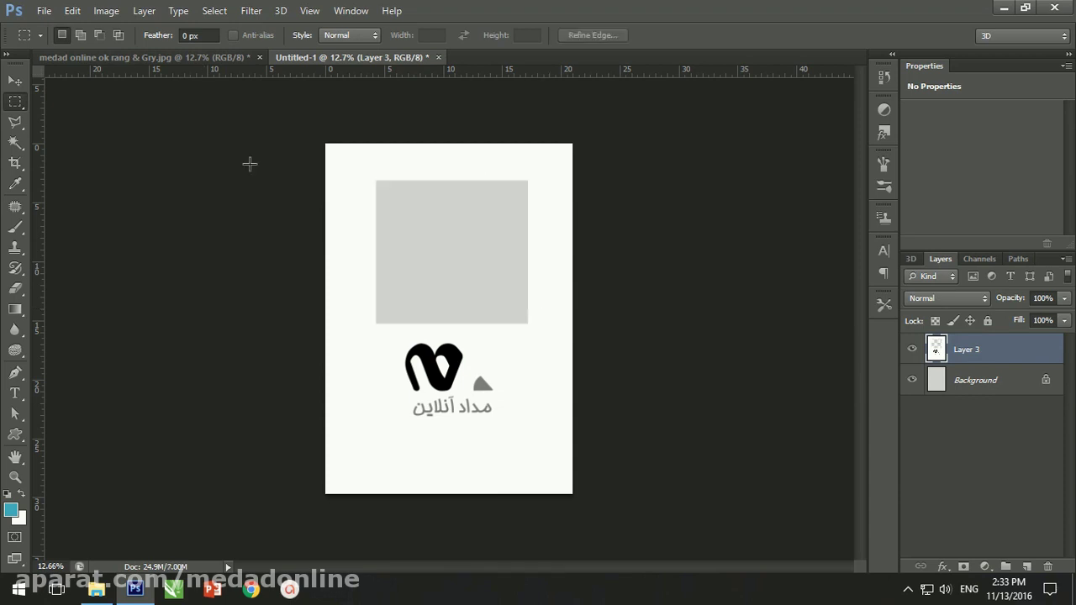
# Step: Paste the logo into the medad jpg document as a new layer and move it upward
pyautogui.click(210, 58)
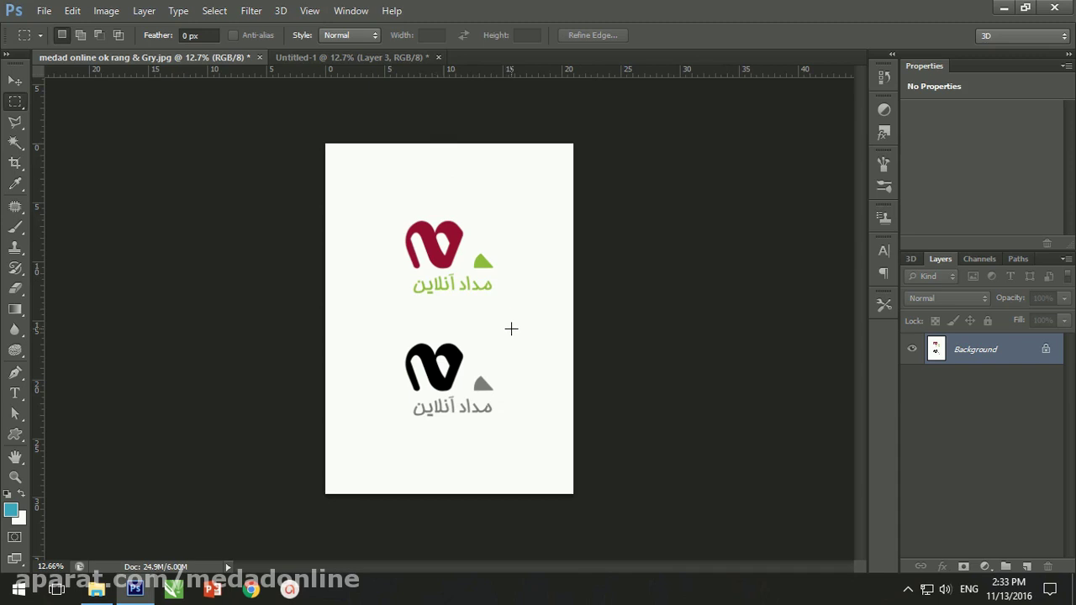
pyautogui.hotkey('ctrl', 'v')
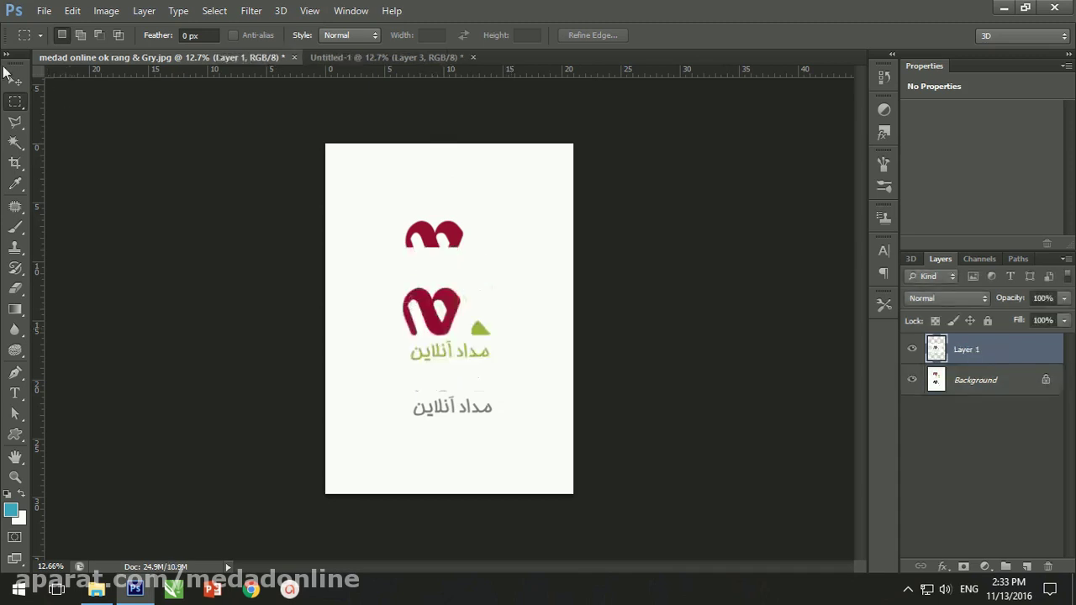
pyautogui.click(16, 80)
pyautogui.moveTo(449, 332)
pyautogui.mouseDown()
pyautogui.moveTo(458, 261)
pyautogui.moveTo(411, 218)
pyautogui.mouseUp()
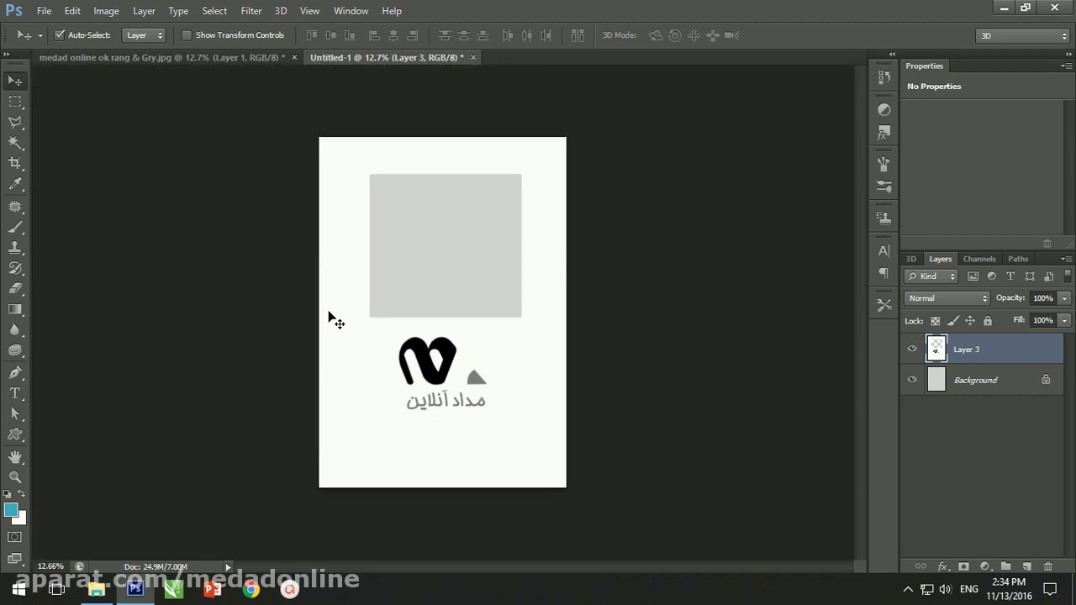
pyautogui.hotkey('ctrl', 'r')
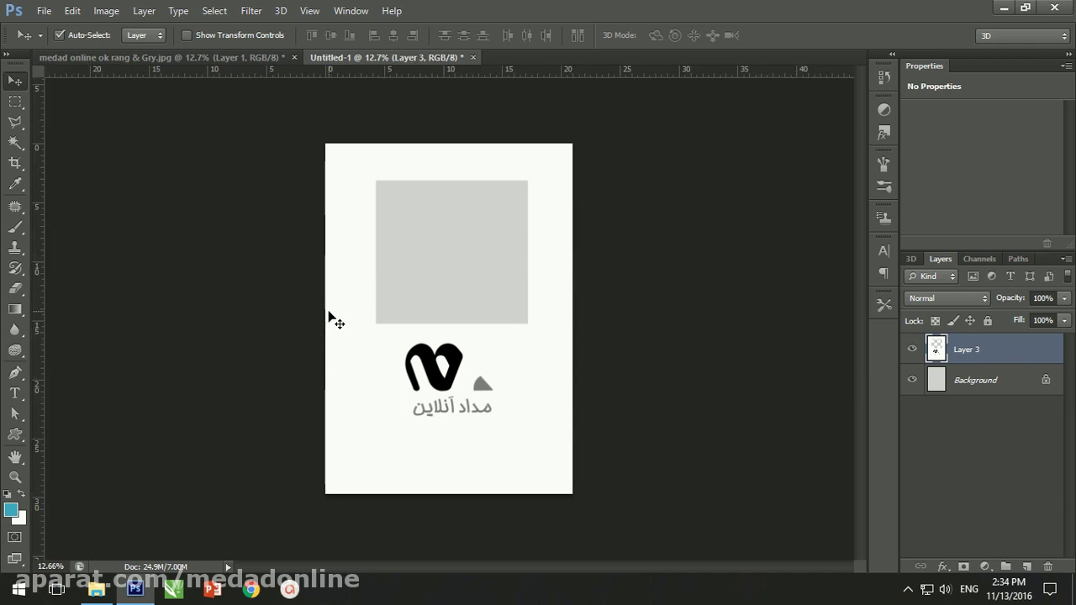
pyautogui.click(324, 12)
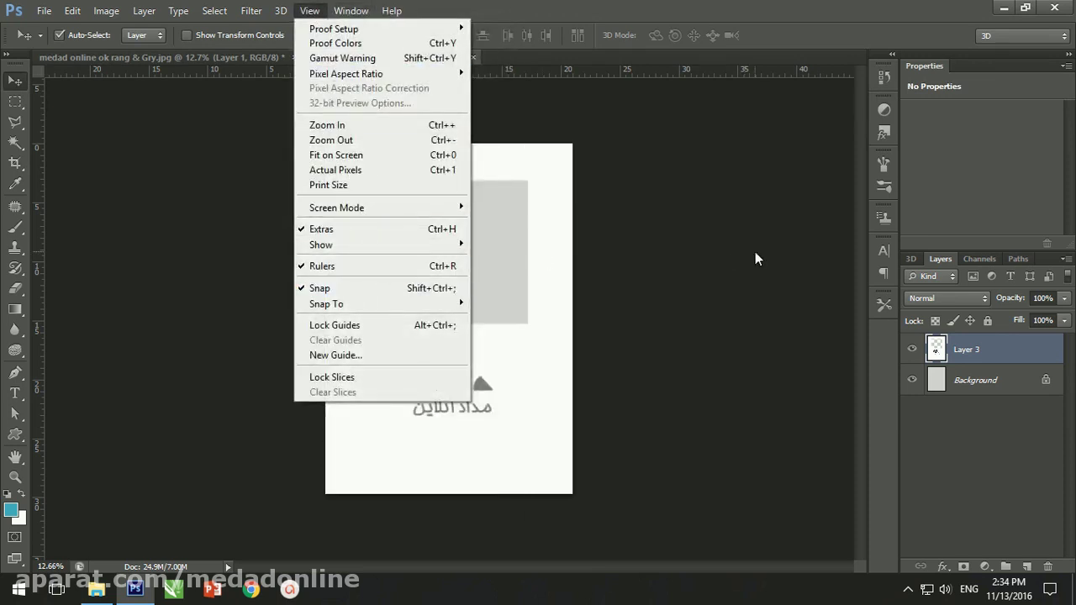
pyautogui.click(727, 257)
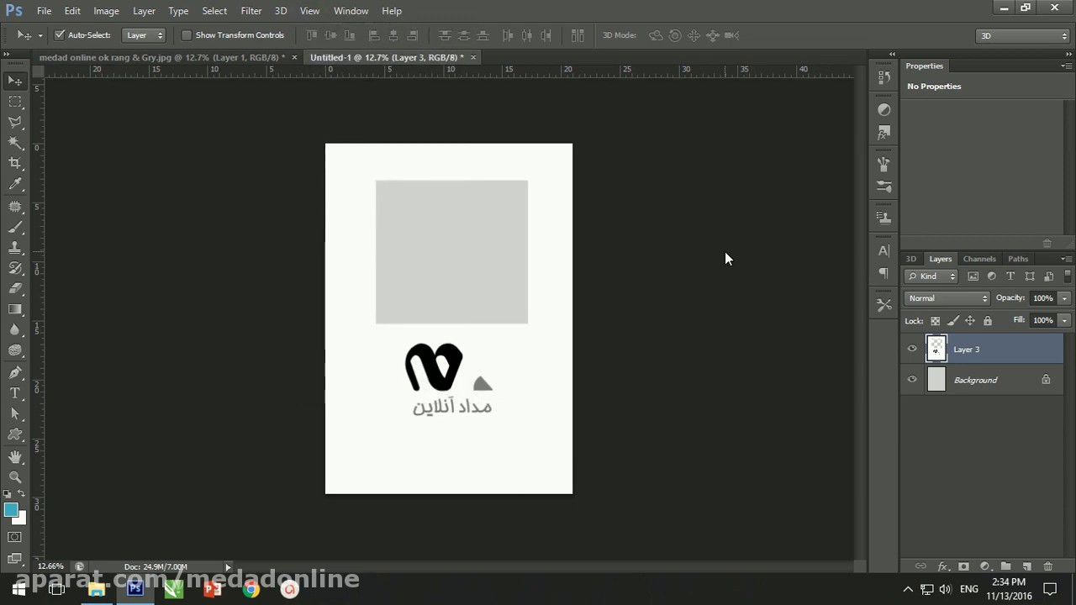
pyautogui.rightClick(603, 72)
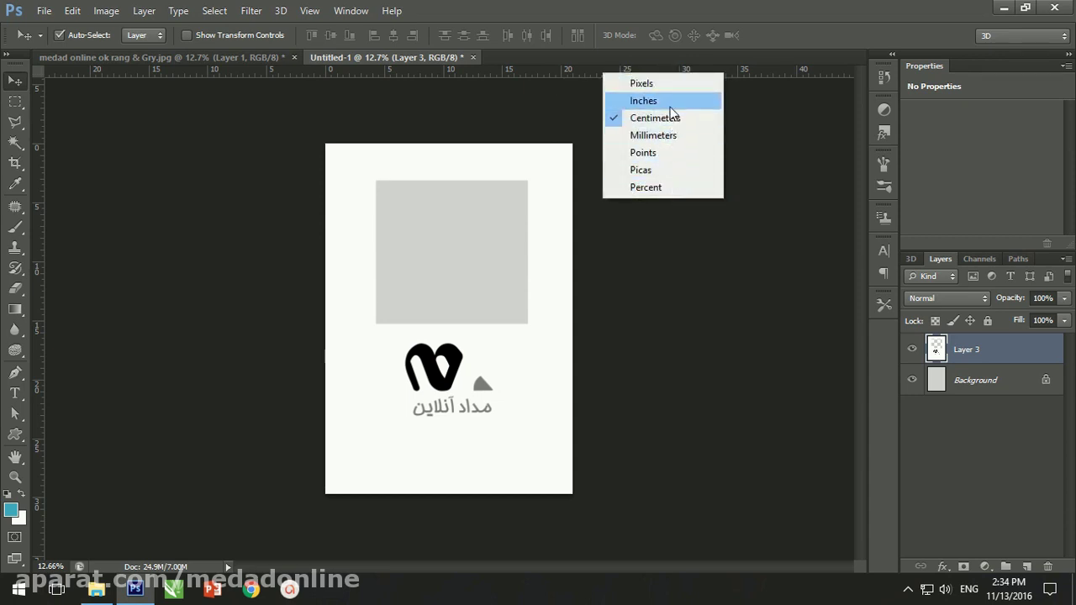
pyautogui.click(670, 85)
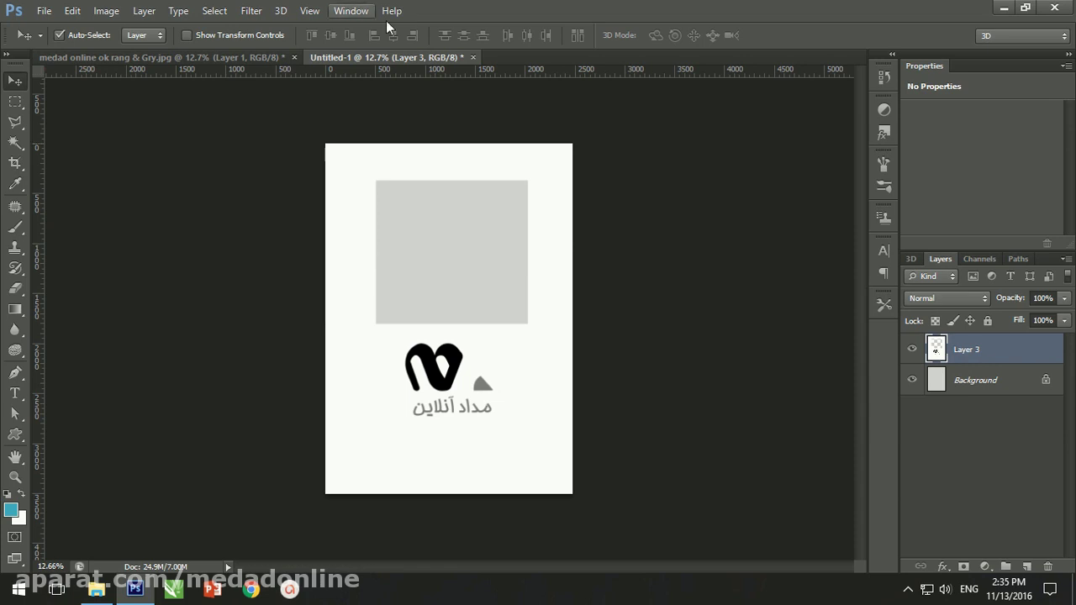
pyautogui.click(72, 11)
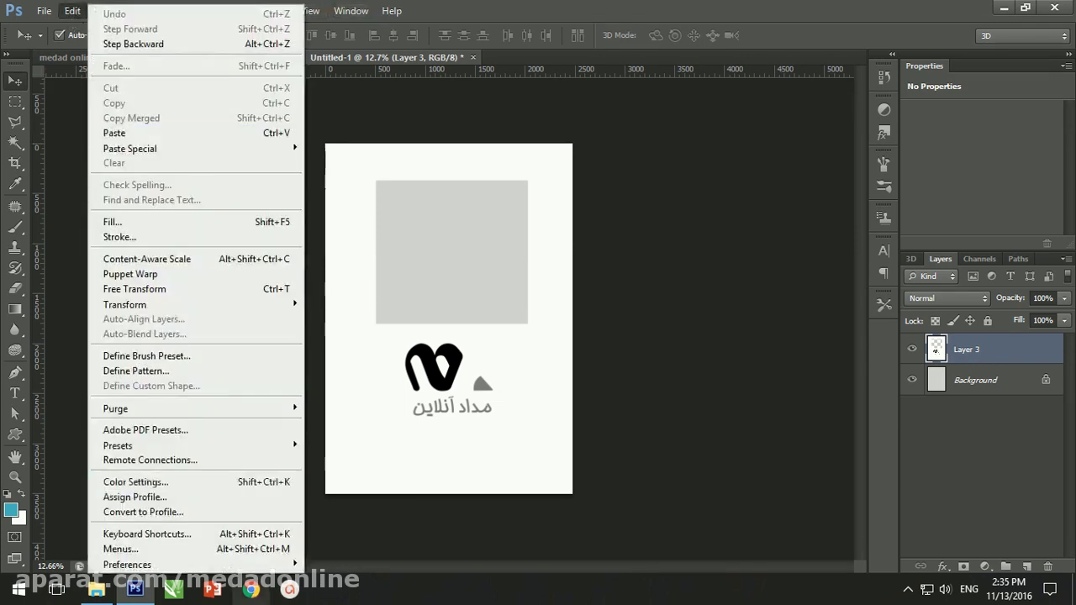
pyautogui.moveTo(168, 564)
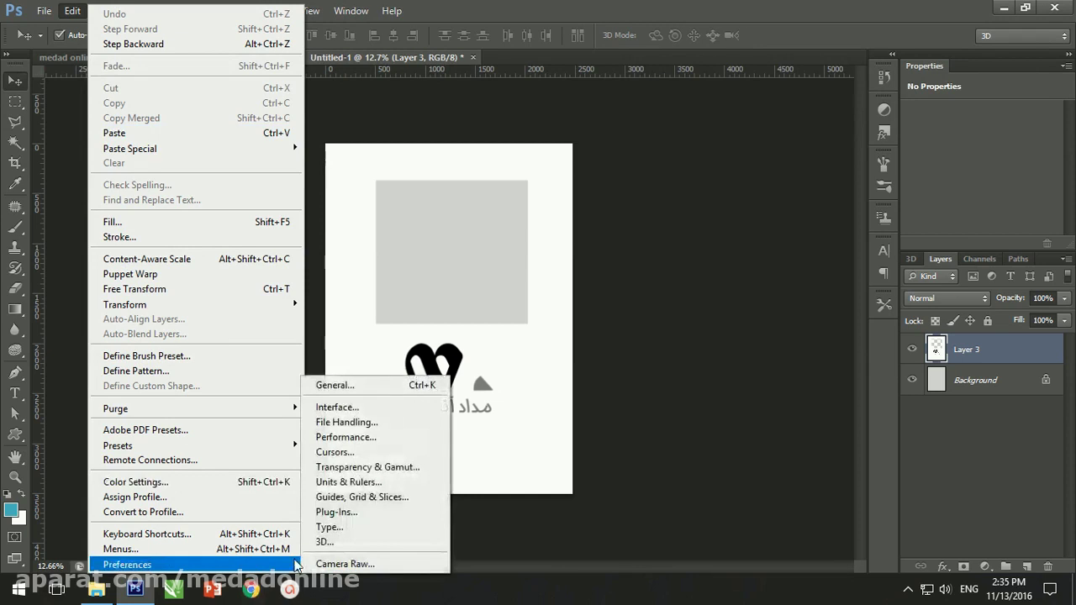
pyautogui.click(351, 484)
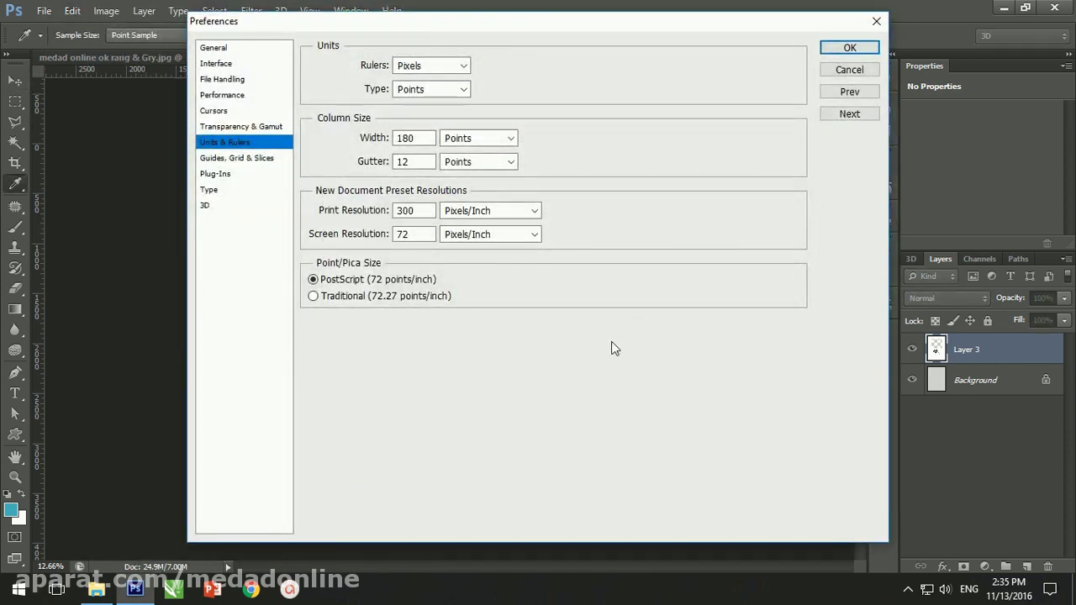
pyautogui.click(463, 67)
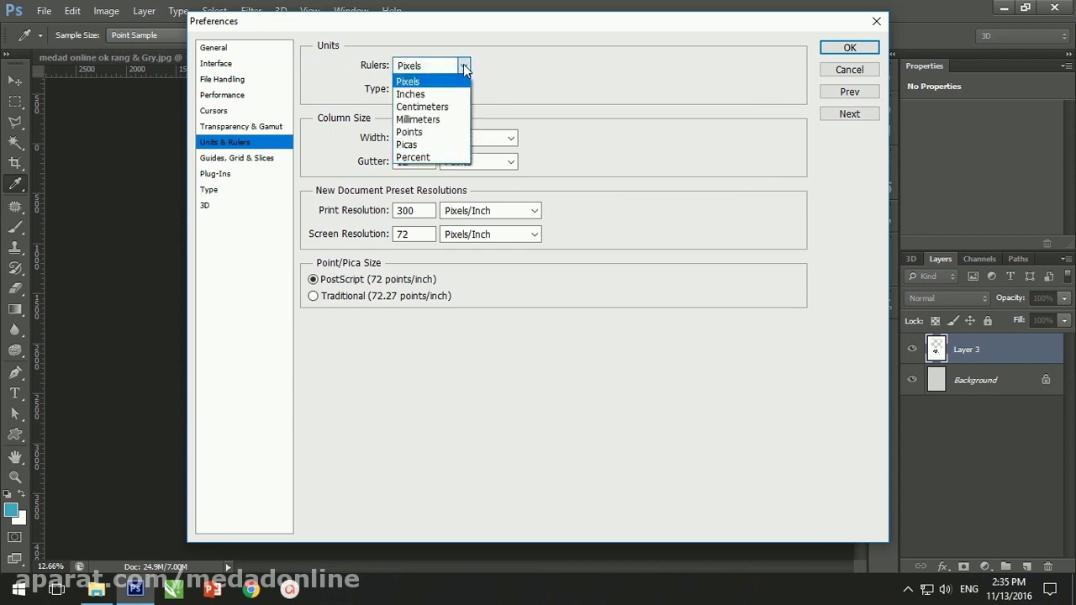
pyautogui.click(423, 107)
pyautogui.click(849, 48)
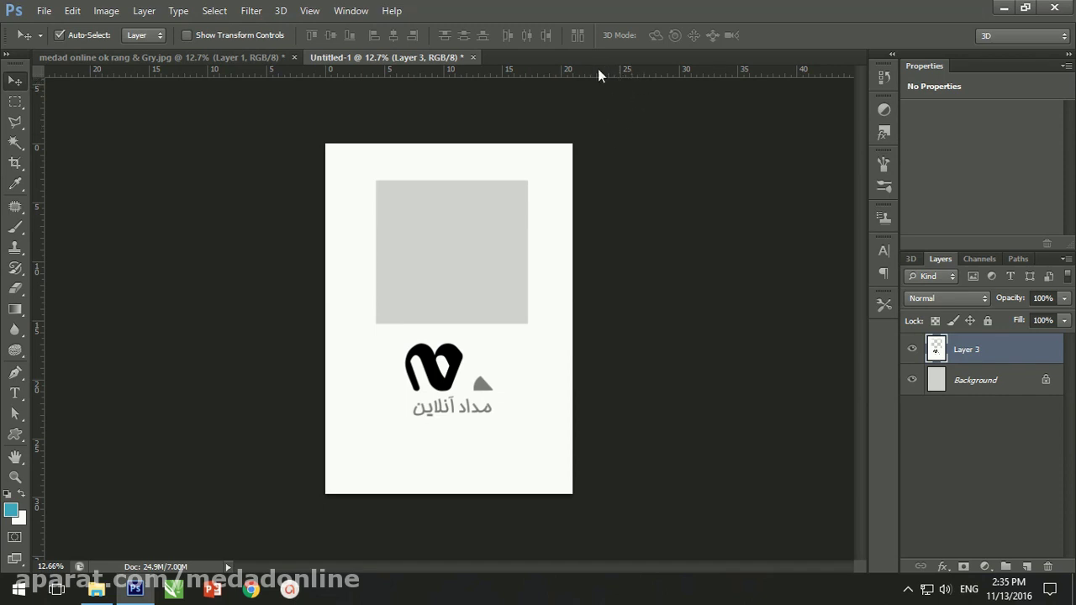
# Step: Drag out guides from the rulers and add a vertical guide at 5 cm via New Guide
pyautogui.moveTo(597, 70)
pyautogui.mouseDown()
pyautogui.moveTo(621, 264)
pyautogui.moveTo(640, 327)
pyautogui.mouseUp()
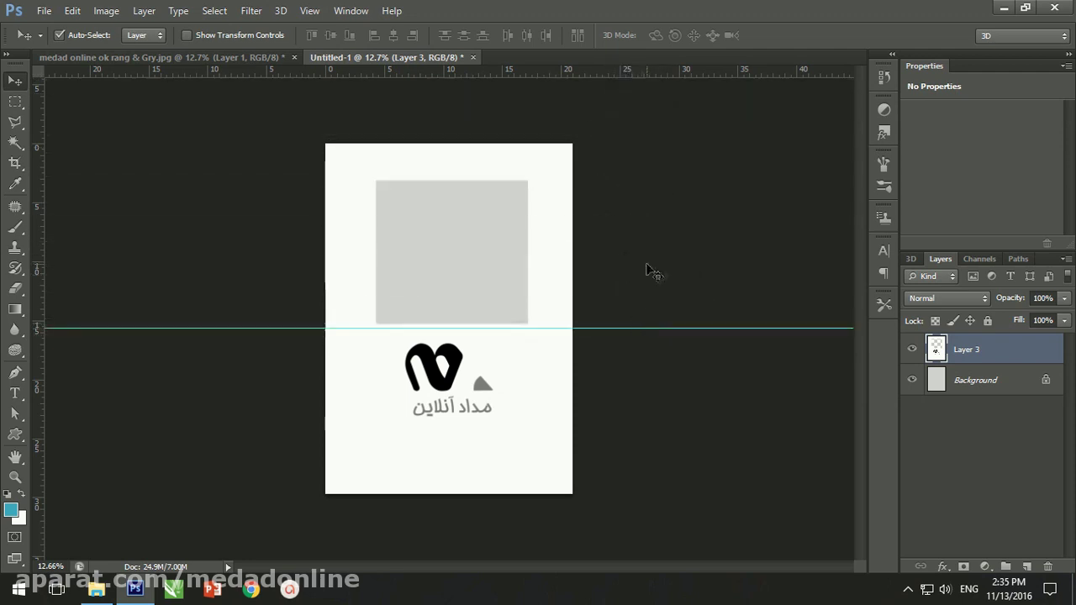
pyautogui.moveTo(589, 71); pyautogui.dragTo(594, 306)
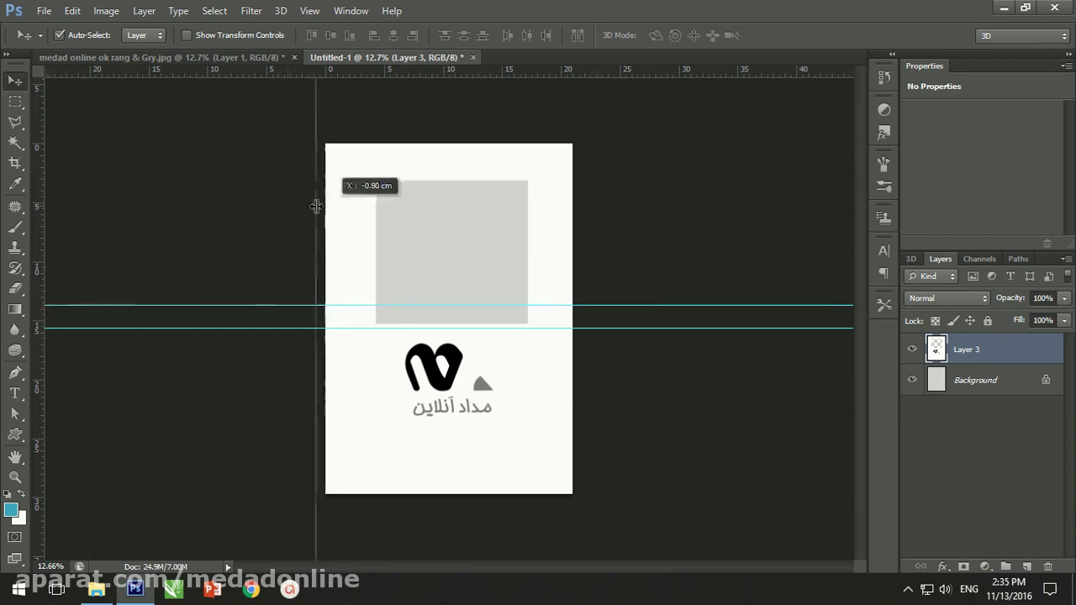
pyautogui.moveTo(49, 202); pyautogui.dragTo(448, 202)
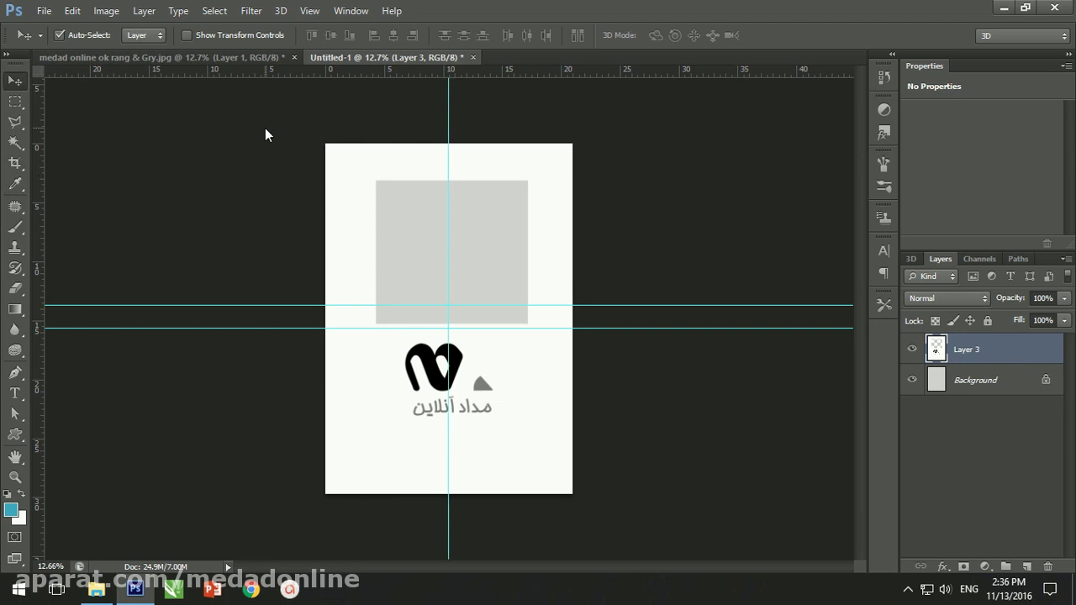
pyautogui.click(310, 10)
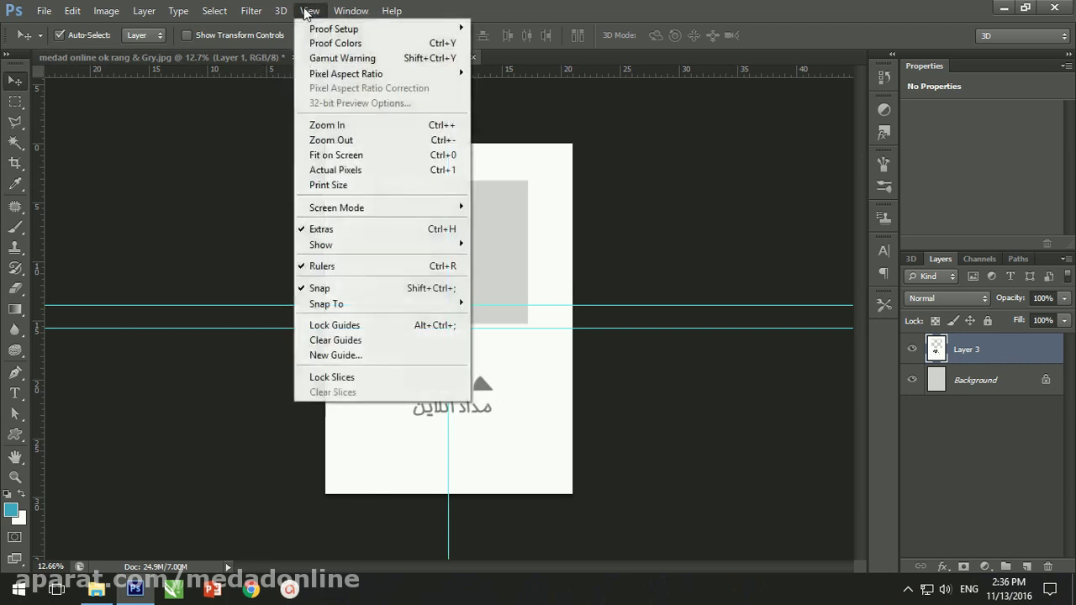
pyautogui.click(360, 355)
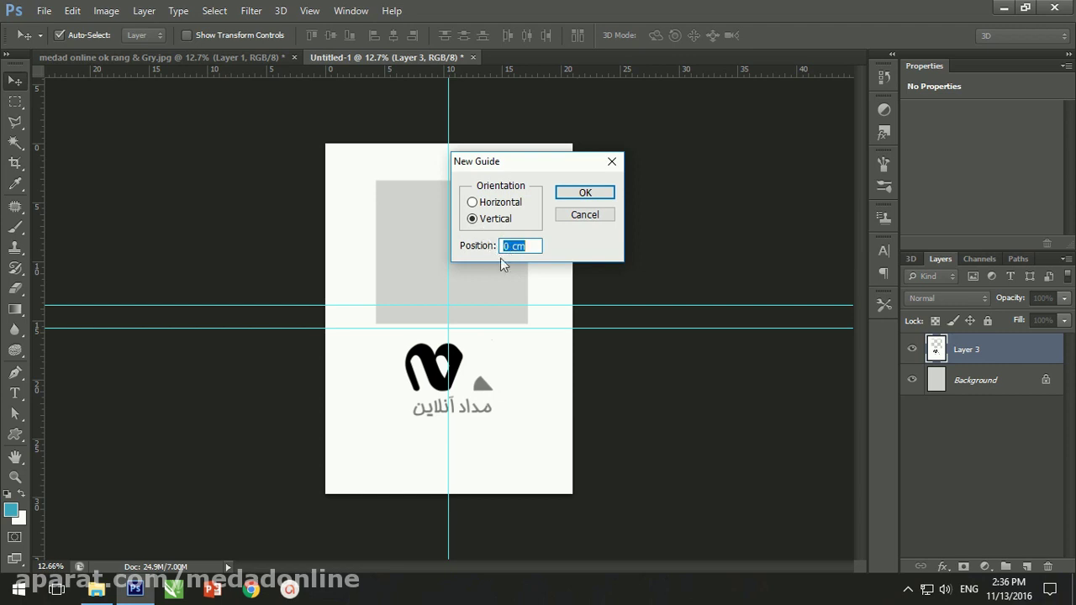
pyautogui.click(505, 245)
pyautogui.doubleClick(507, 245)
pyautogui.write('5')
pyautogui.press('Return')
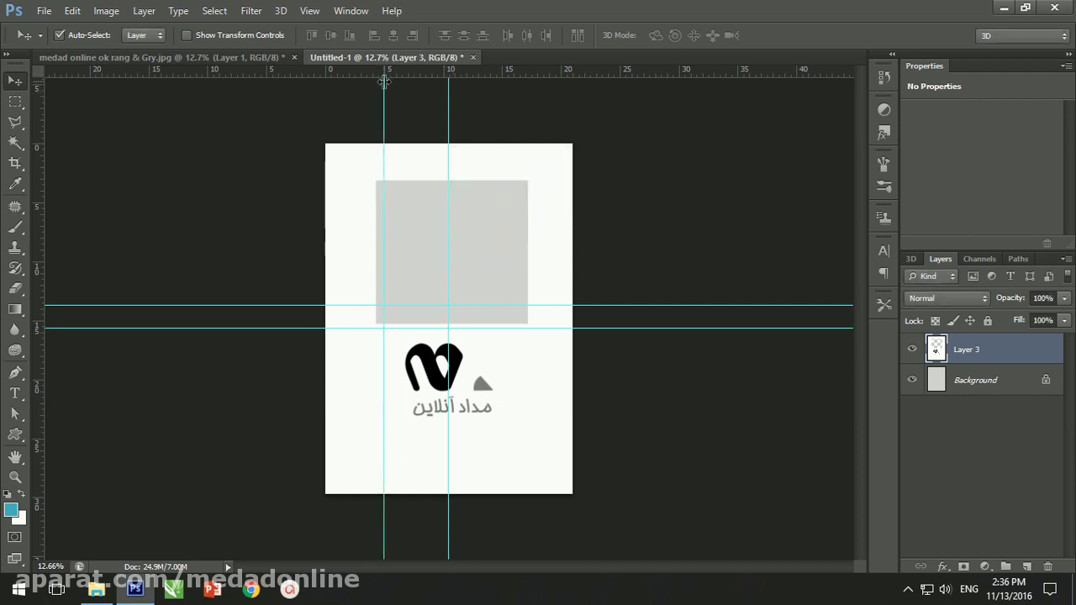
# Step: Reset the rulers' zero point to the page's top-left corner
pyautogui.click(303, 109)
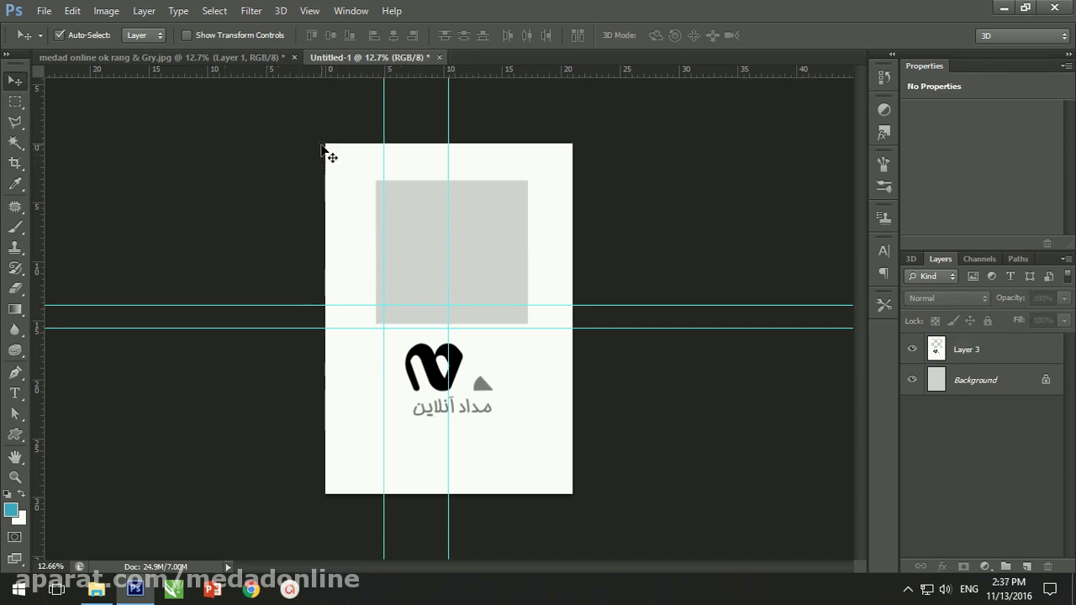
pyautogui.moveTo(37, 74); pyautogui.dragTo(325, 143)
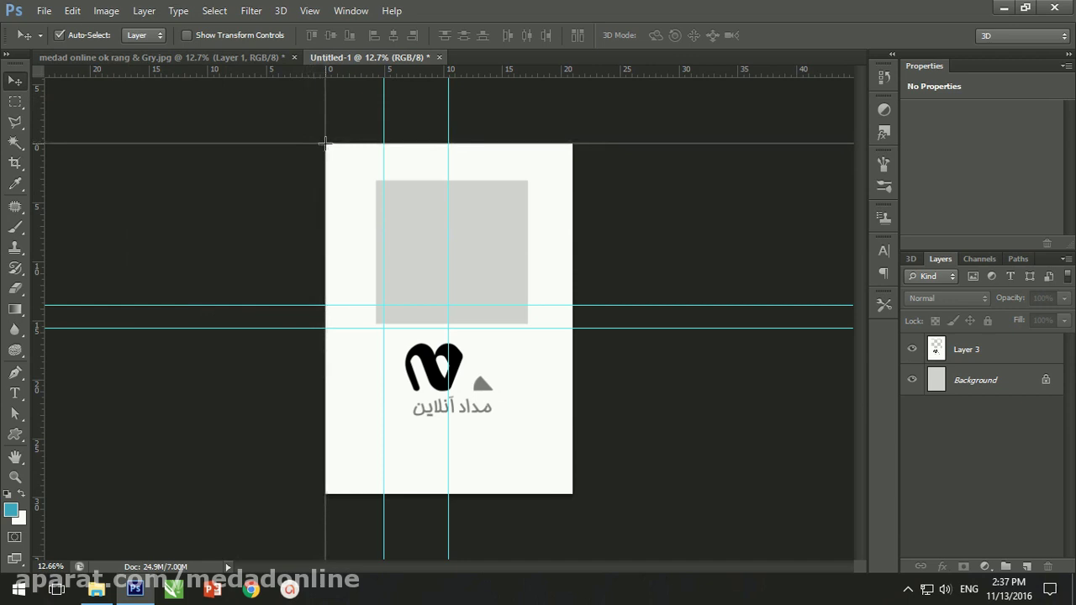
pyautogui.moveTo(325, 143); pyautogui.dragTo(326, 143)
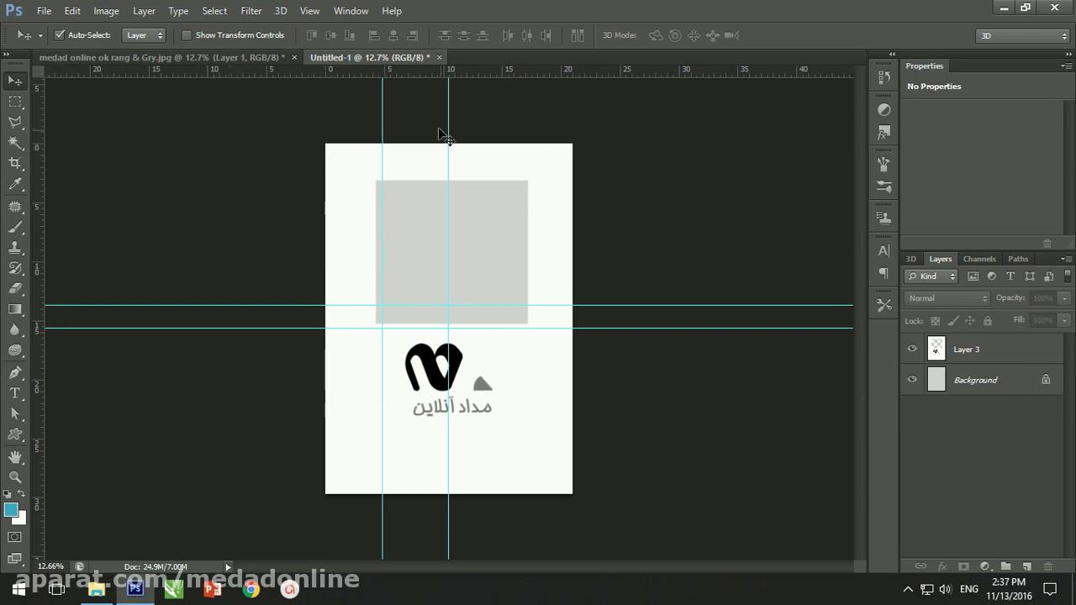
# Step: In Guides, Grid & Slices preferences, keep Cyan colour and set guide style to Dashed Lines
pyautogui.doubleClick(382, 112)
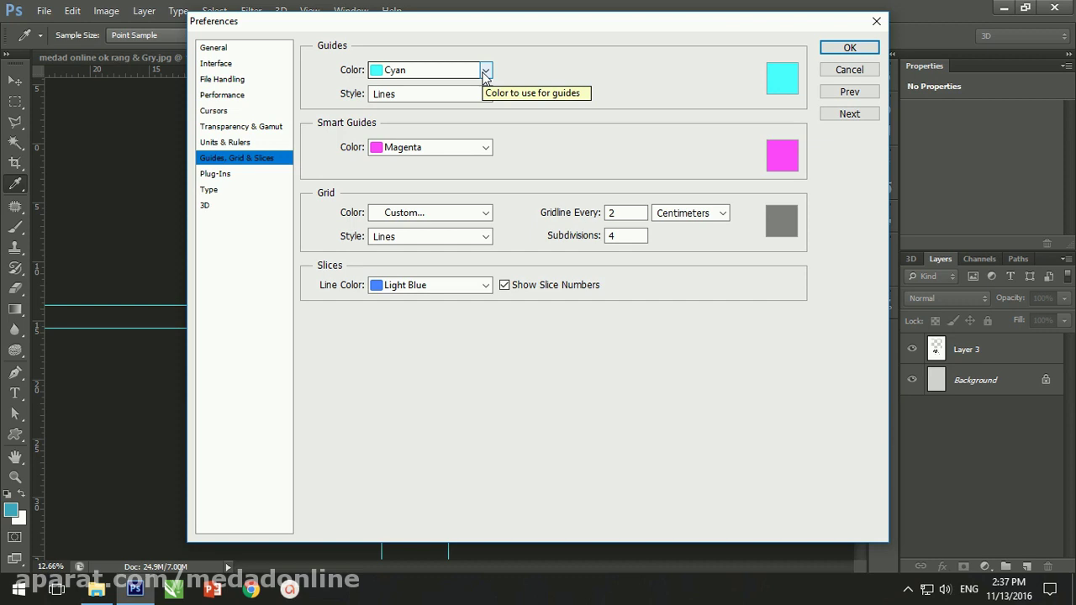
pyautogui.click(485, 72)
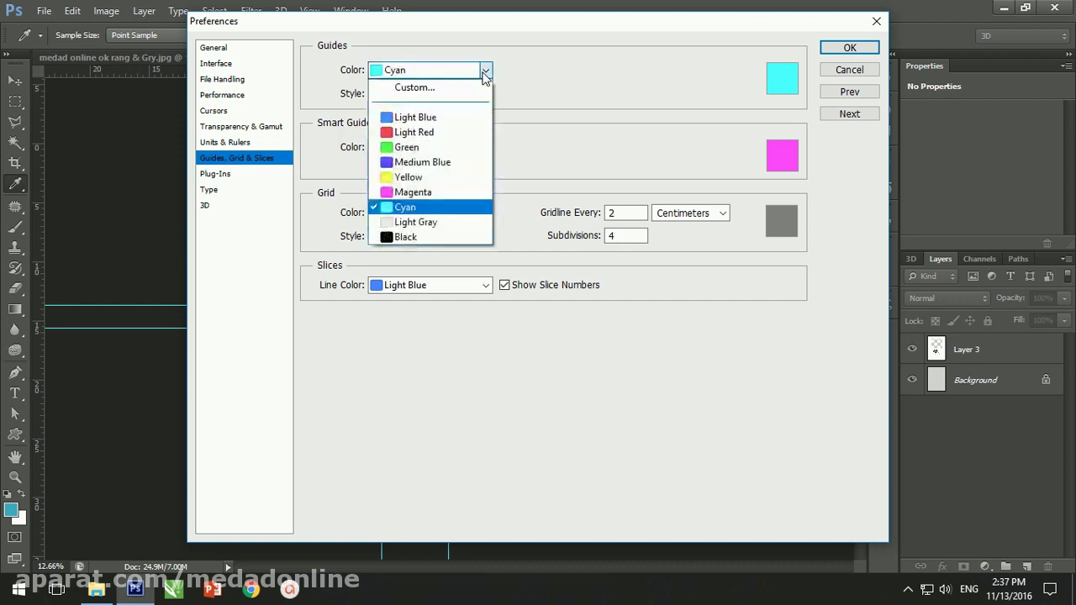
pyautogui.click(614, 59)
pyautogui.click(484, 94)
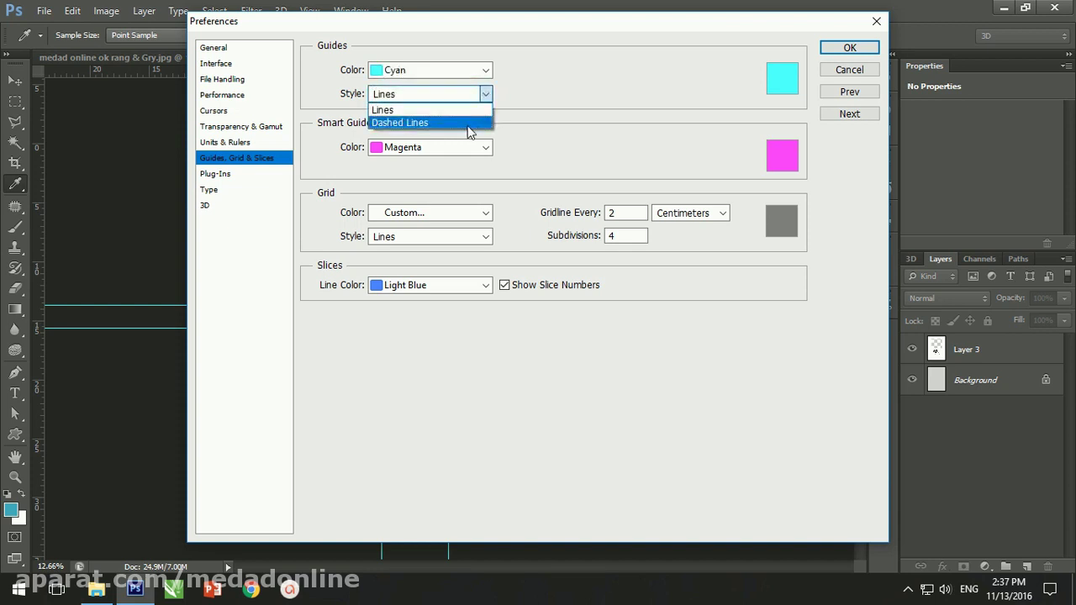
pyautogui.click(469, 124)
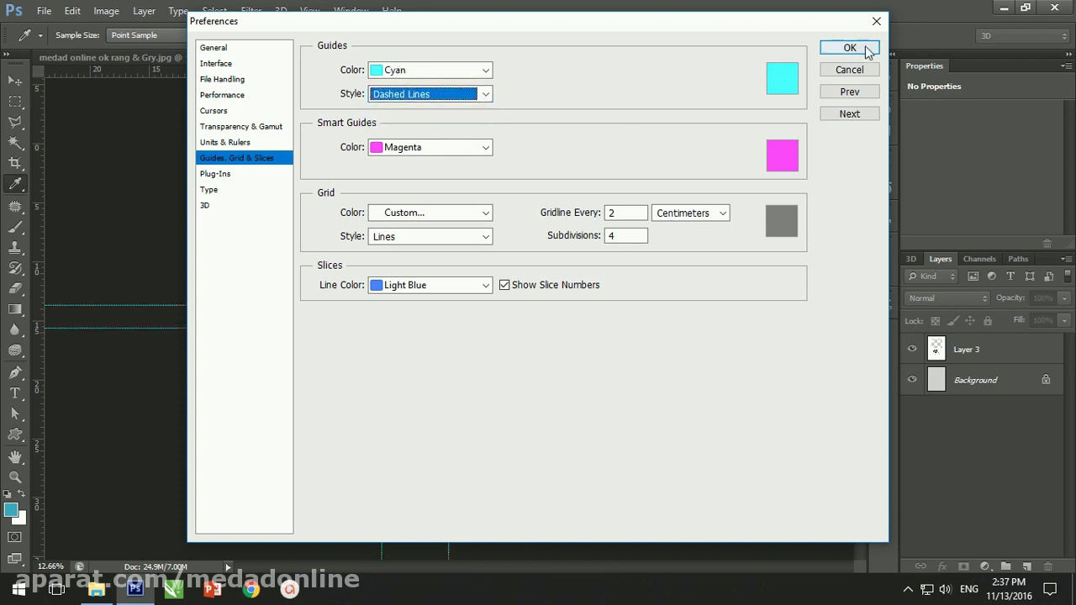
pyautogui.click(850, 47)
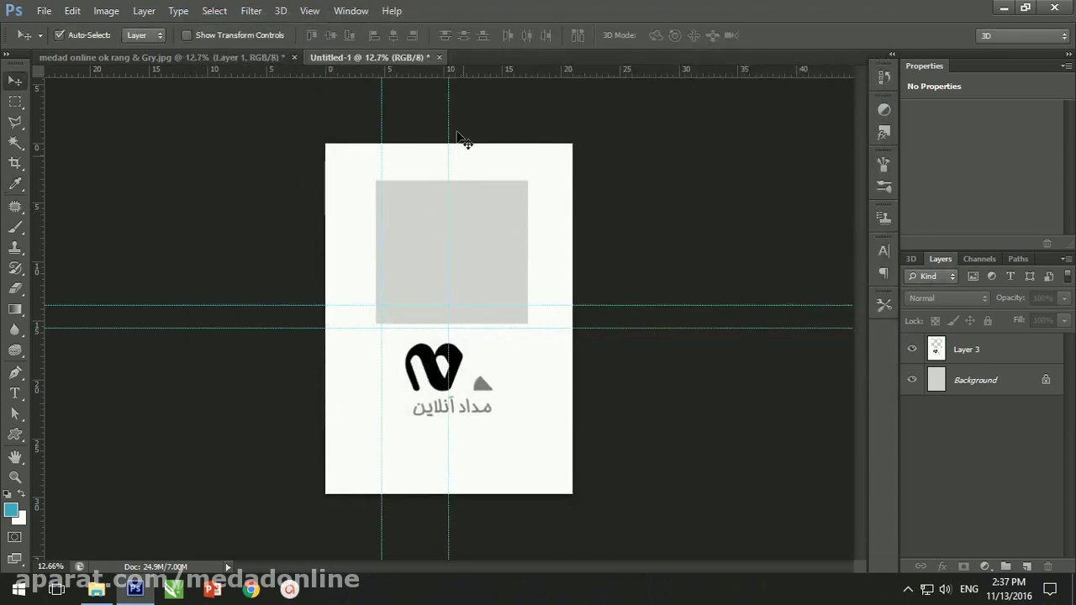
pyautogui.click(319, 12)
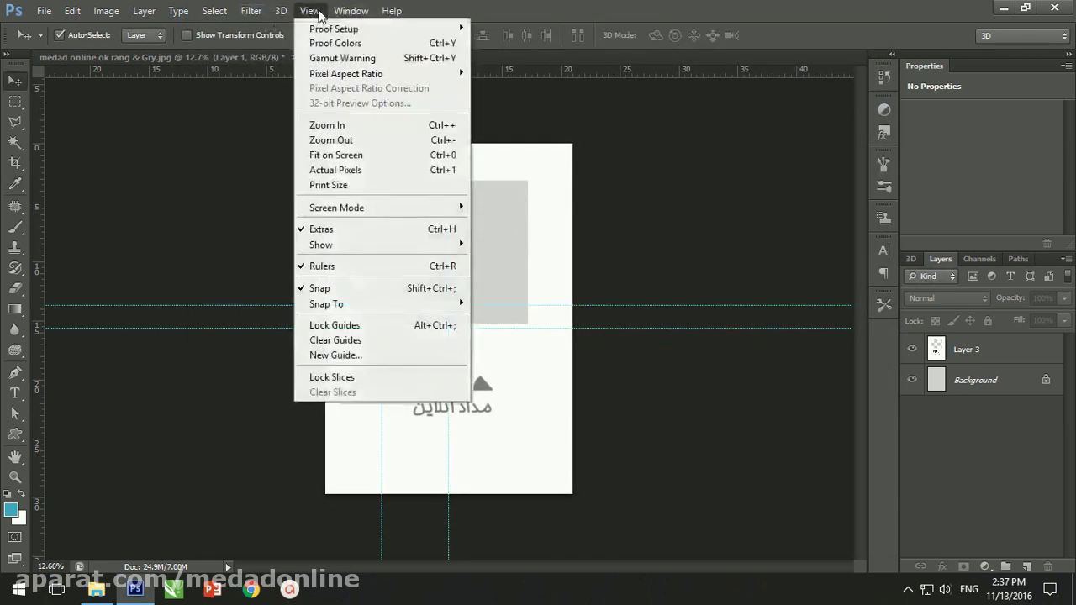
# Step: Lock the guides, clear all guides, then unlock guides again
pyautogui.click(399, 333)
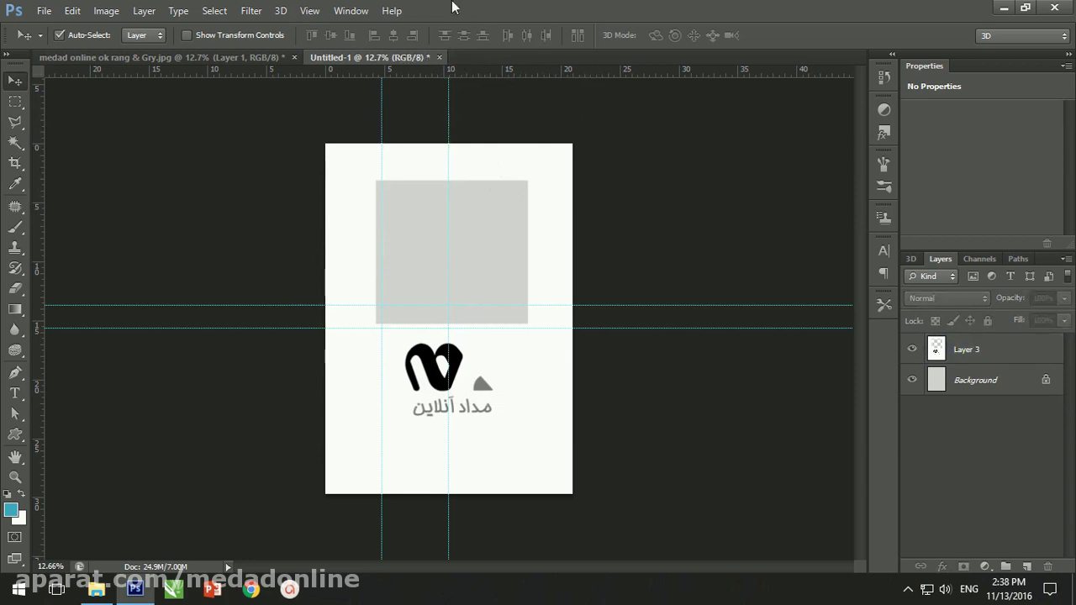
pyautogui.click(310, 10)
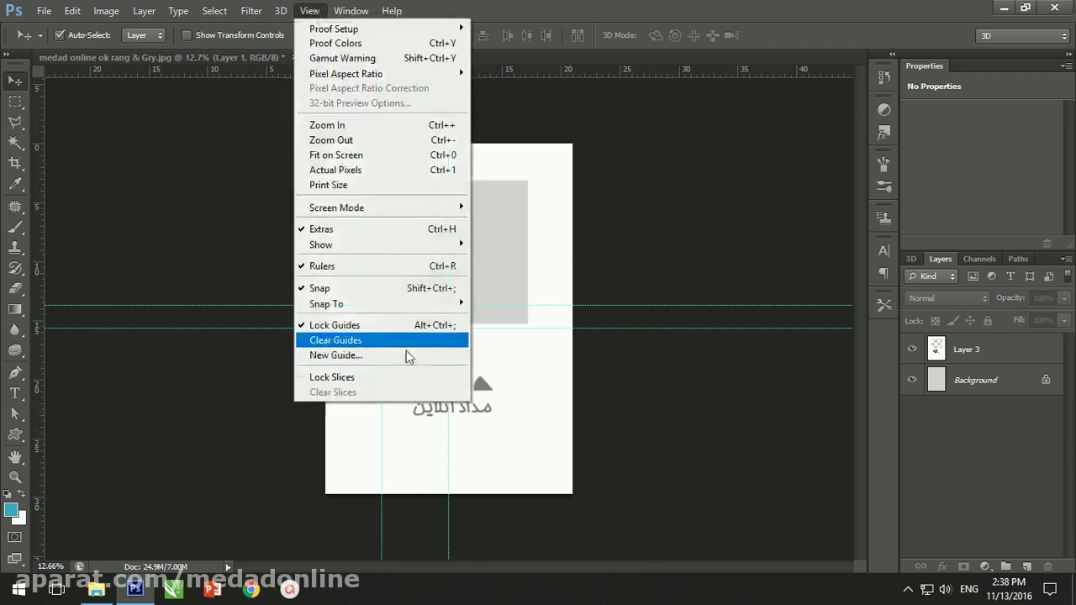
pyautogui.click(408, 340)
pyautogui.click(306, 10)
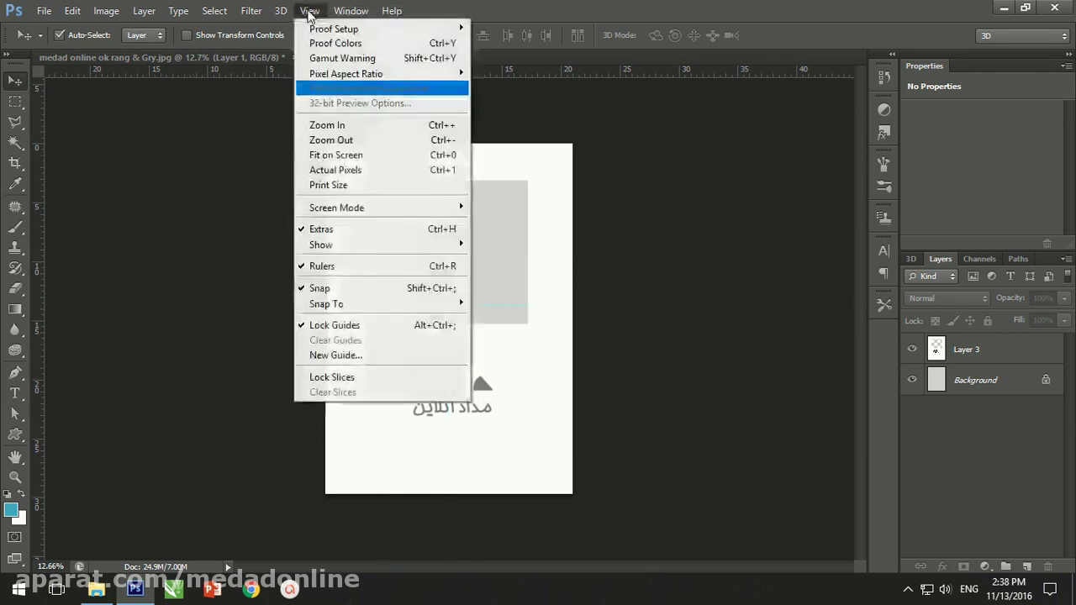
pyautogui.click(330, 331)
# Step: Drag vertical guides to the grey box's left and right edges, then toggle guide visibility with Ctrl+;
pyautogui.moveTo(37, 211); pyautogui.dragTo(374, 240)
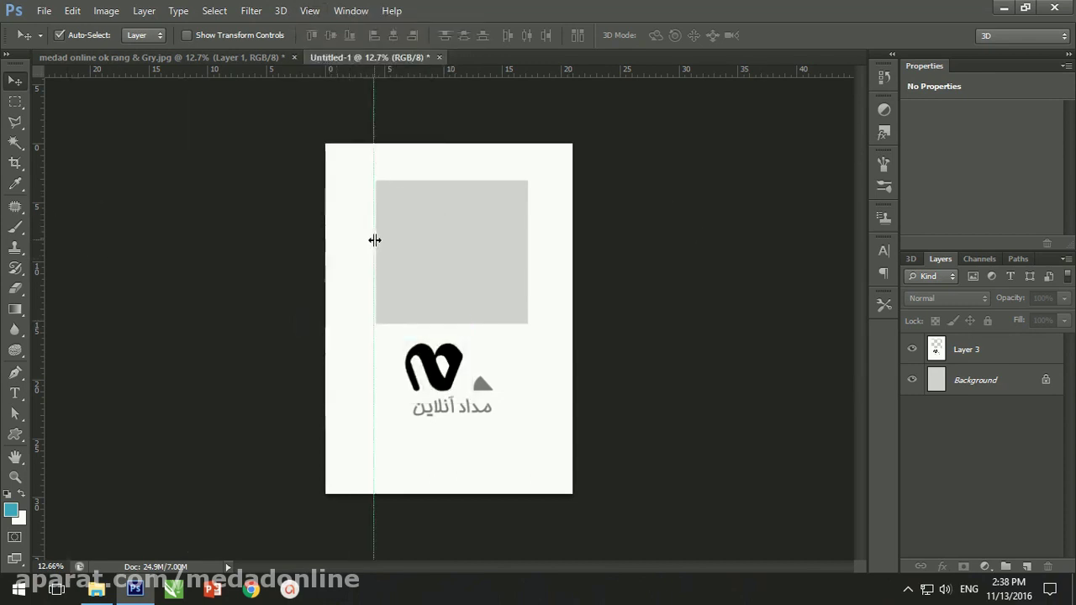
pyautogui.moveTo(38, 231)
pyautogui.mouseDown()
pyautogui.moveTo(374, 249)
pyautogui.moveTo(532, 286)
pyautogui.mouseUp()
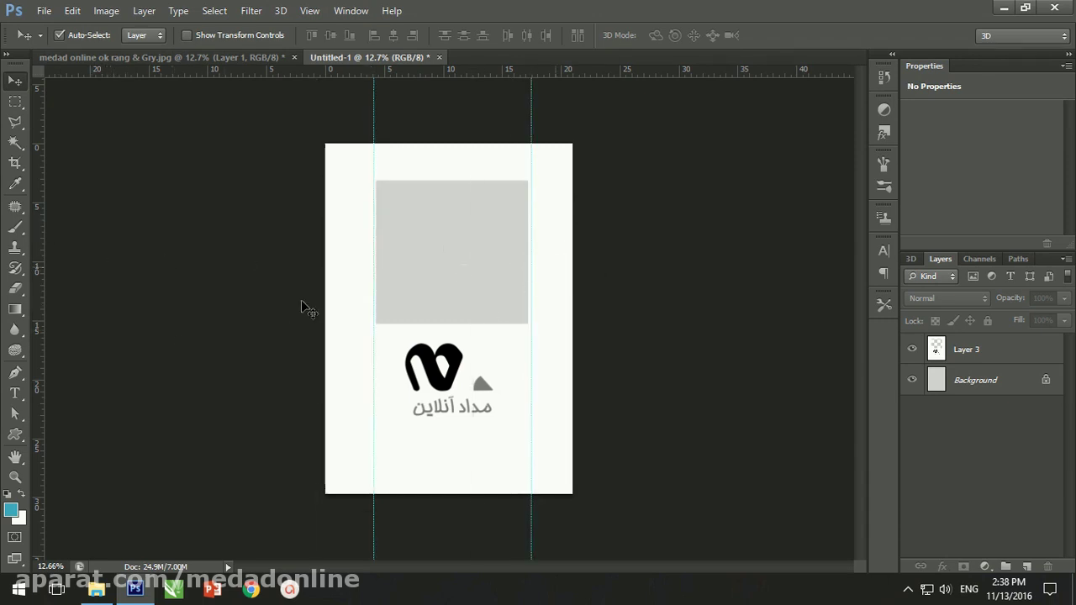
pyautogui.hotkey('ctrl', ';')
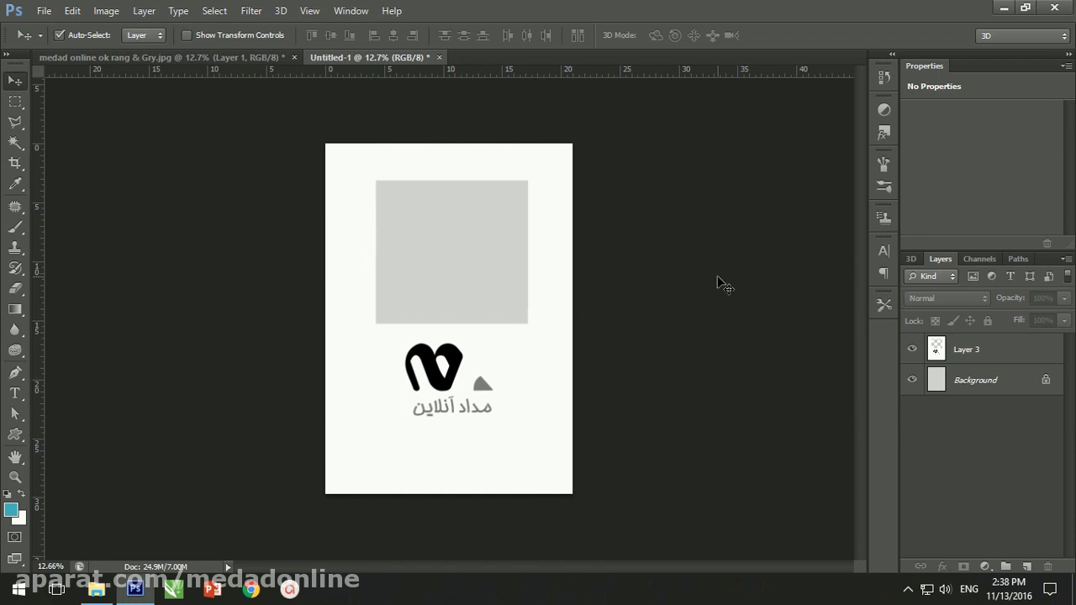
pyautogui.hotkey('ctrl', ';')
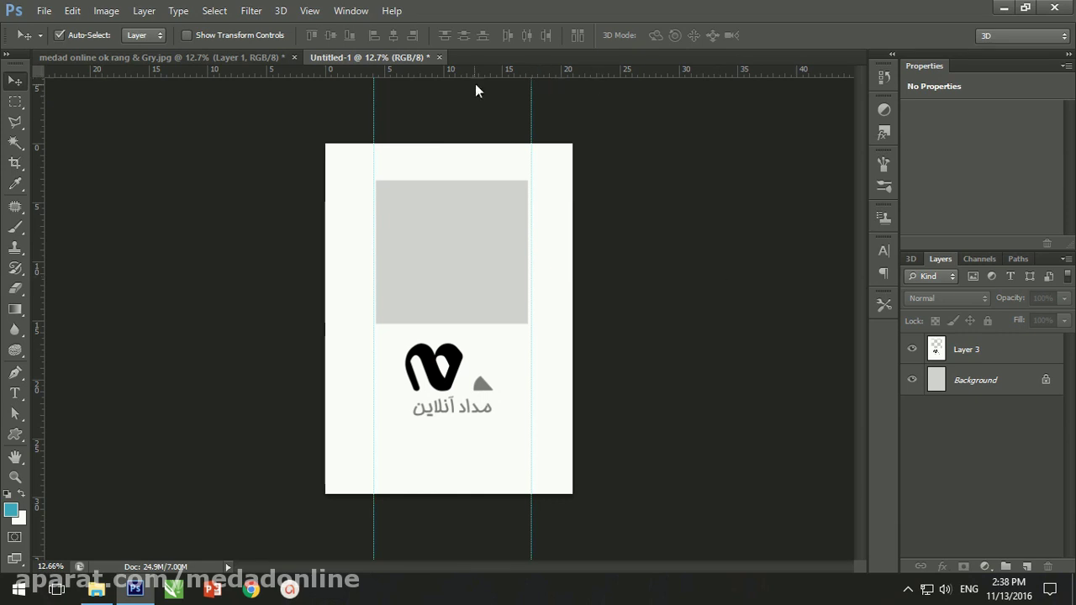
pyautogui.click(304, 11)
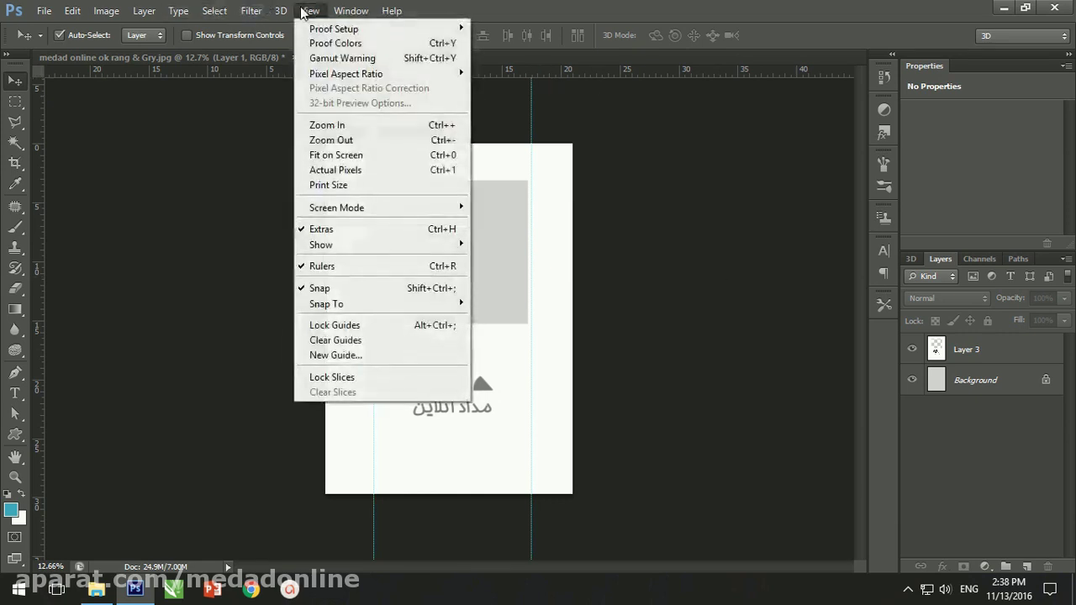
pyautogui.moveTo(353, 244)
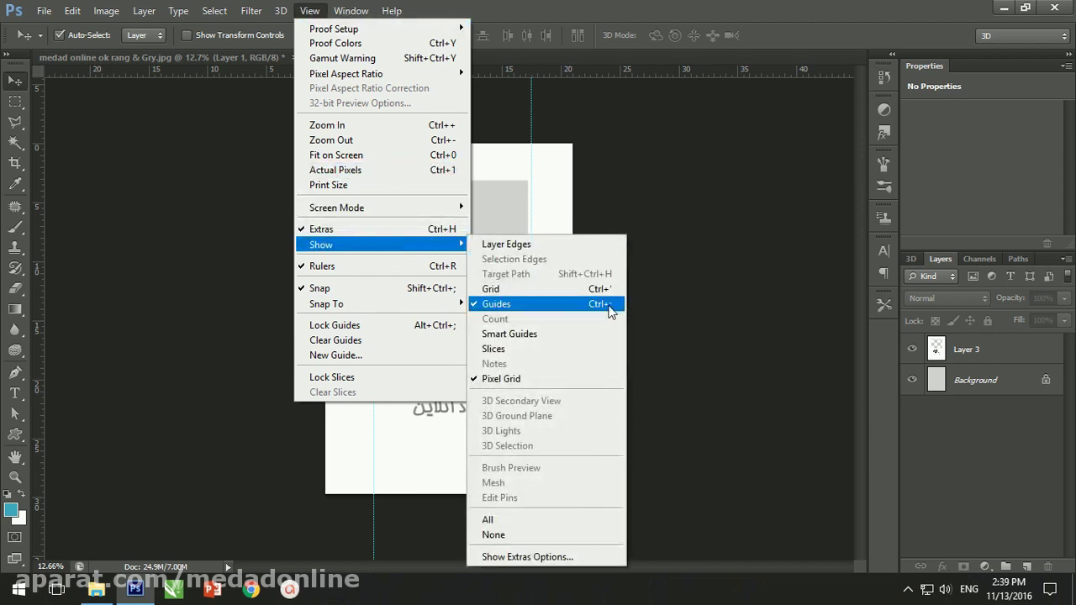
# Step: Leave guides shown under View > Show, then open View > Snap To with Guides, Layers and Document Bounds on
pyautogui.click(657, 252)
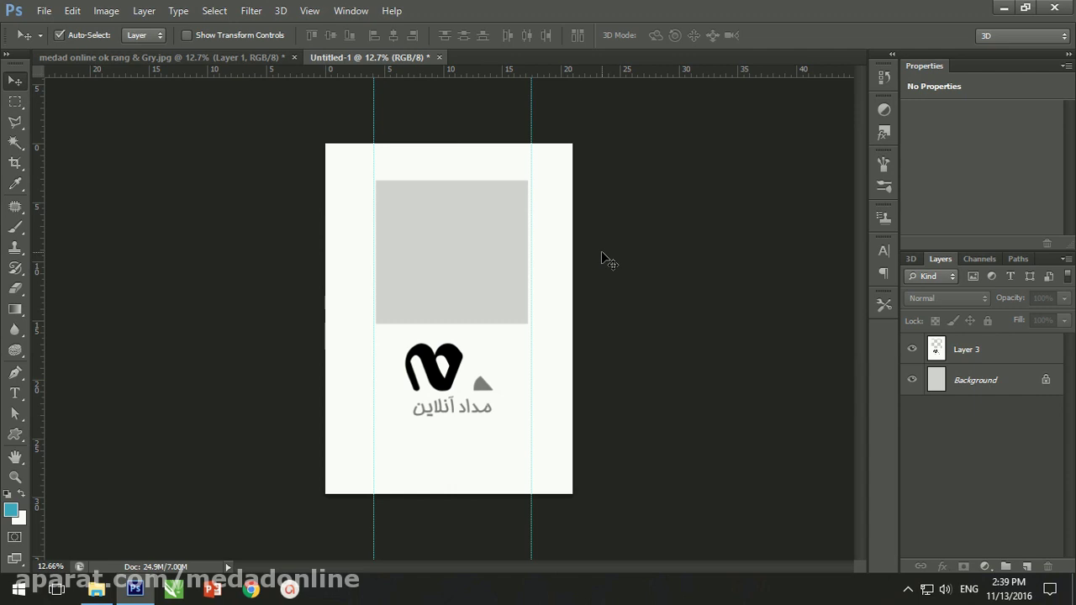
pyautogui.click(318, 9)
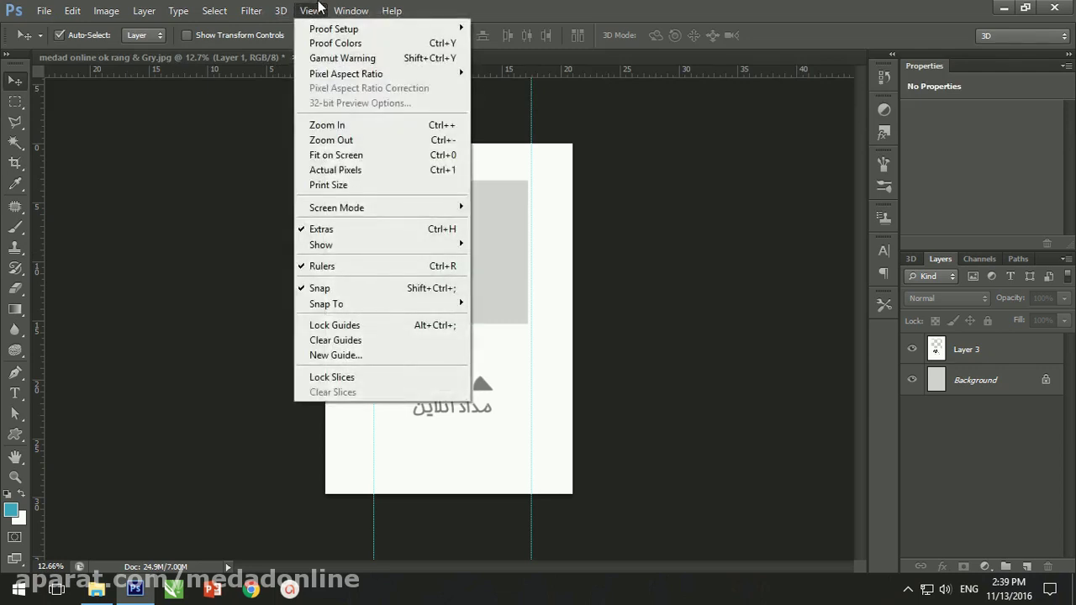
pyautogui.click(718, 281)
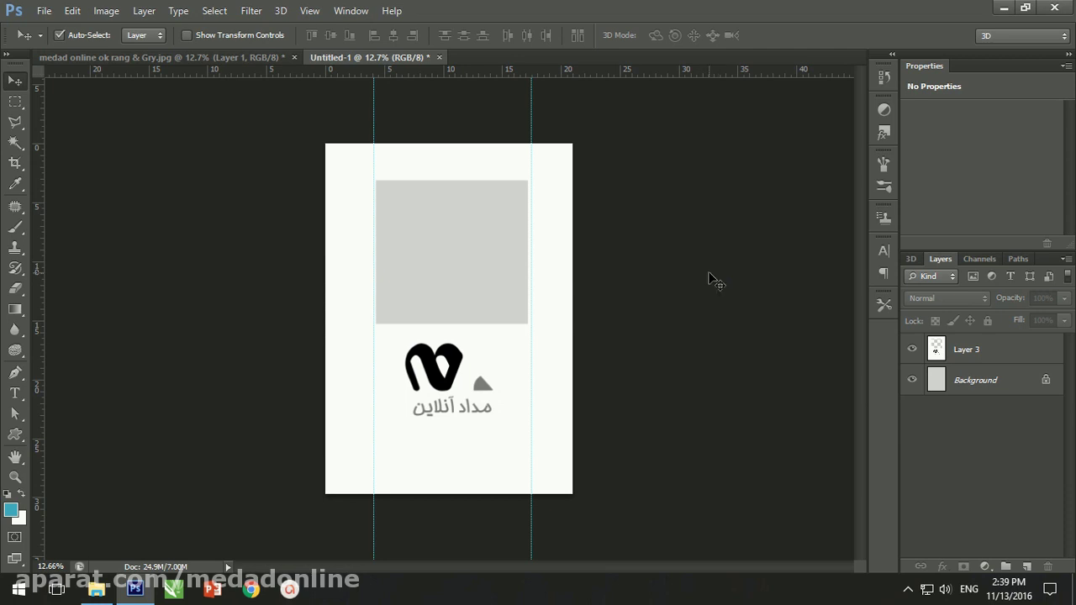
pyautogui.click(308, 11)
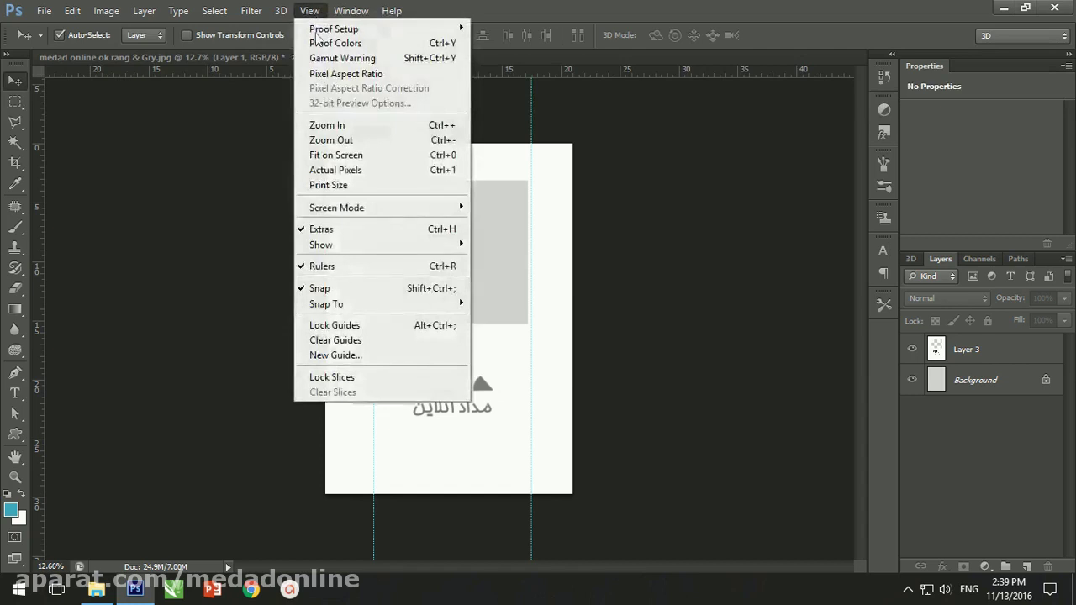
pyautogui.moveTo(326, 304)
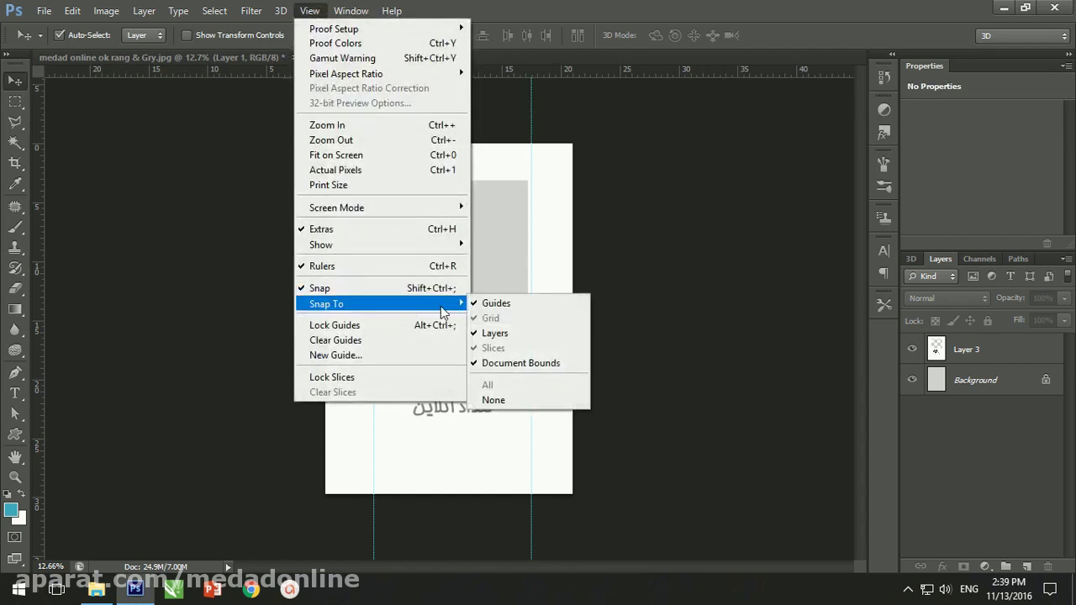
# Step: Draw a rectangle over the logo text and fill it with blue on a new layer
pyautogui.click(720, 324)
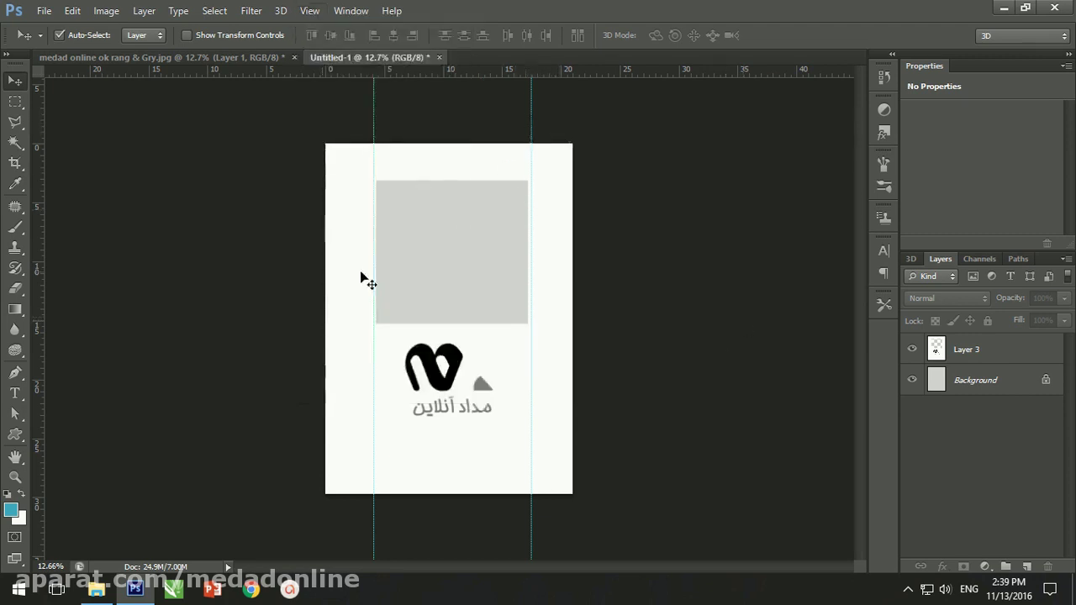
pyautogui.click(15, 101)
pyautogui.moveTo(412, 383); pyautogui.dragTo(480, 448)
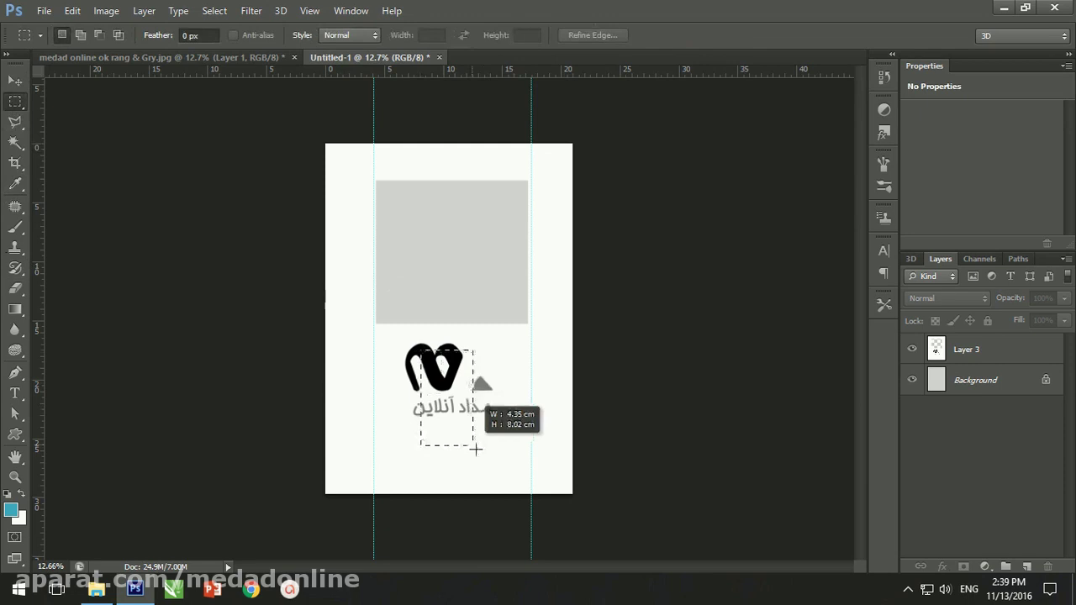
pyautogui.moveTo(407, 380); pyautogui.dragTo(483, 456)
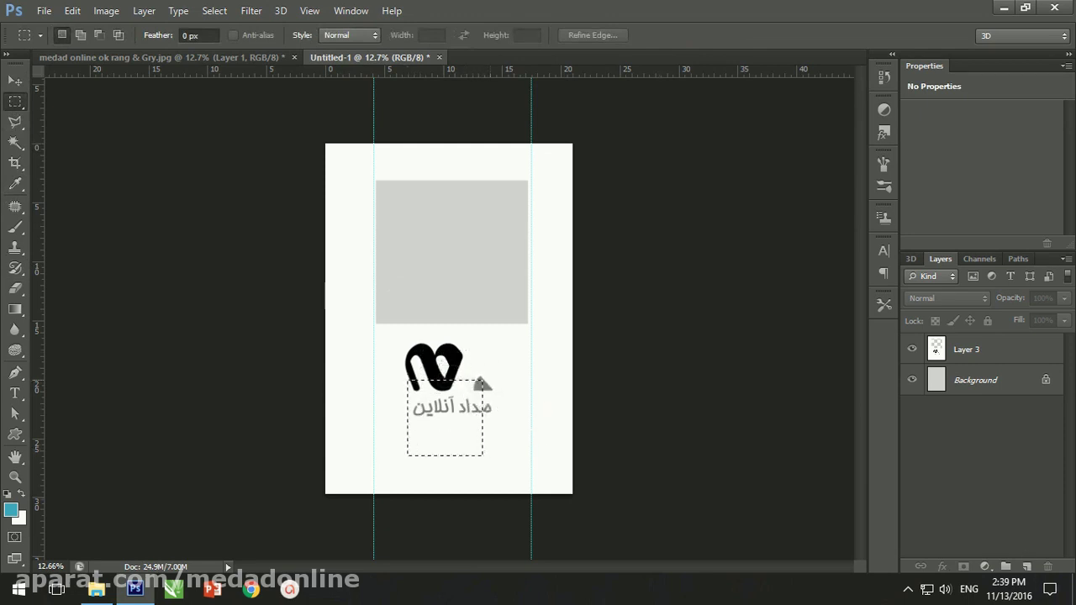
pyautogui.click(1027, 566)
pyautogui.hotkey('alt', 'BackSpace')
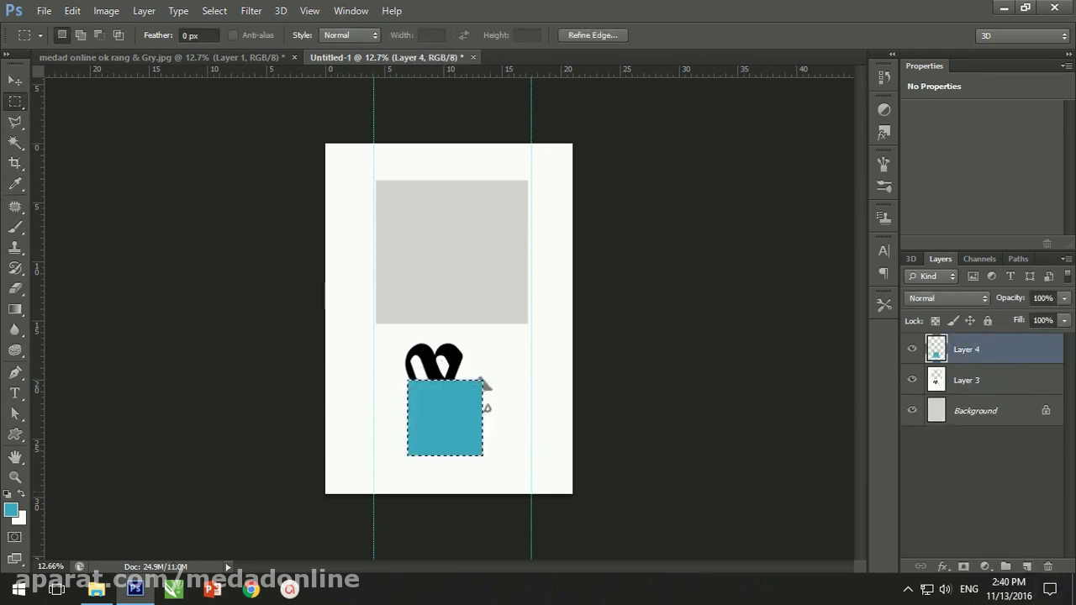
# Step: Deselect the blue square and add a vertical guide at about 6.95 cm
pyautogui.hotkey('ctrl', 'd')
pyautogui.moveTo(38, 296); pyautogui.dragTo(403, 464)
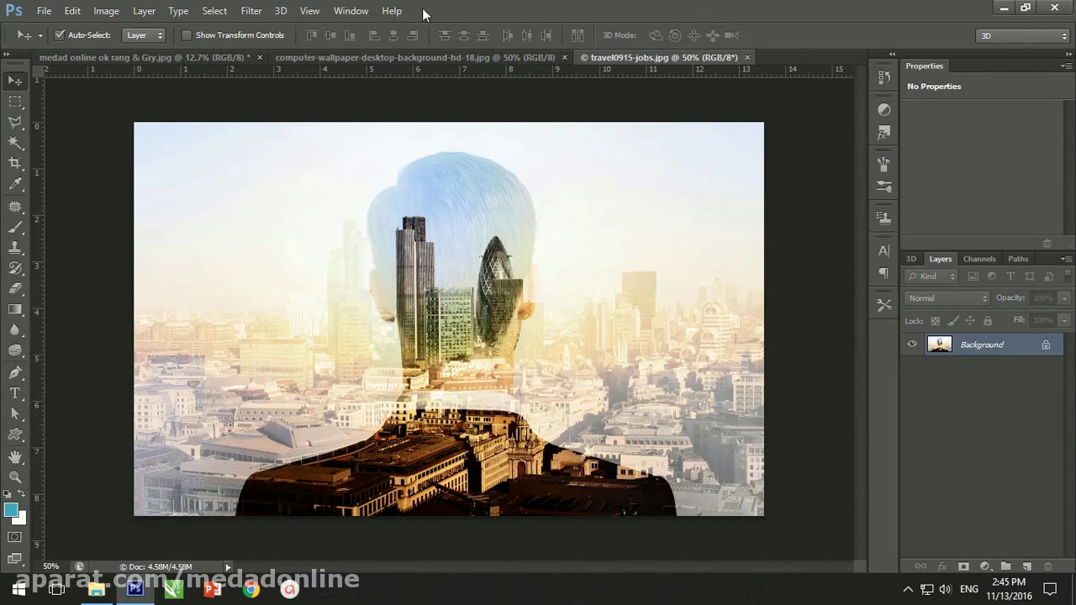
# Step: Consolidate the documents into tabs, then float the travel photo in its own window
pyautogui.click(351, 10)
pyautogui.moveTo(360, 29)
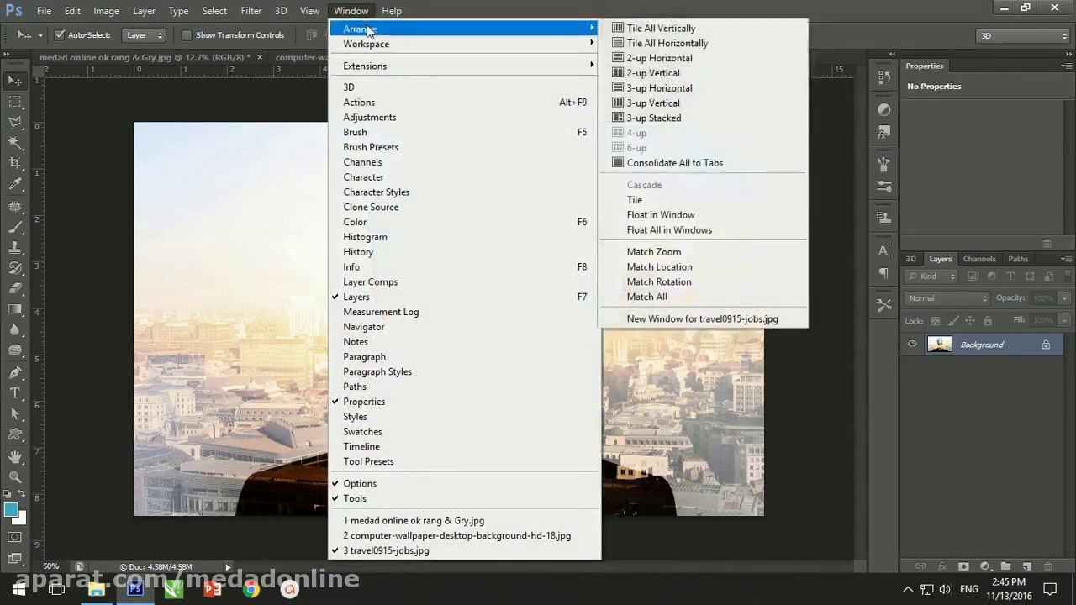
pyautogui.click(674, 162)
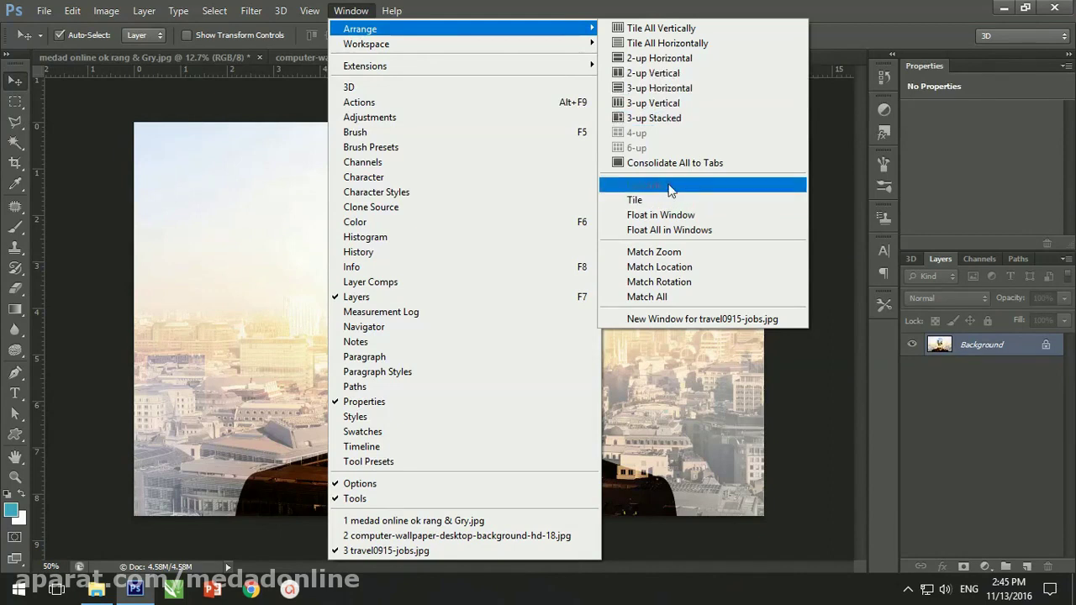
pyautogui.click(706, 215)
pyautogui.moveTo(490, 58)
pyautogui.mouseDown()
pyautogui.moveTo(562, 135)
pyautogui.moveTo(507, 108)
pyautogui.mouseUp()
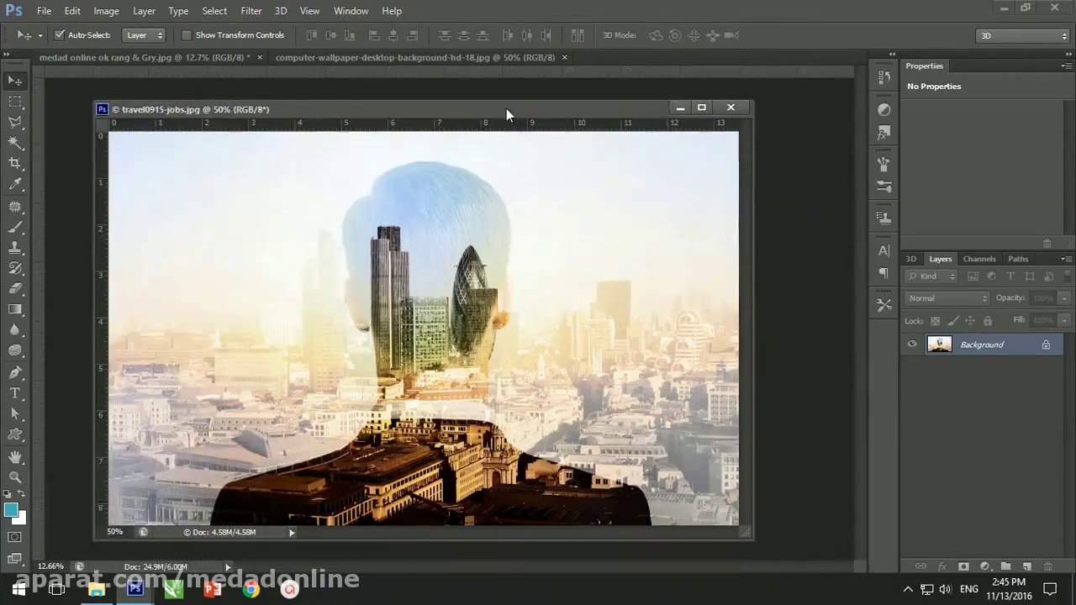
# Step: Float all images in windows, then dock the travel photo and logo back as tabs
pyautogui.click(350, 10)
pyautogui.moveTo(360, 28)
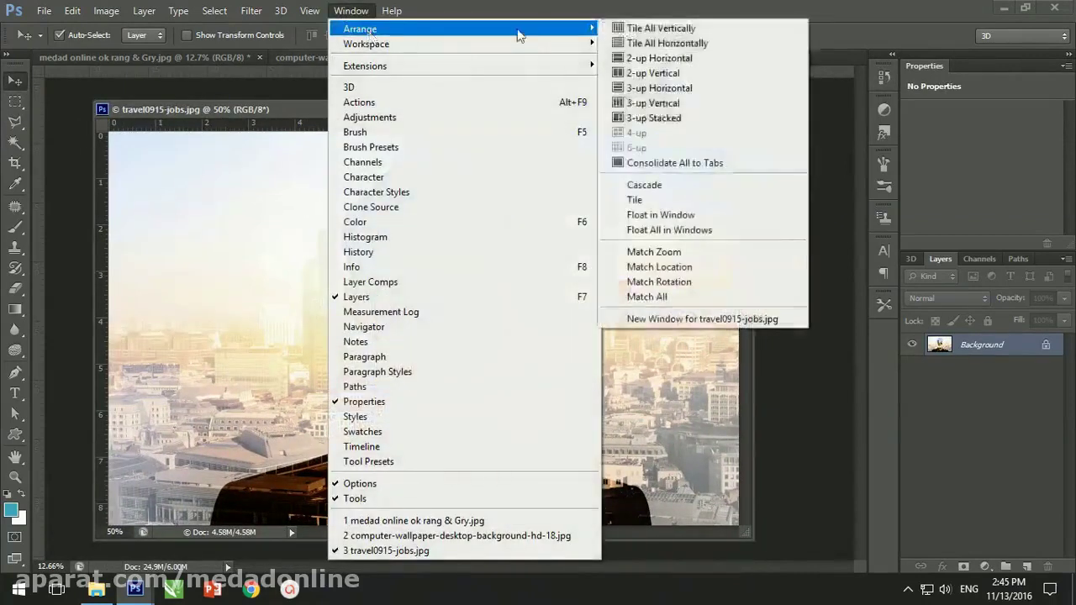
pyautogui.click(751, 228)
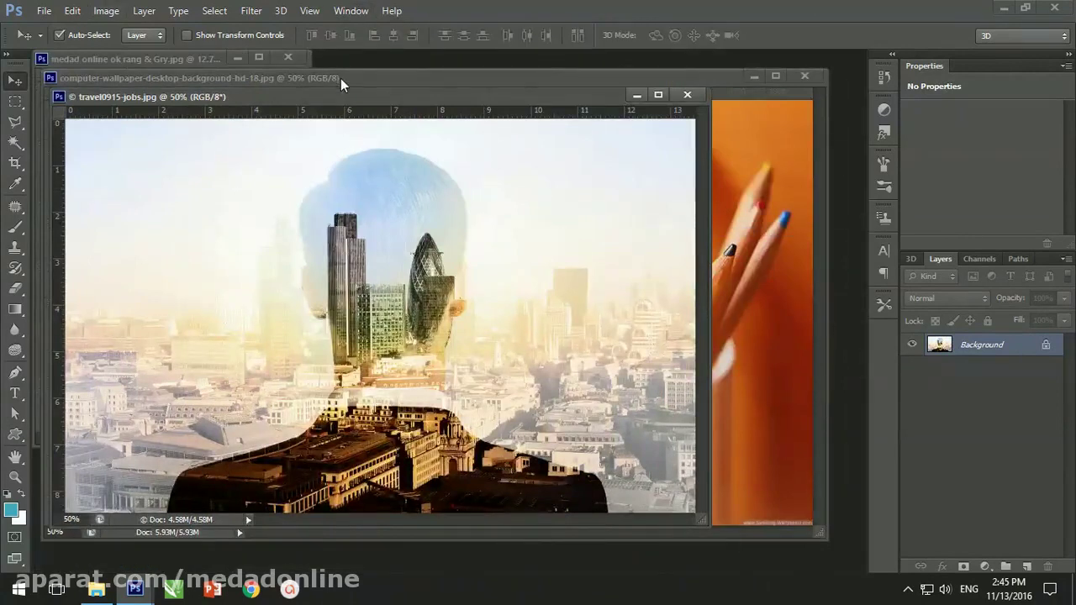
pyautogui.moveTo(340, 78); pyautogui.dragTo(427, 65)
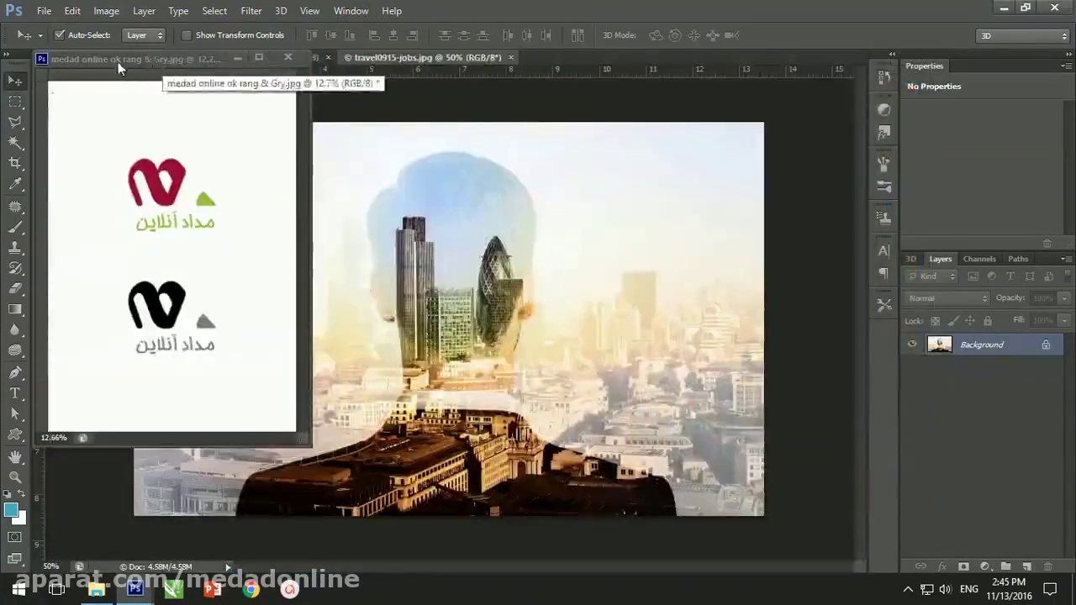
pyautogui.moveTo(118, 67); pyautogui.dragTo(582, 58)
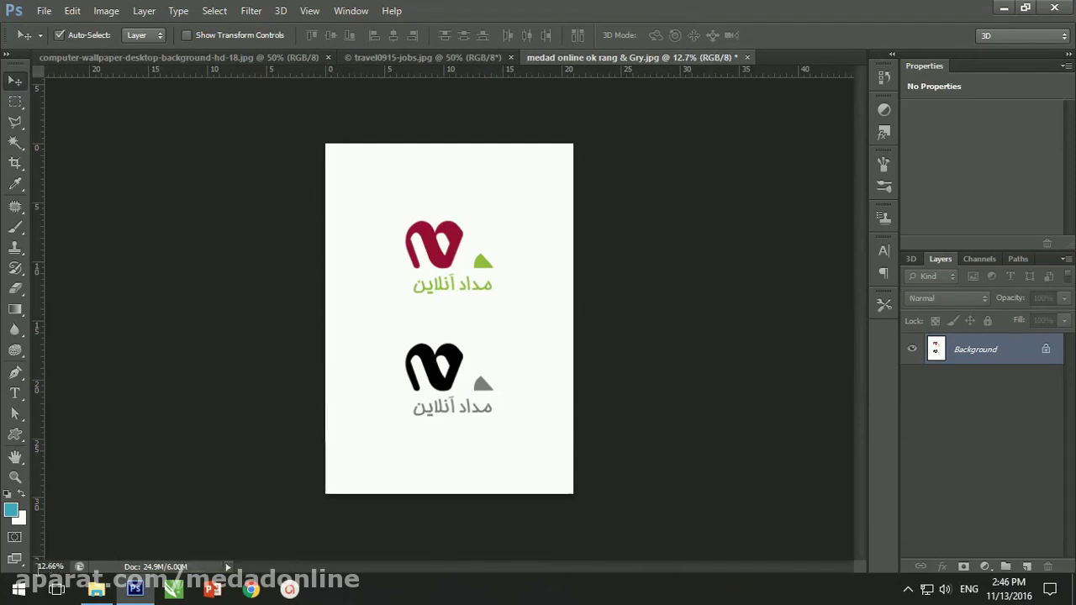
# Step: Zoom in and check the logo sheet's size: 2482 × 3508 px at 300 ppi
pyautogui.scroll(3, 363, 445)
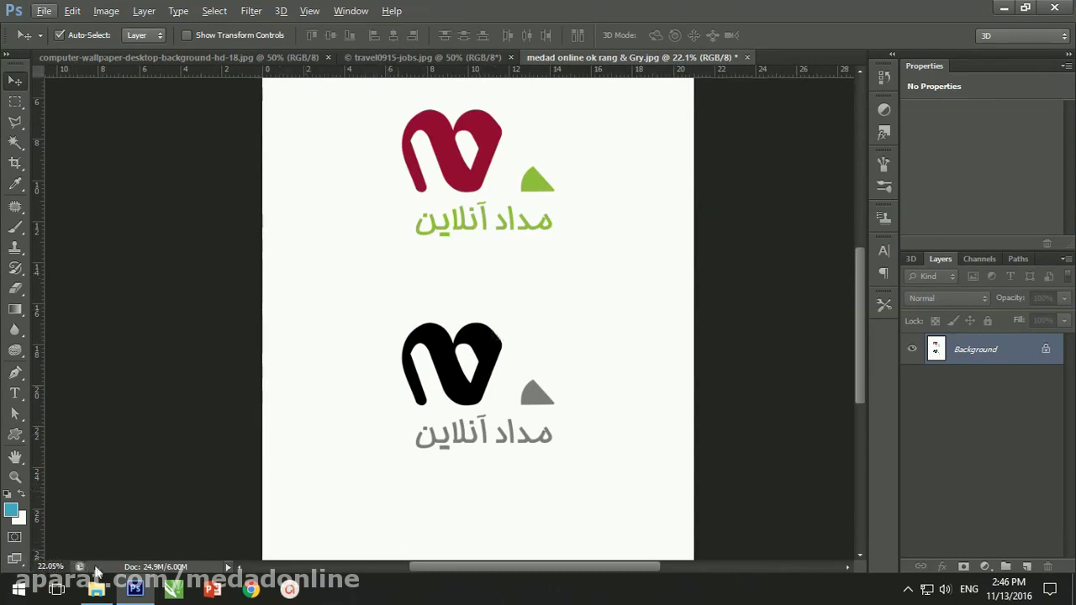
pyautogui.keyDown('alt'); pyautogui.click(195, 568); pyautogui.keyUp('alt')
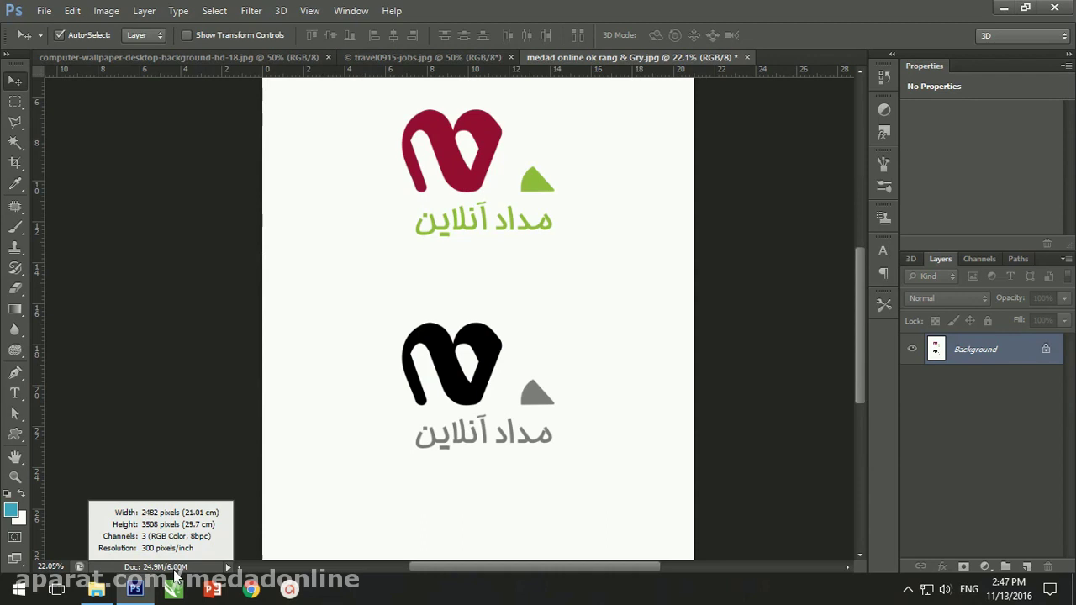
pyautogui.click(174, 568)
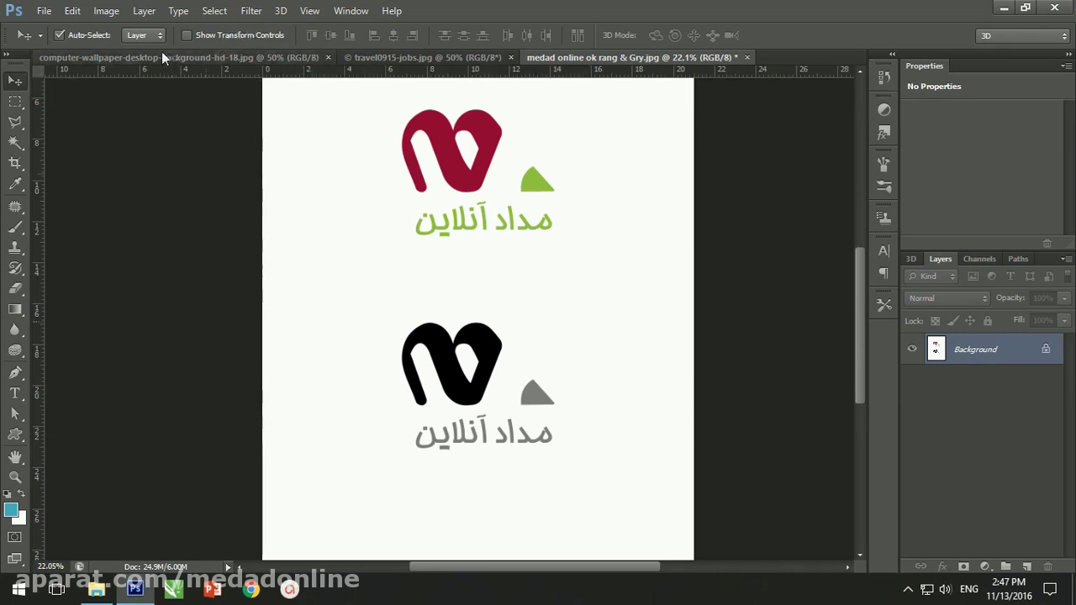
pyautogui.click(106, 10)
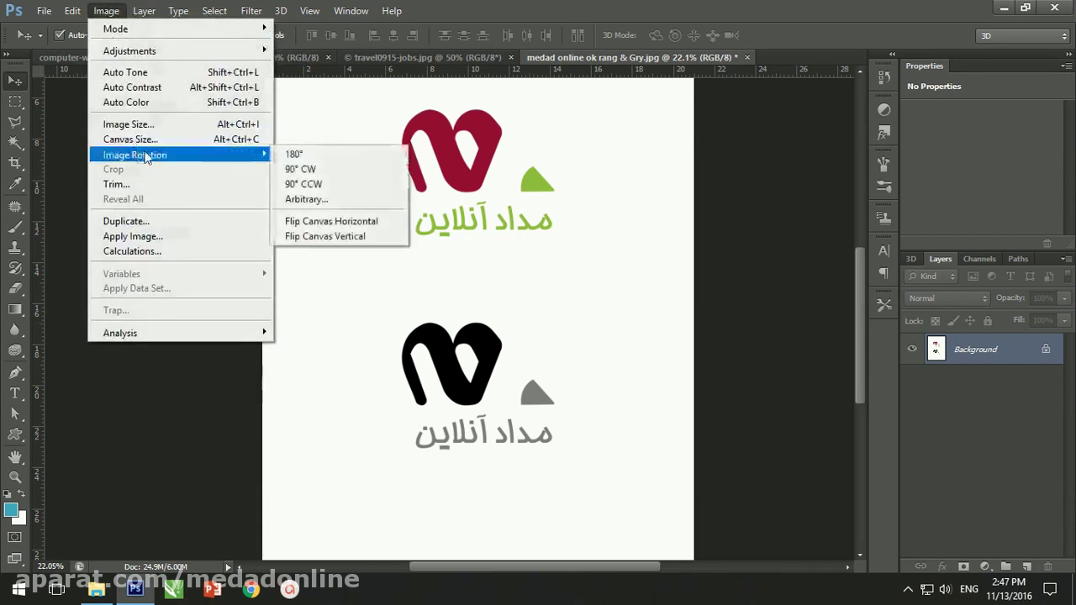
# Step: Rotate the logo canvas 90° counter-clockwise, then 80° clockwise, and fit it on screen
pyautogui.click(351, 185)
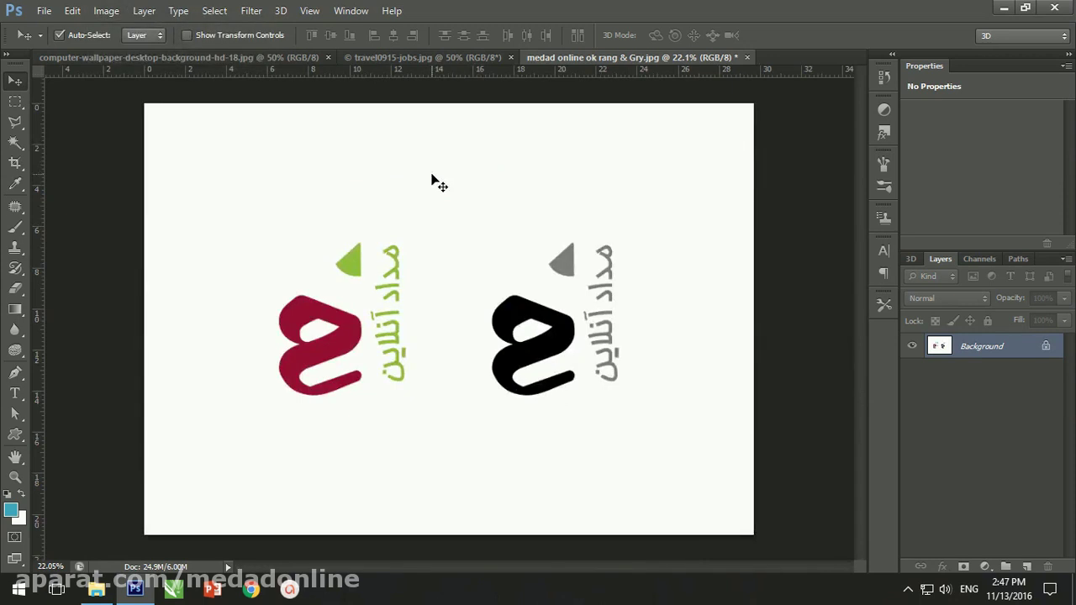
pyautogui.click(106, 12)
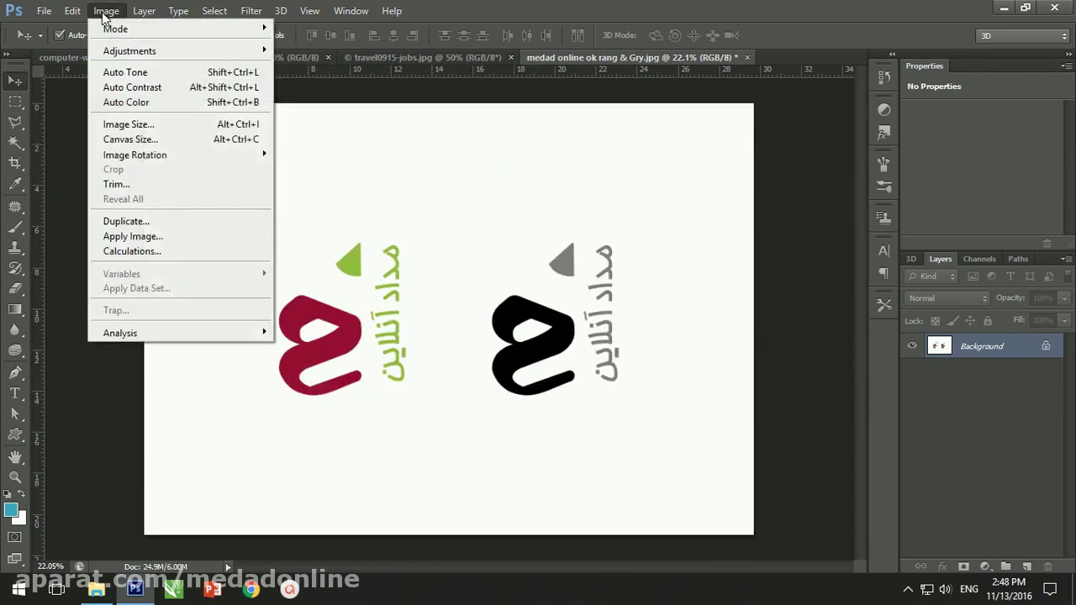
pyautogui.moveTo(134, 155)
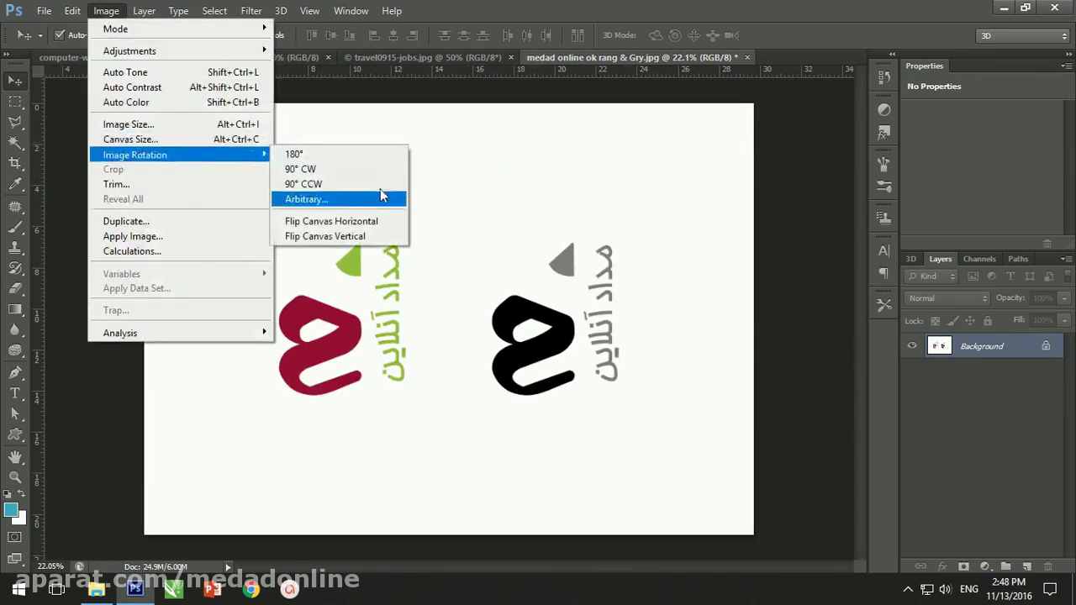
pyautogui.click(381, 202)
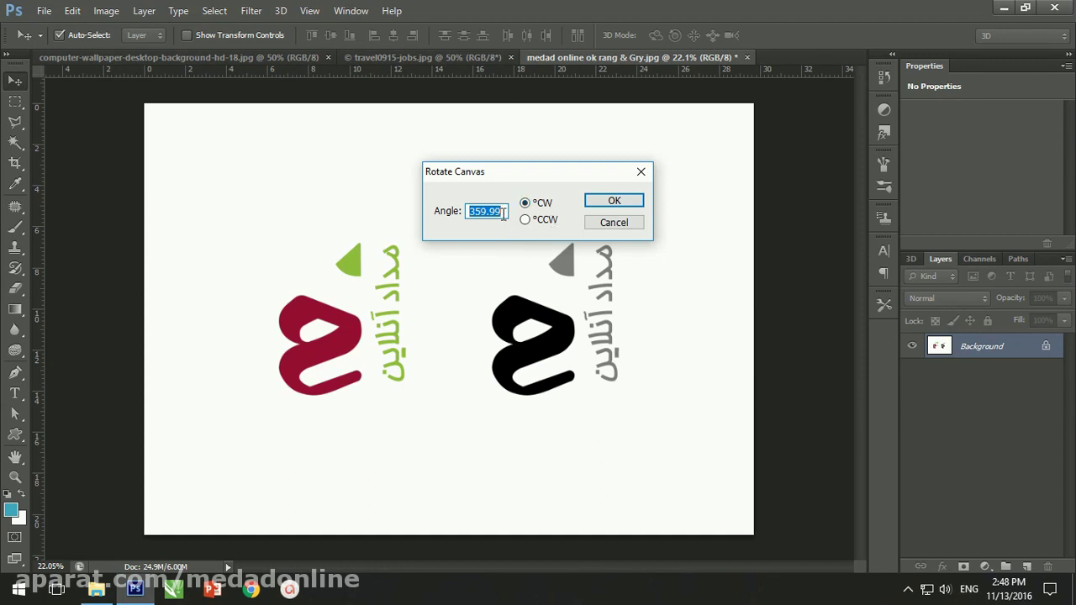
pyautogui.write('80')
pyautogui.click(626, 202)
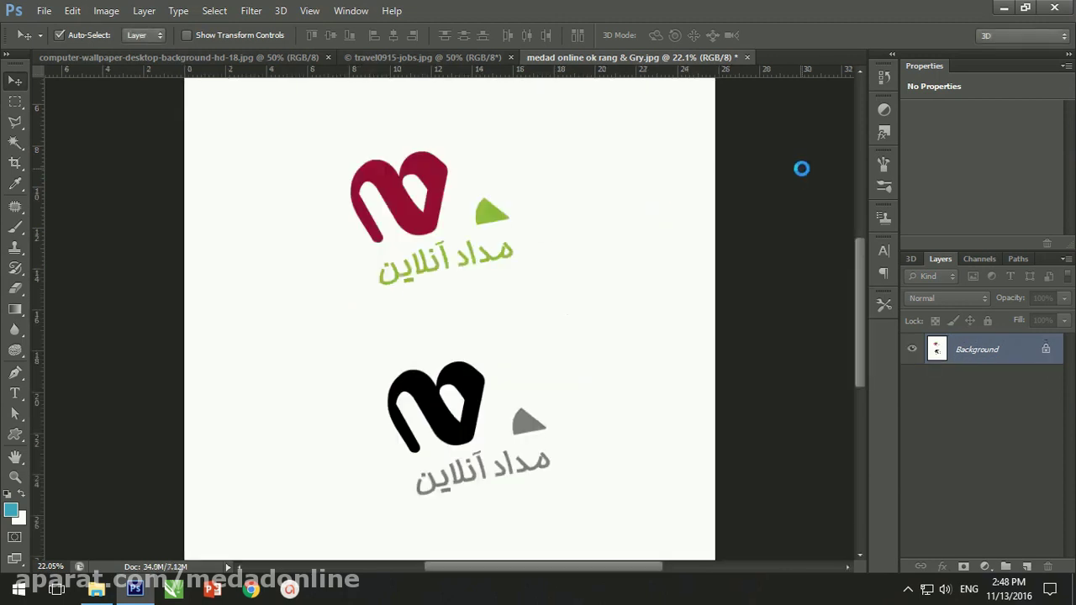
pyautogui.hotkey('ctrl', '0')
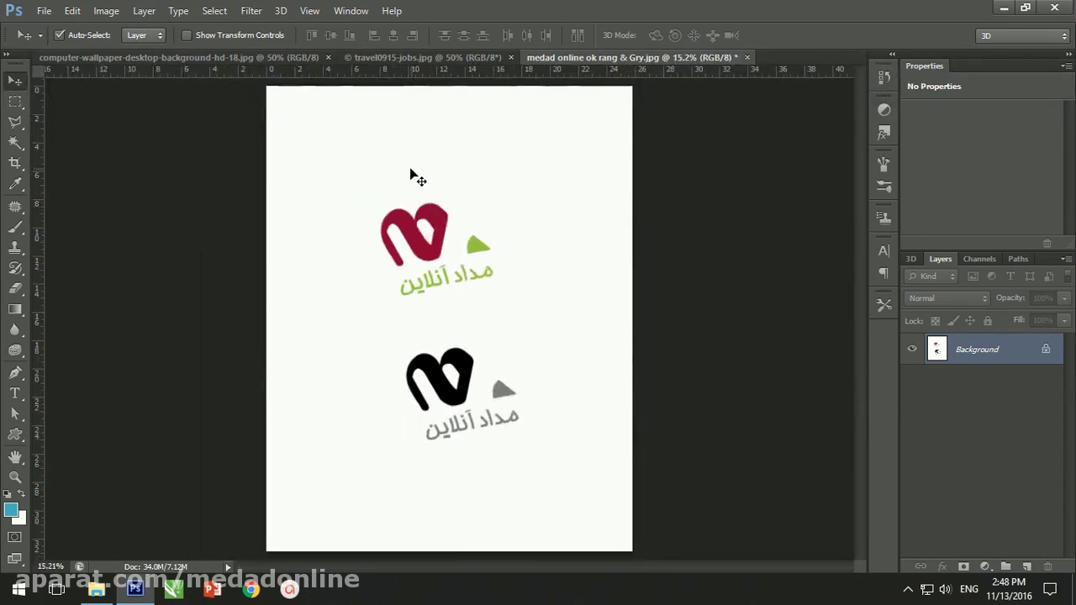
pyautogui.click(353, 56)
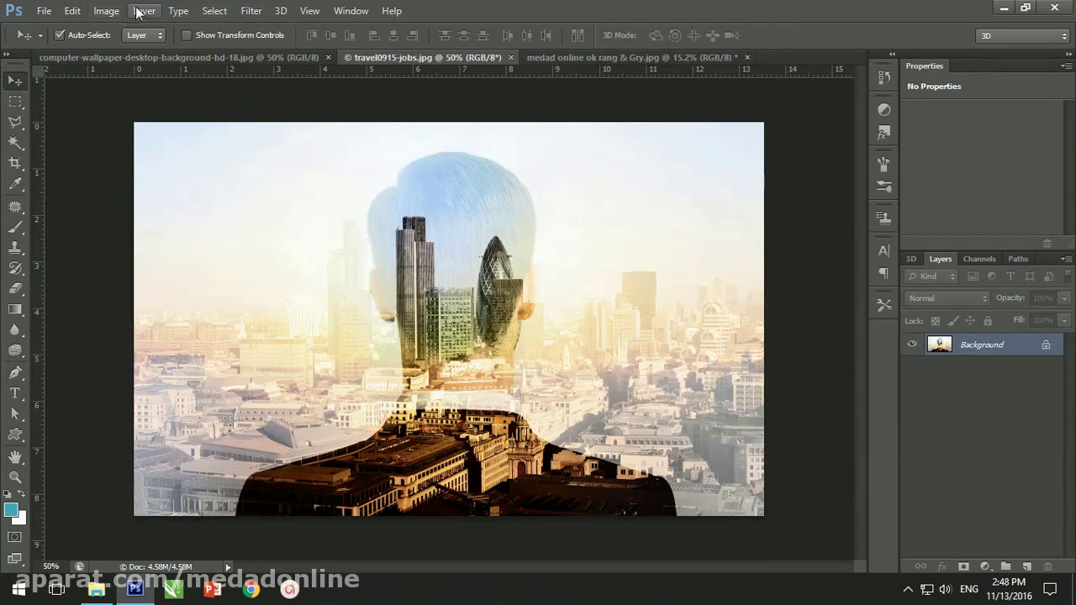
# Step: Set a relative canvas enlargement of 5 cm width and 10 cm height
pyautogui.click(103, 12)
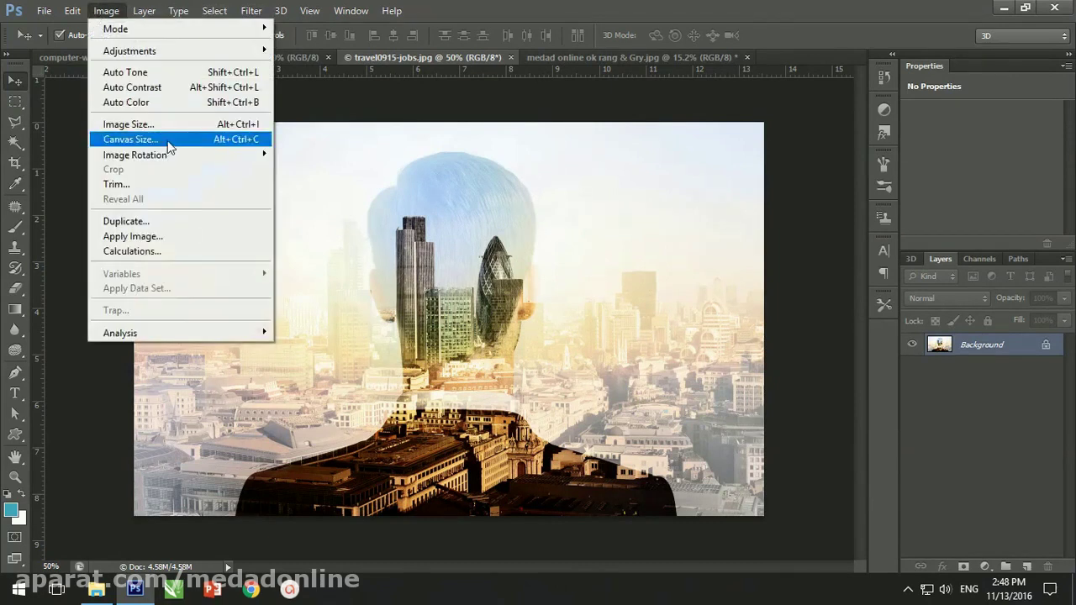
pyautogui.click(135, 139)
pyautogui.click(480, 253)
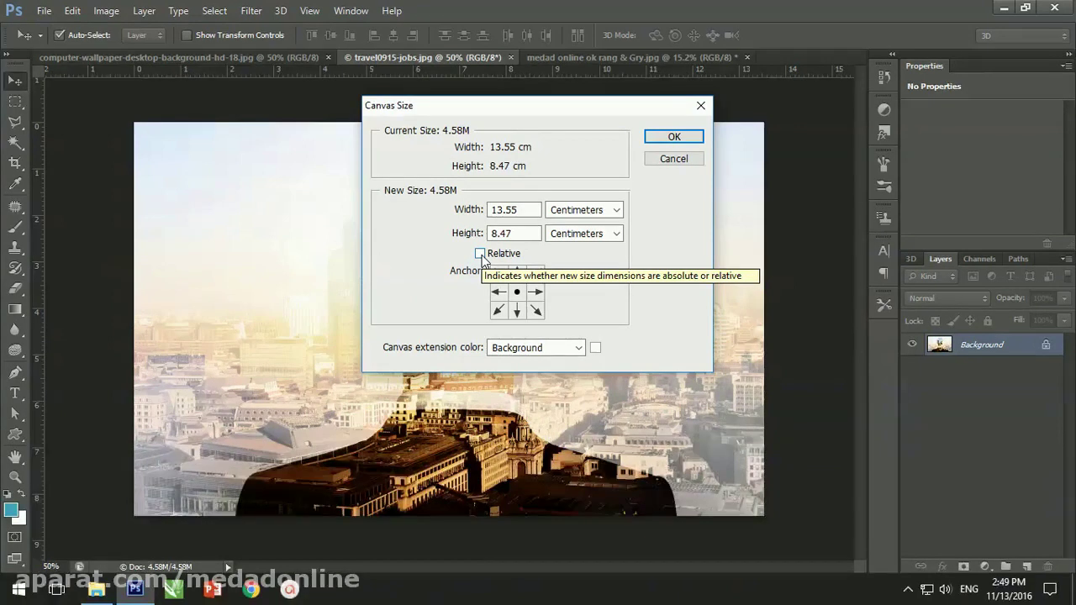
pyautogui.click(480, 254)
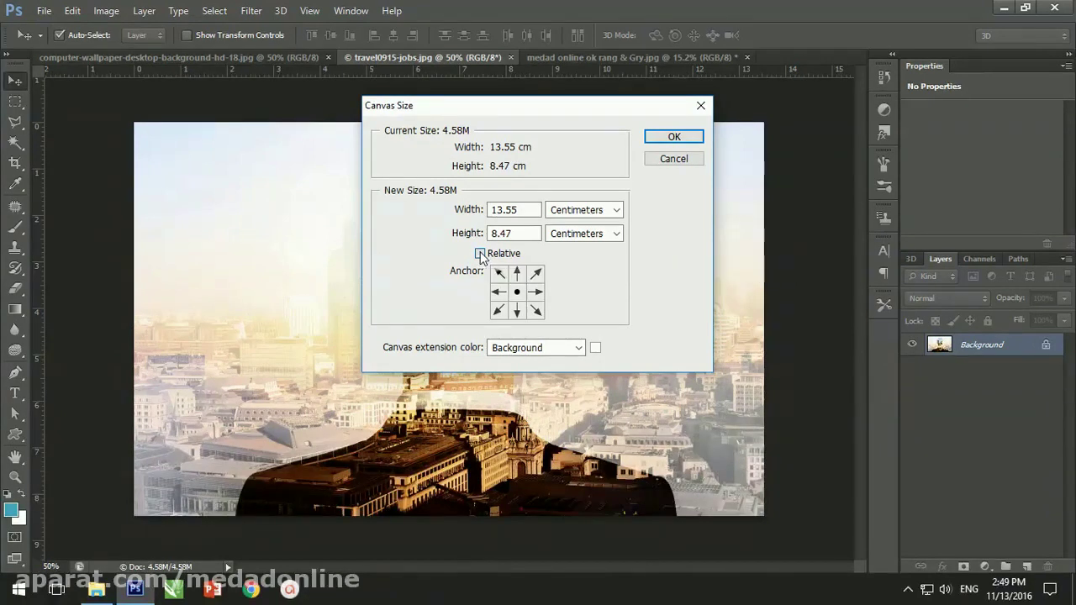
pyautogui.doubleClick(514, 211)
pyautogui.write('5')
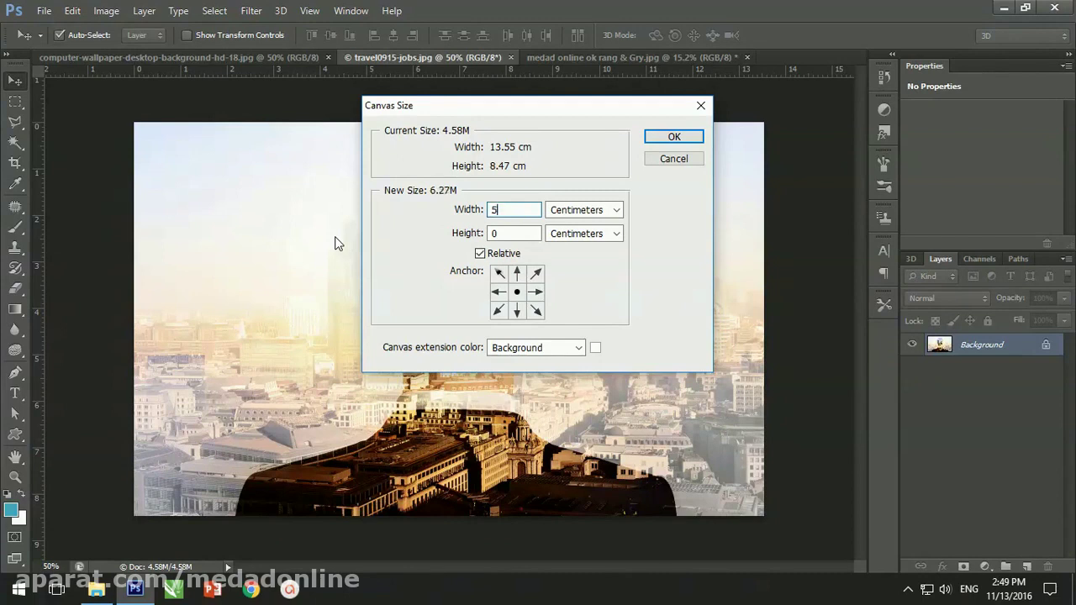
pyautogui.press('Tab')
pyautogui.write('10')
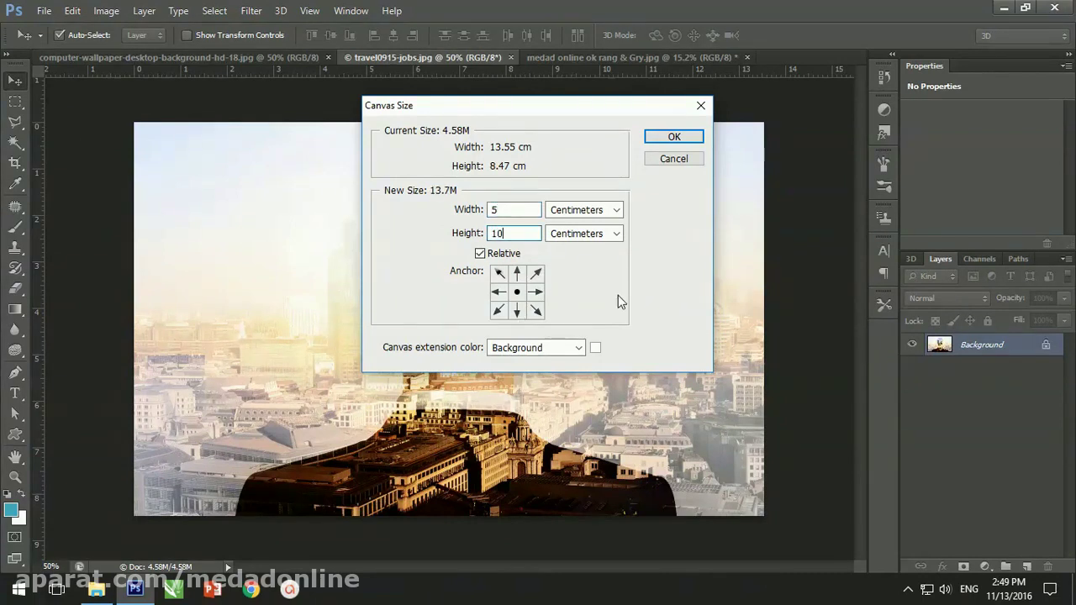
# Step: Anchor the image right, keep 5 cm width and Background extension colour, and apply
pyautogui.click(518, 296)
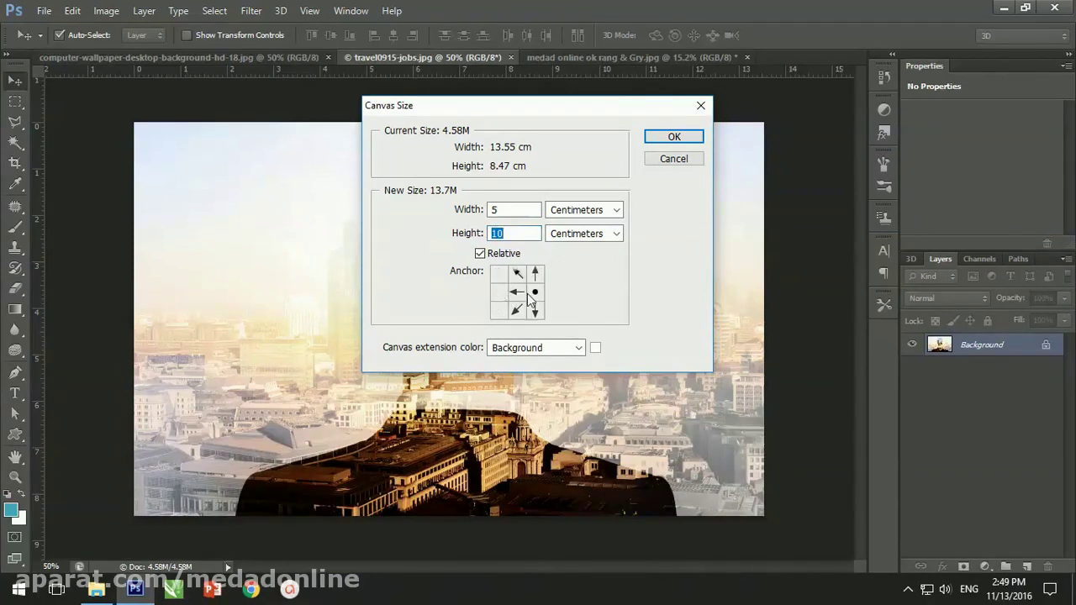
pyautogui.doubleClick(496, 210)
pyautogui.press('BackSpace')
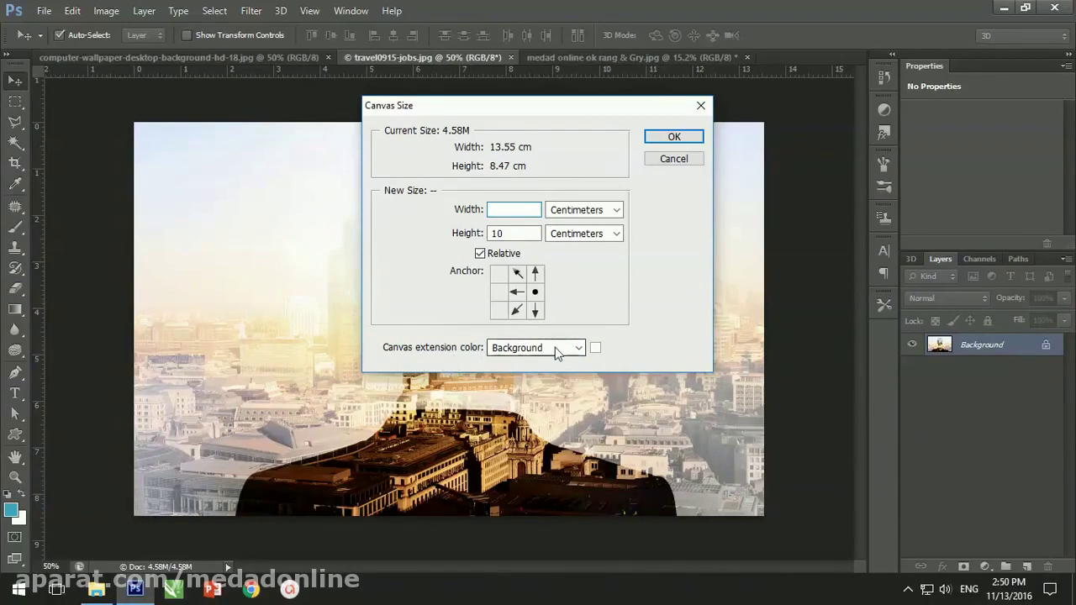
pyautogui.write('5')
pyautogui.click(580, 347)
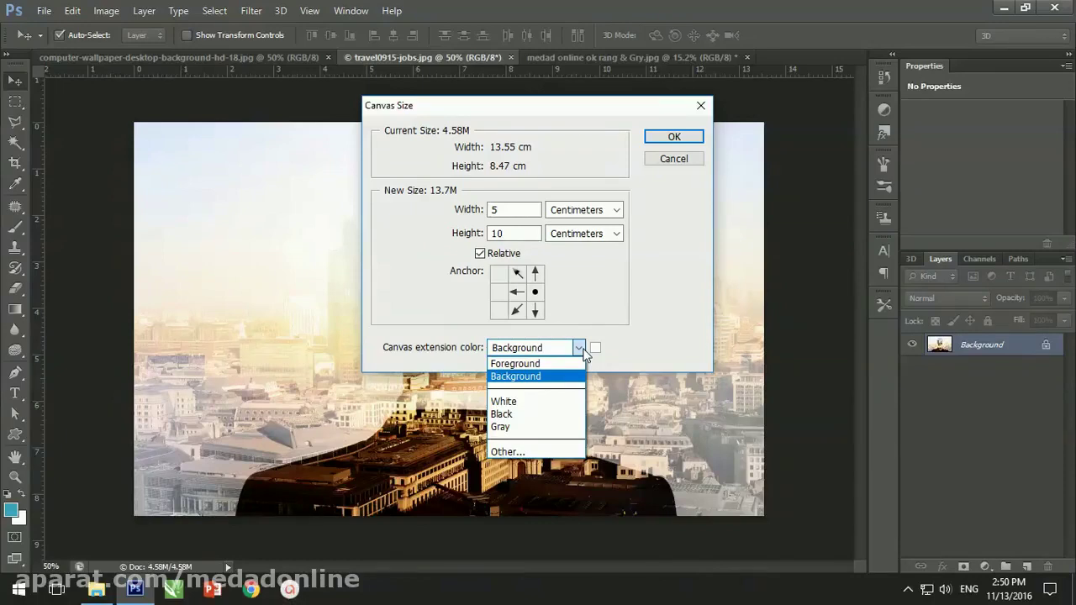
pyautogui.click(581, 348)
pyautogui.click(674, 137)
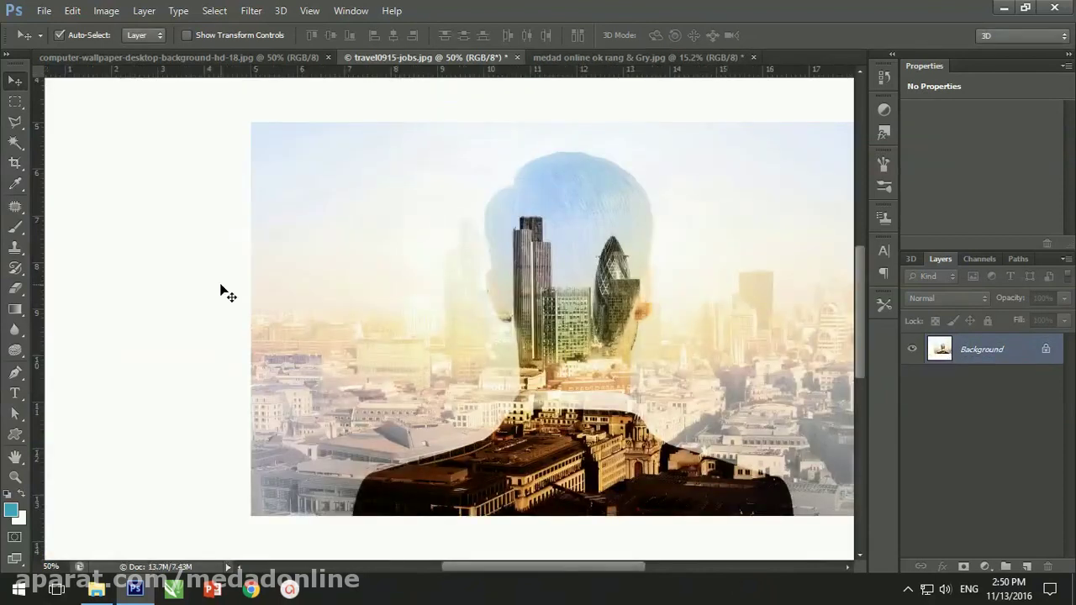
# Step: Fit the enlarged city image and review its 18.55 × 18.47 cm canvas size
pyautogui.hotkey('ctrl', '0')
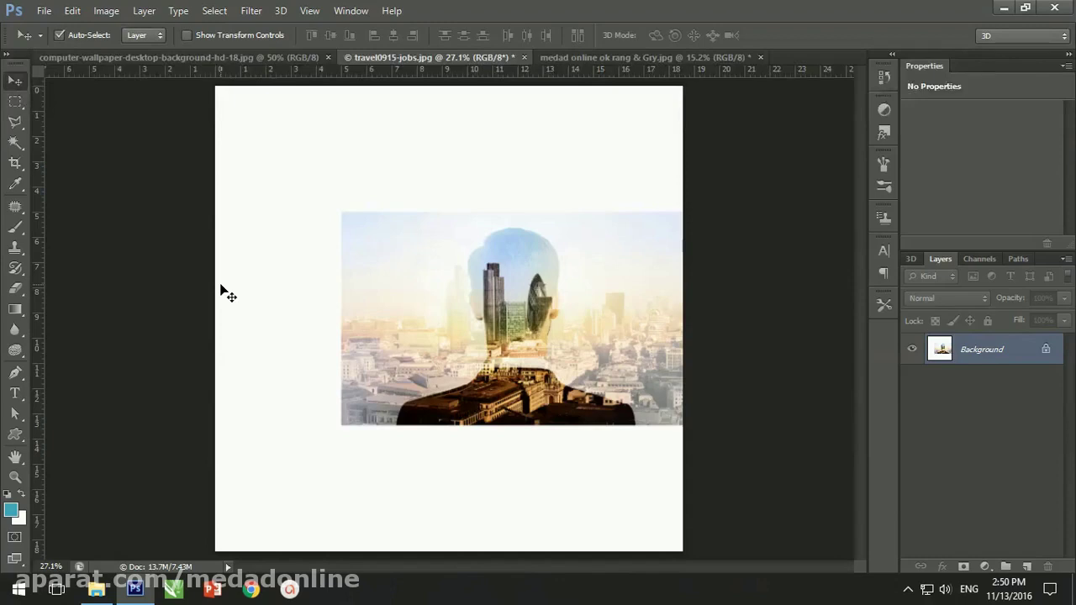
pyautogui.hotkey('ctrl', 'alt', 'c')
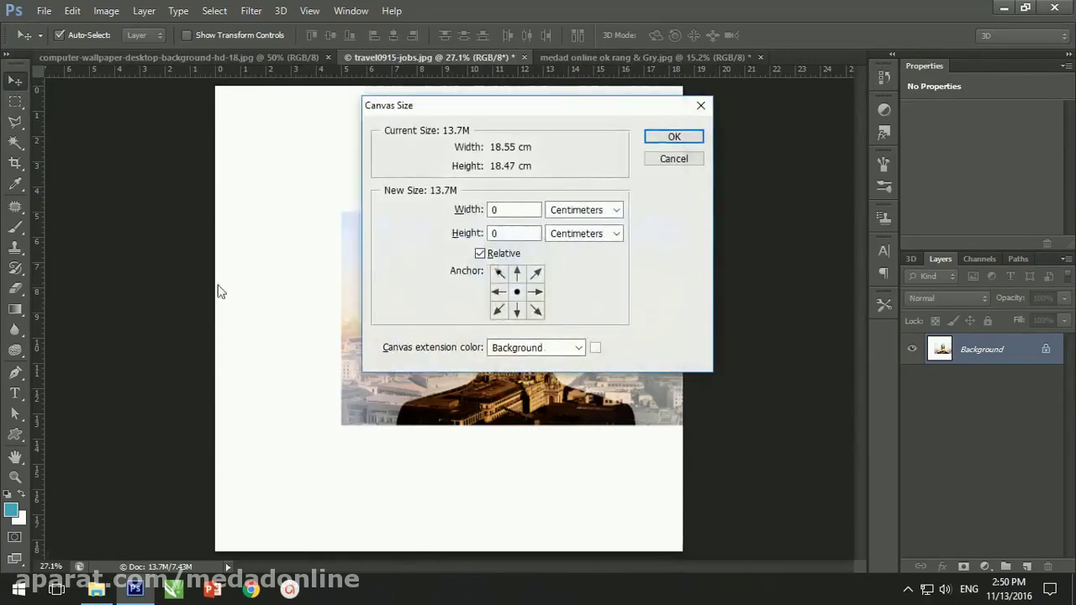
pyautogui.click(673, 161)
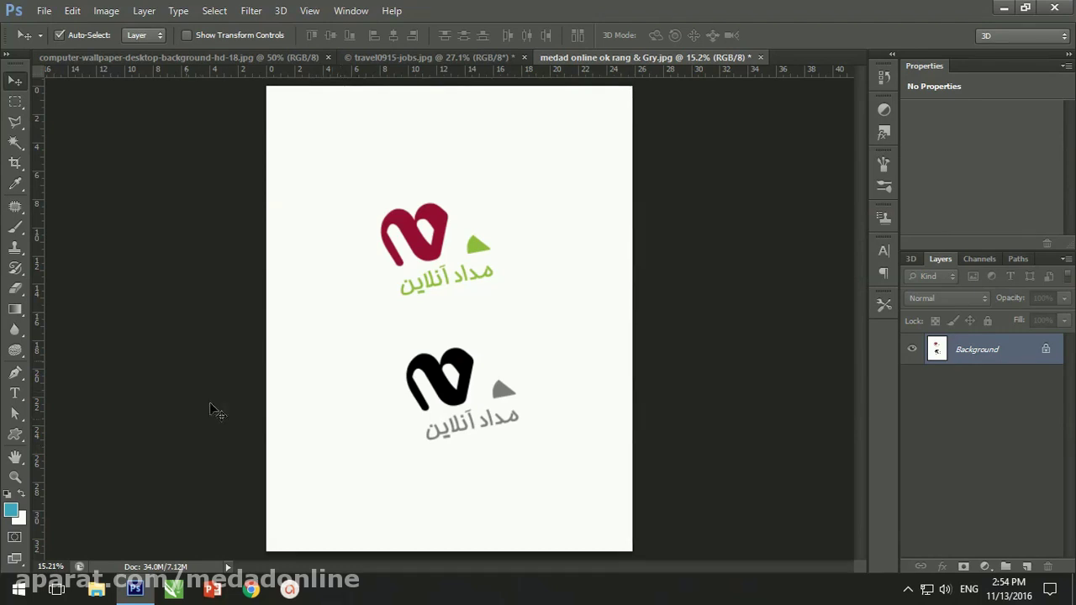
# Step: Start a WIA scanner import that saves to the Desktop folder
pyautogui.click(44, 11)
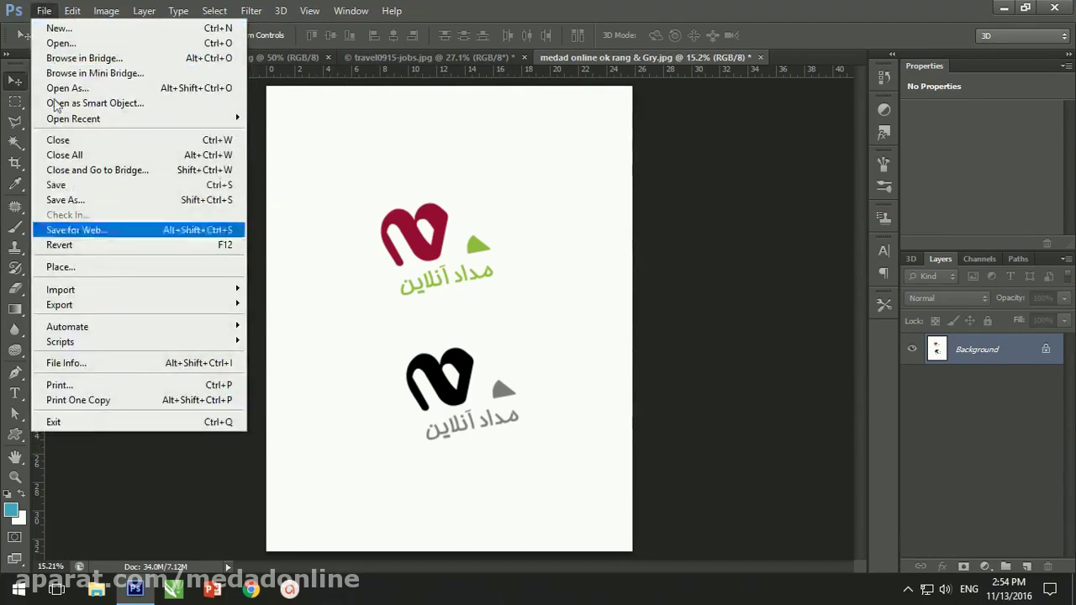
pyautogui.moveTo(138, 289)
pyautogui.click(331, 336)
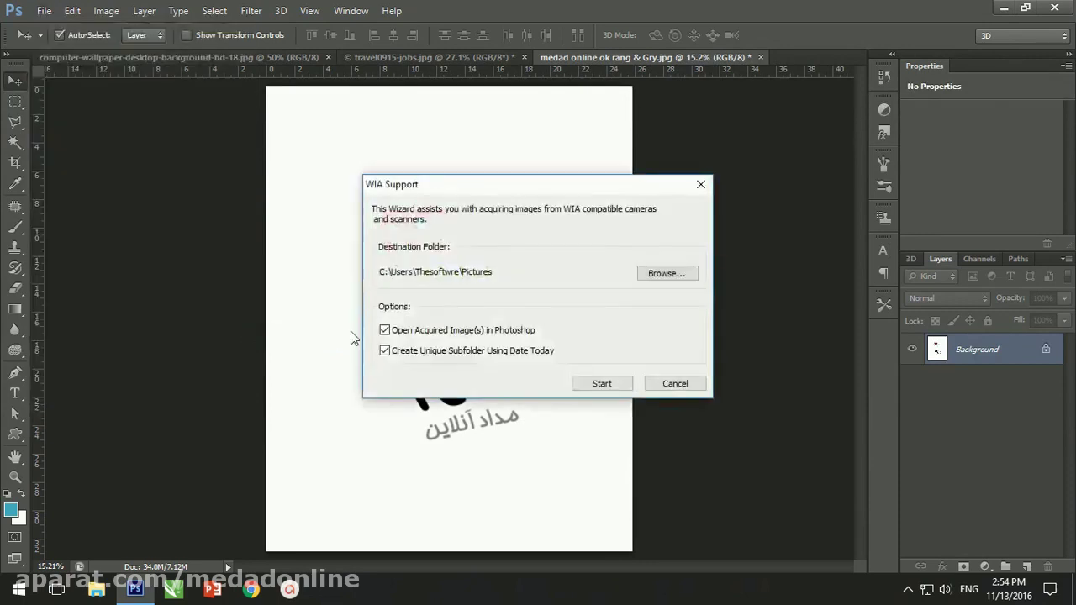
pyautogui.click(662, 278)
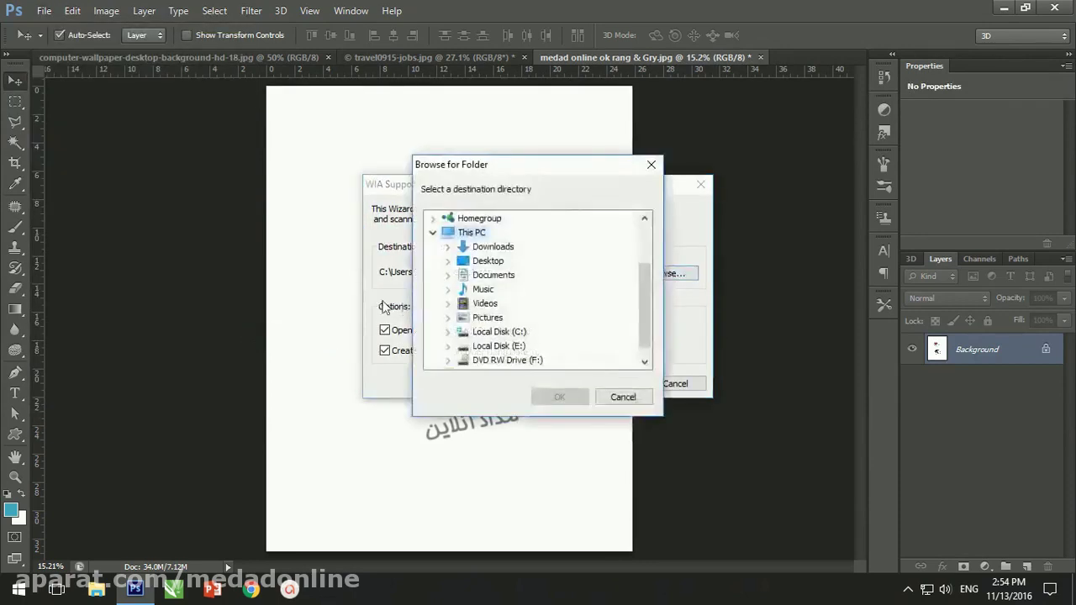
pyautogui.click(498, 262)
pyautogui.click(559, 396)
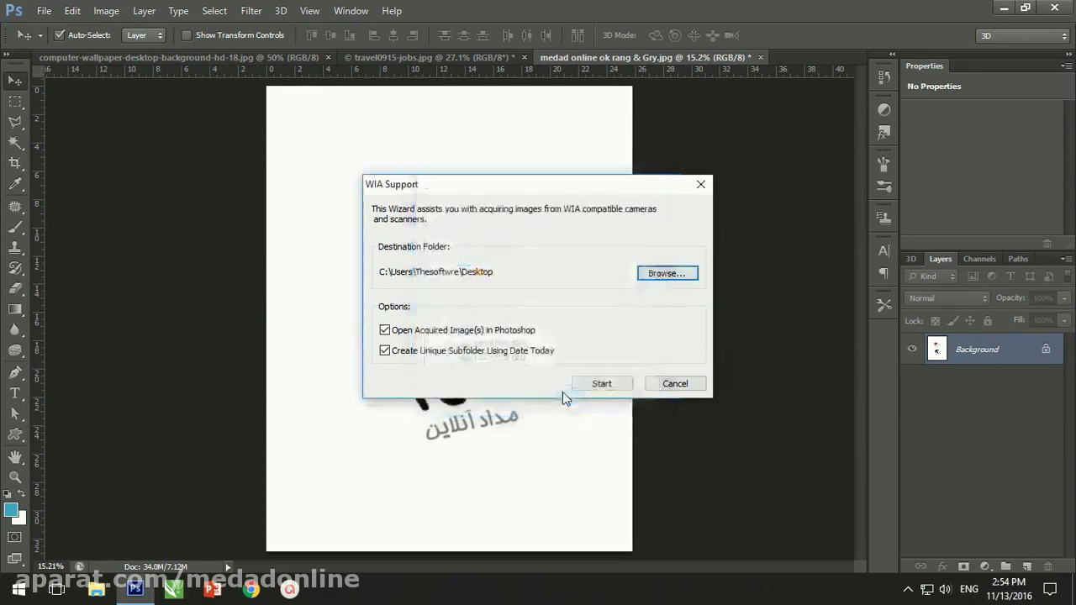
pyautogui.click(609, 387)
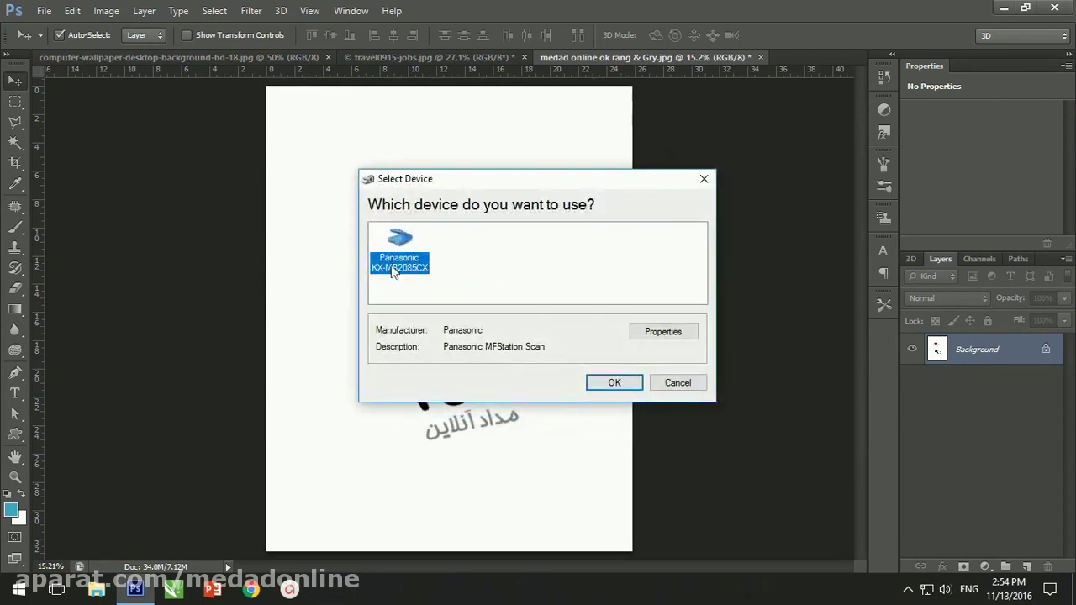
# Step: Preview the page on the Panasonic flatbed, stretch the scan area over it, and scan
pyautogui.click(611, 383)
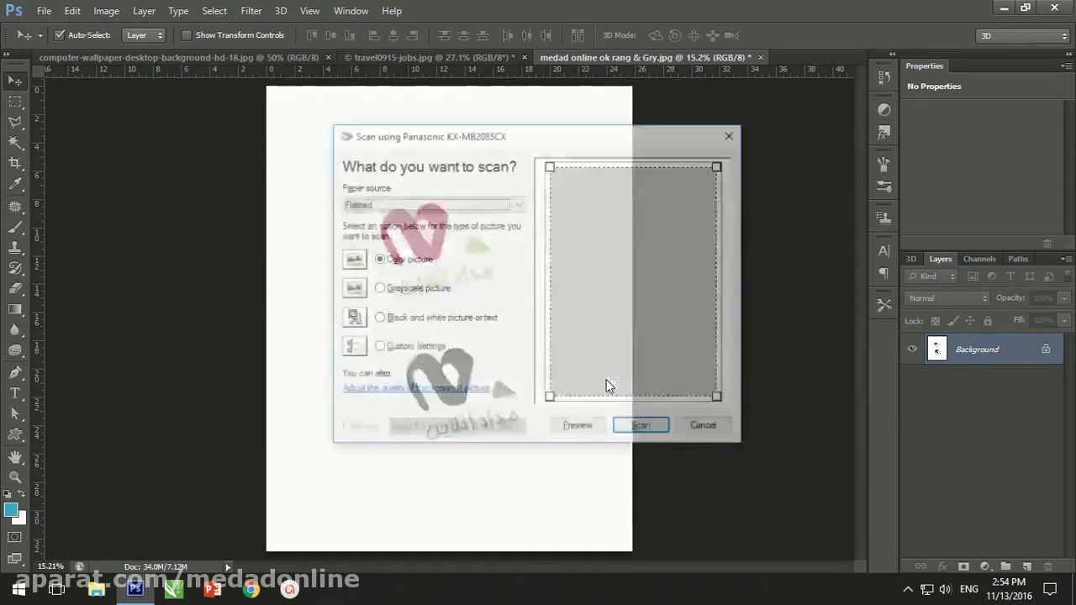
pyautogui.click(579, 428)
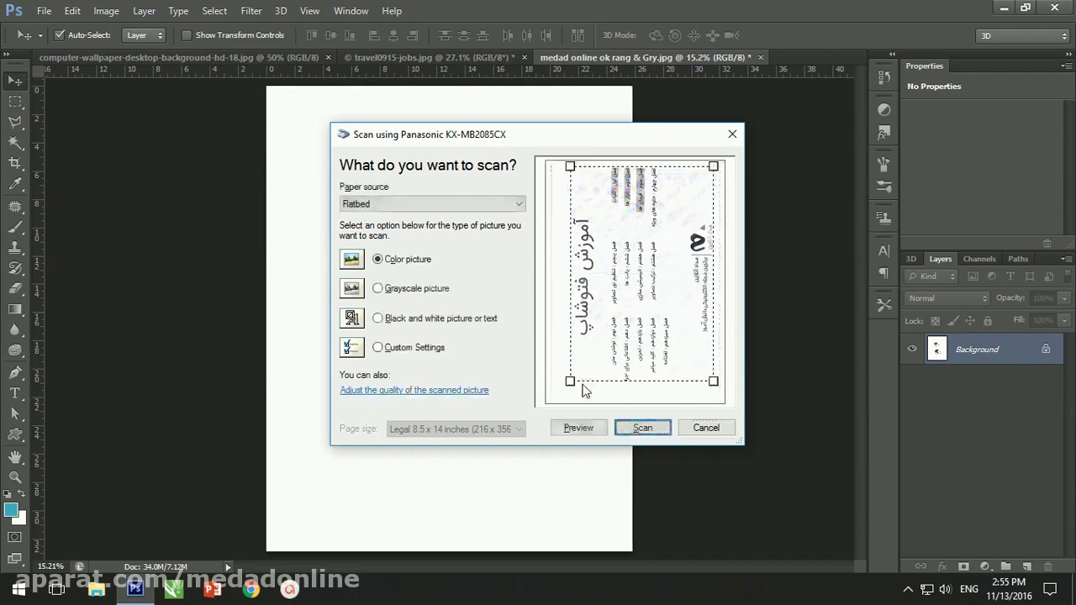
pyautogui.moveTo(566, 386); pyautogui.dragTo(552, 401)
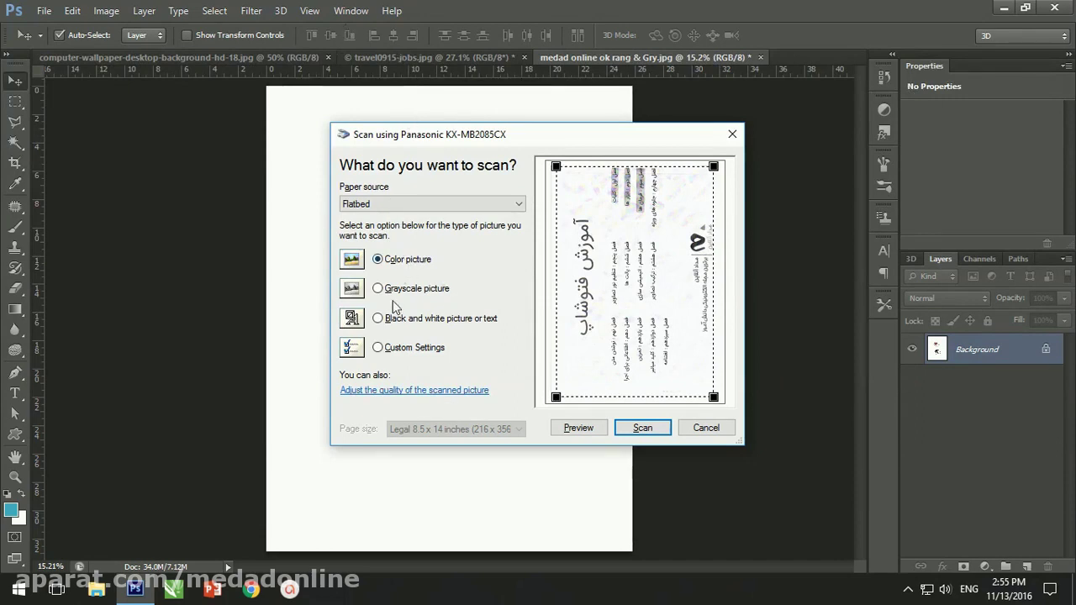
pyautogui.click(435, 206)
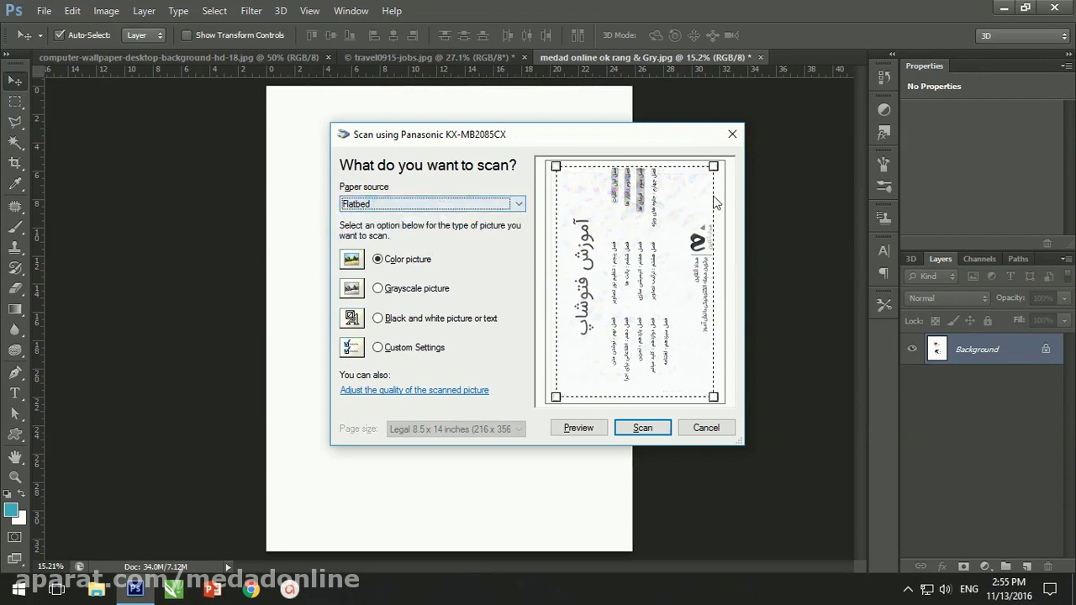
pyautogui.moveTo(556, 399); pyautogui.dragTo(550, 399)
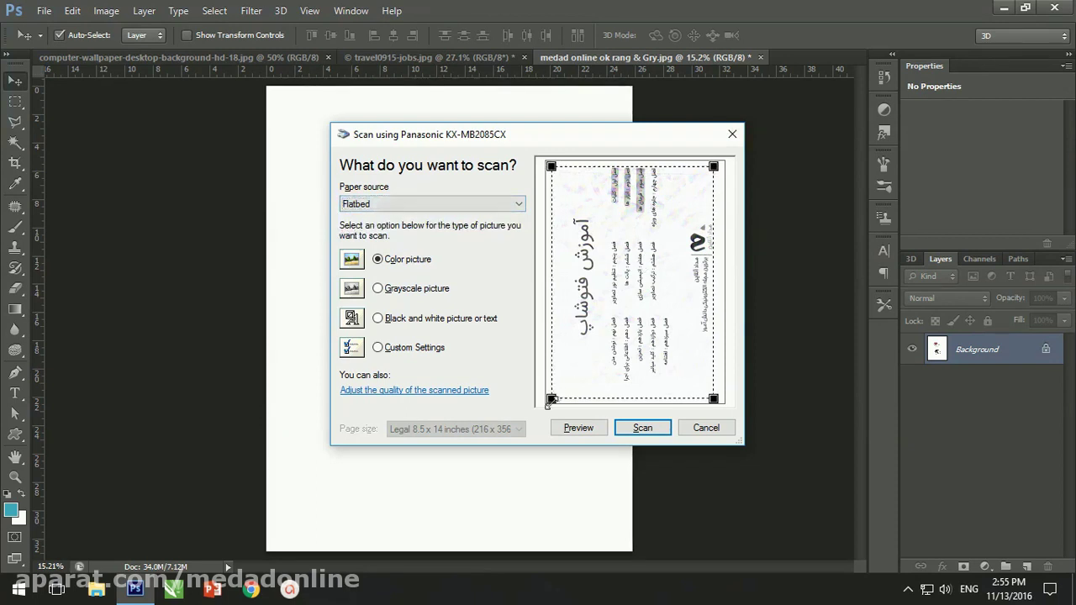
pyautogui.click(645, 428)
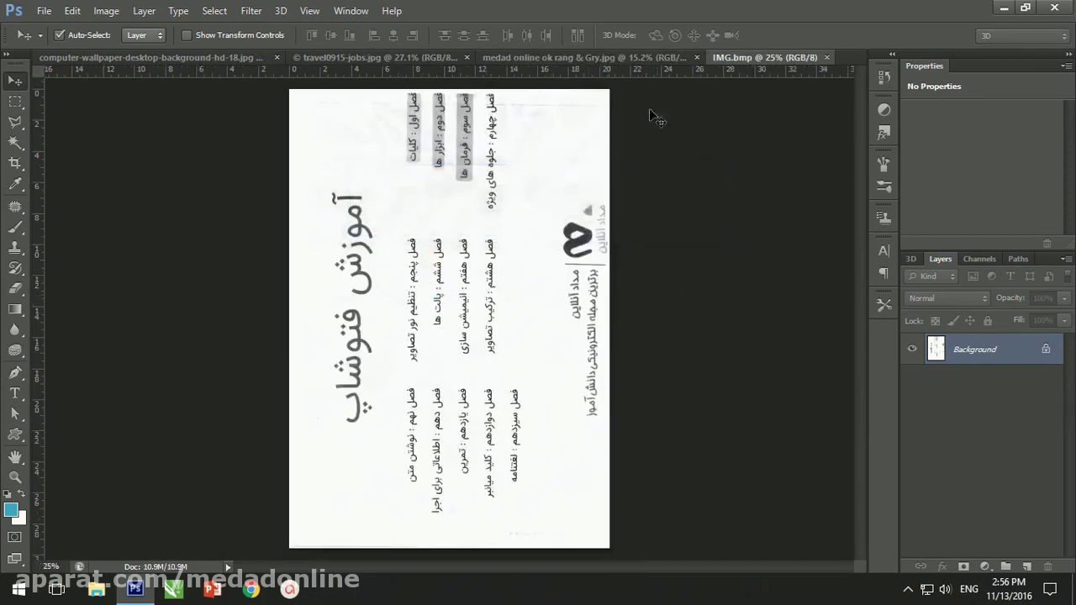
# Step: Rotate the scanned IMG.bmp page 90° clockwise into landscape
pyautogui.click(112, 12)
pyautogui.moveTo(136, 155)
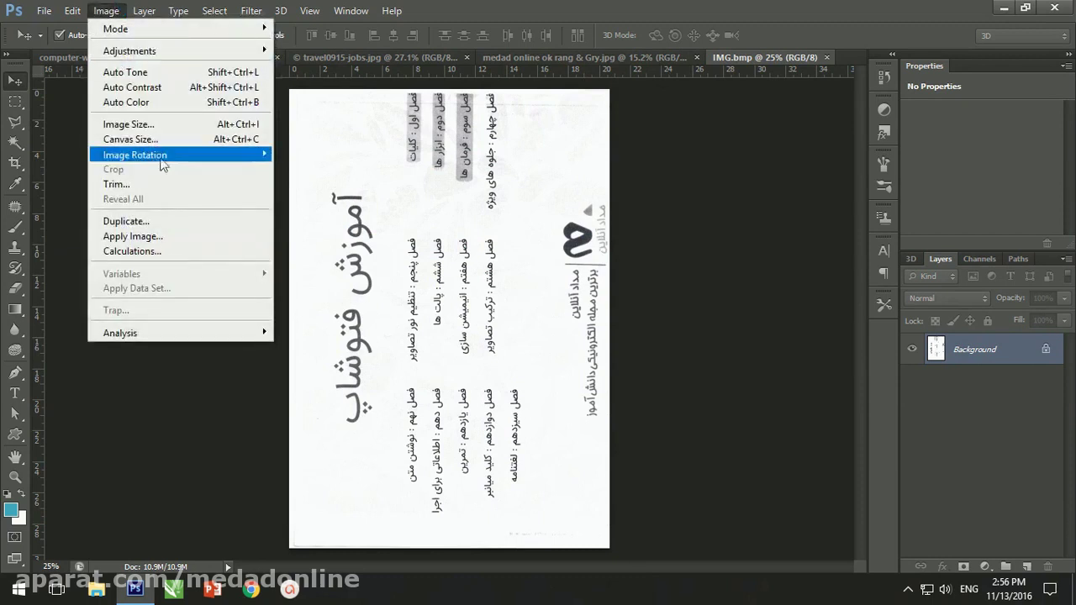
pyautogui.click(301, 169)
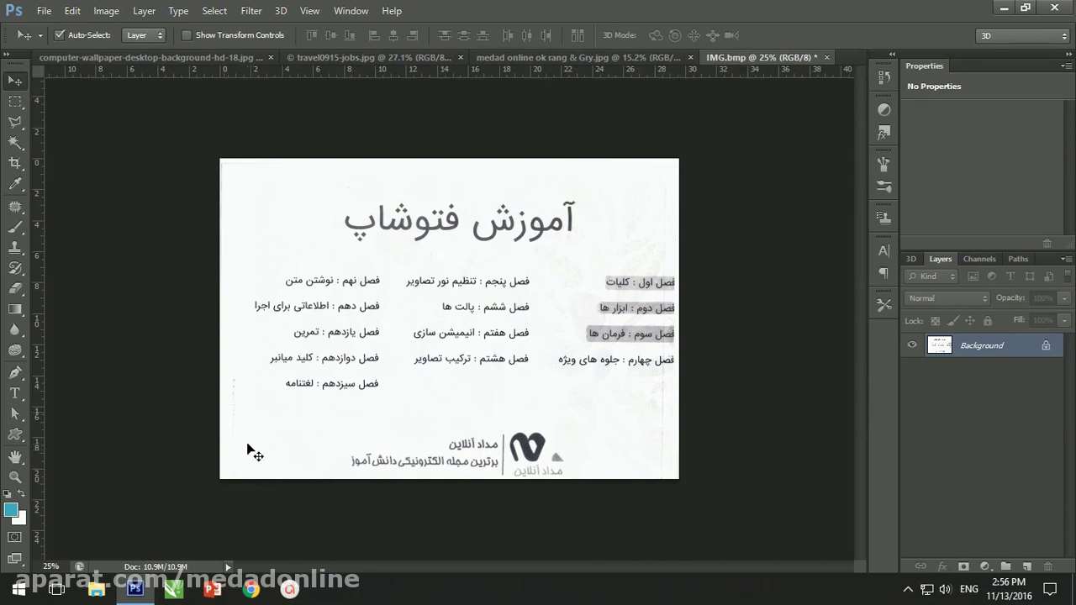
pyautogui.click(309, 11)
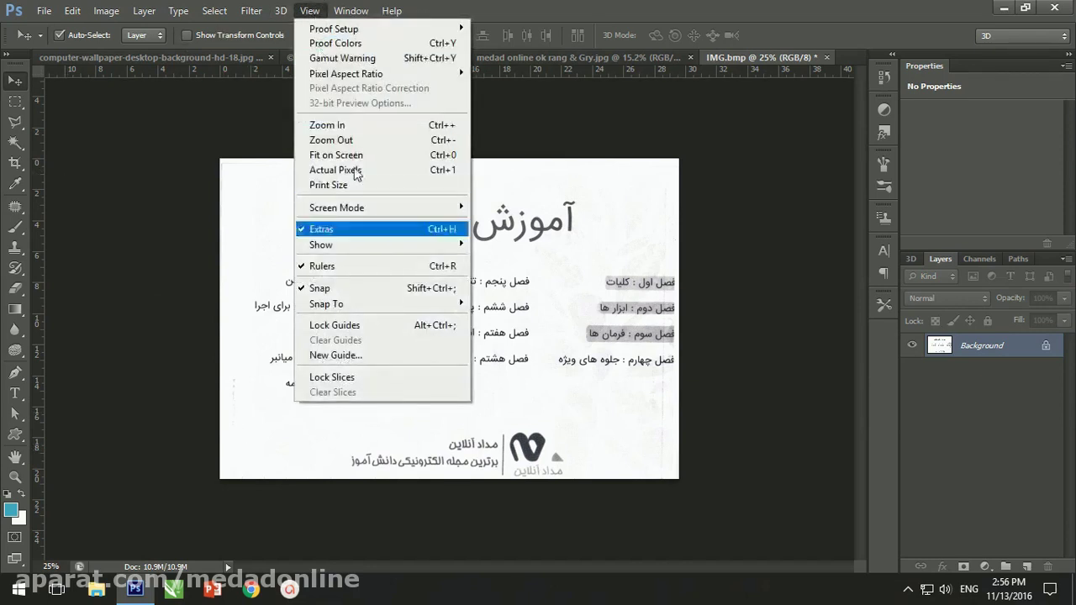
pyautogui.moveTo(353, 244)
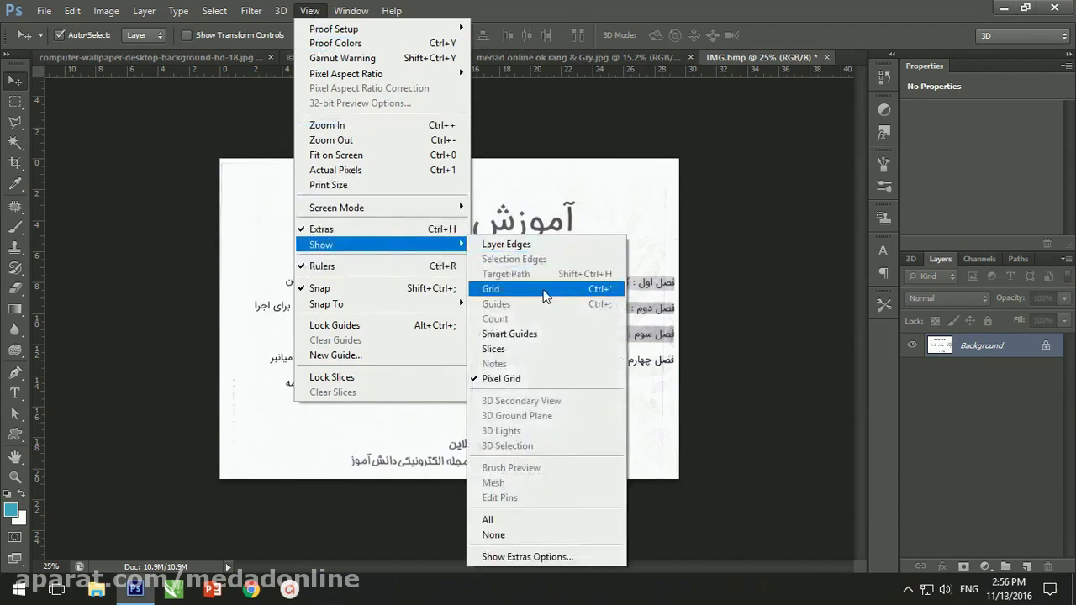
# Step: Show the grid, add a vertical guide at 5.5 cm, and open the Guides & Grid preferences
pyautogui.click(545, 296)
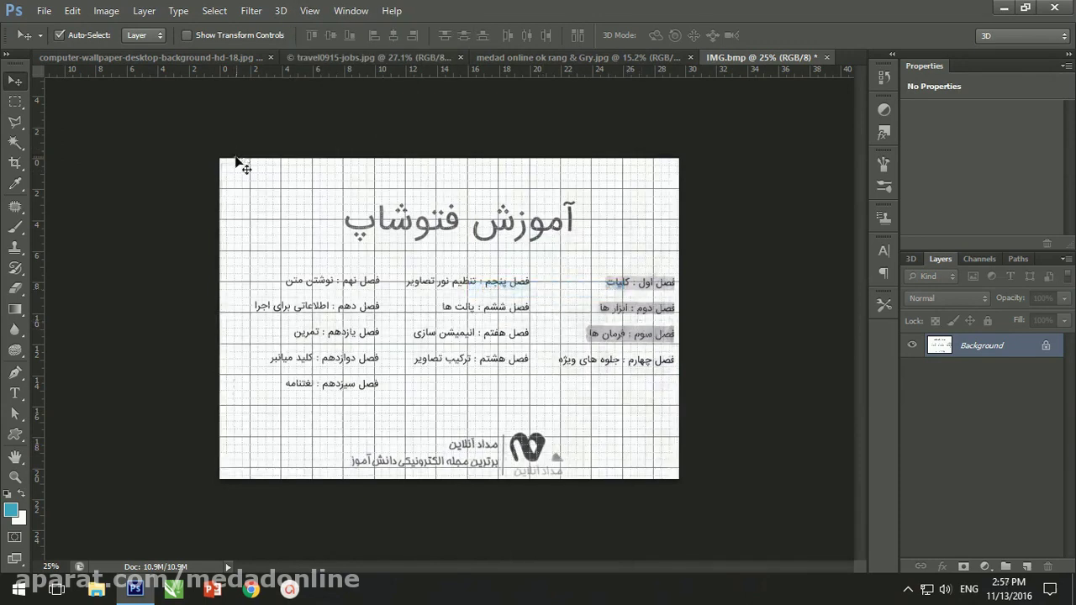
pyautogui.moveTo(42, 117)
pyautogui.mouseDown()
pyautogui.moveTo(304, 144)
pyautogui.moveTo(266, 143)
pyautogui.mouseUp()
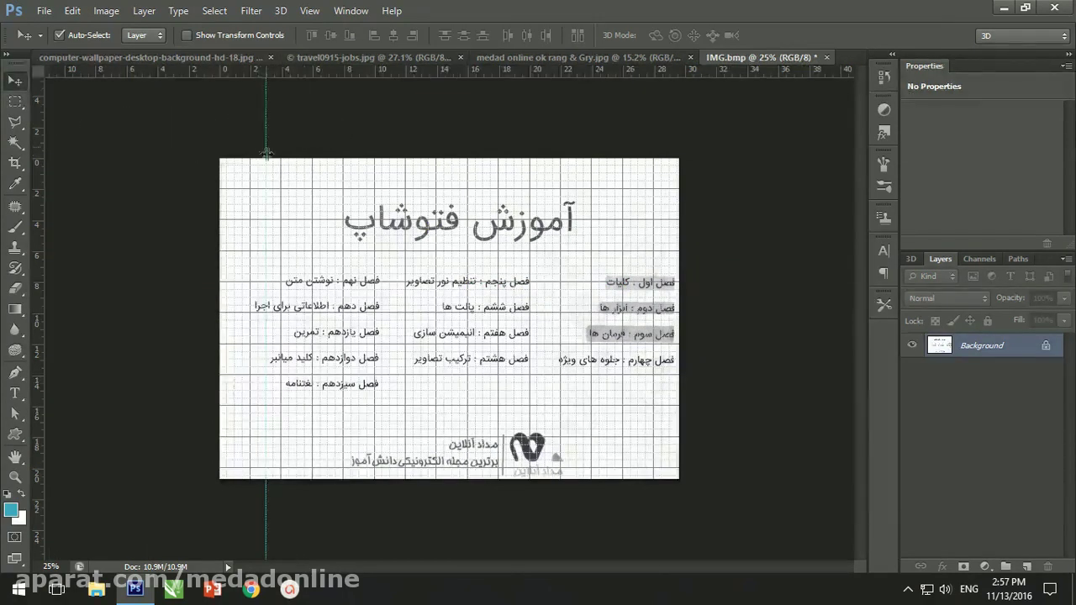
pyautogui.doubleClick(266, 143)
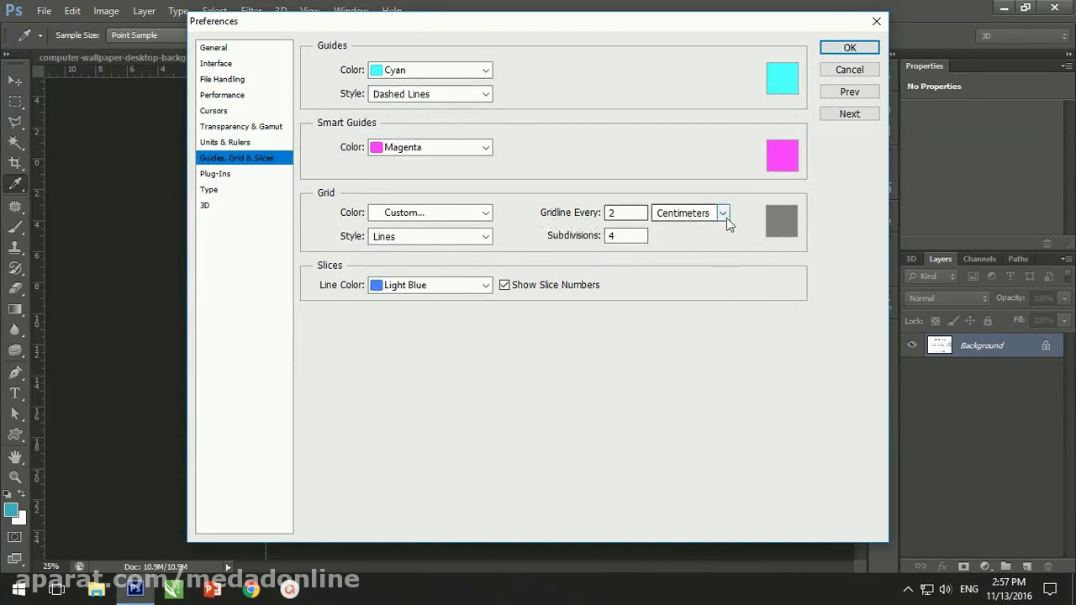
# Step: Set the grid colour to red and guides to solid lines, then apply the preferences
pyautogui.click(775, 222)
pyautogui.moveTo(721, 250); pyautogui.dragTo(835, 136)
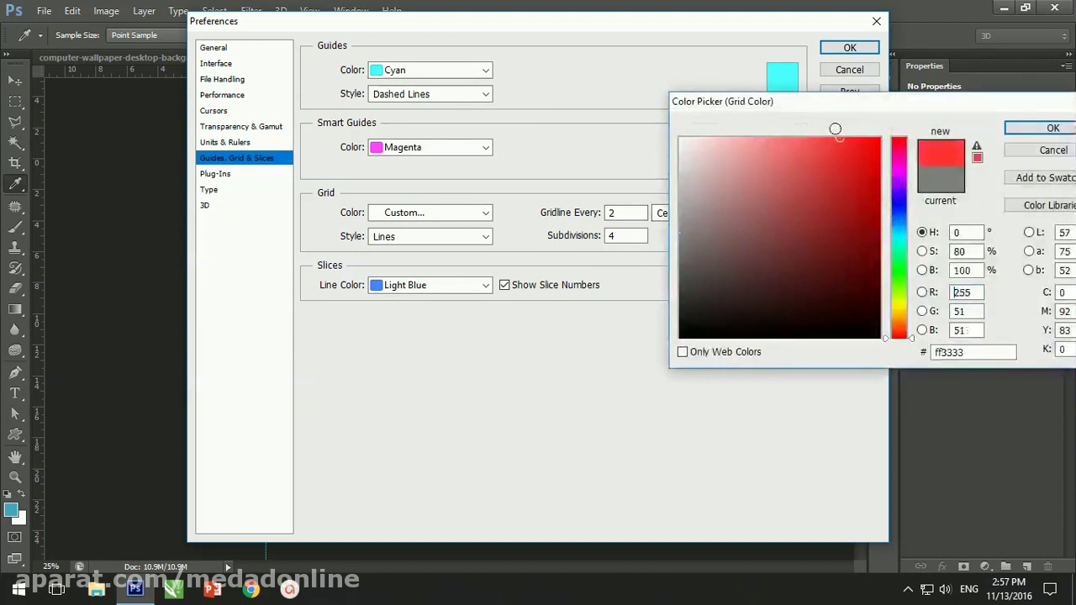
pyautogui.click(1043, 128)
pyautogui.click(423, 237)
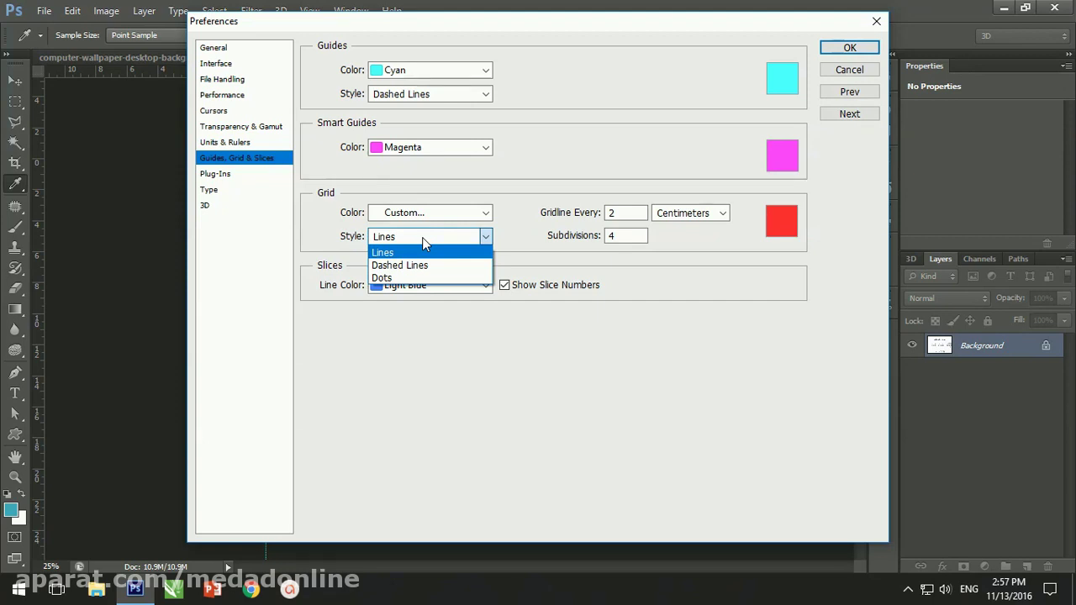
pyautogui.click(422, 237)
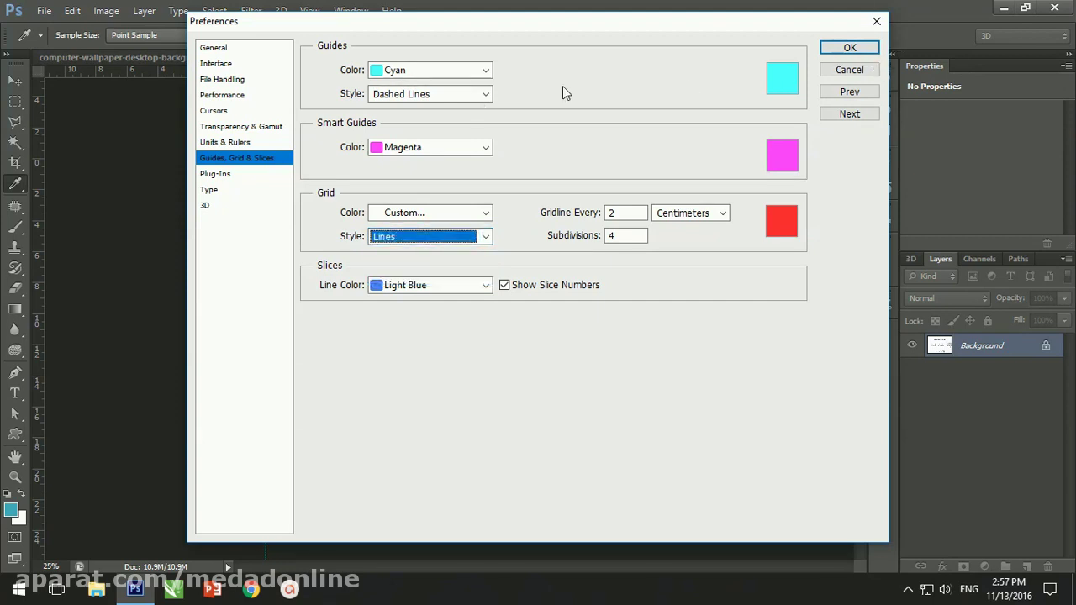
pyautogui.click(485, 94)
pyautogui.click(849, 48)
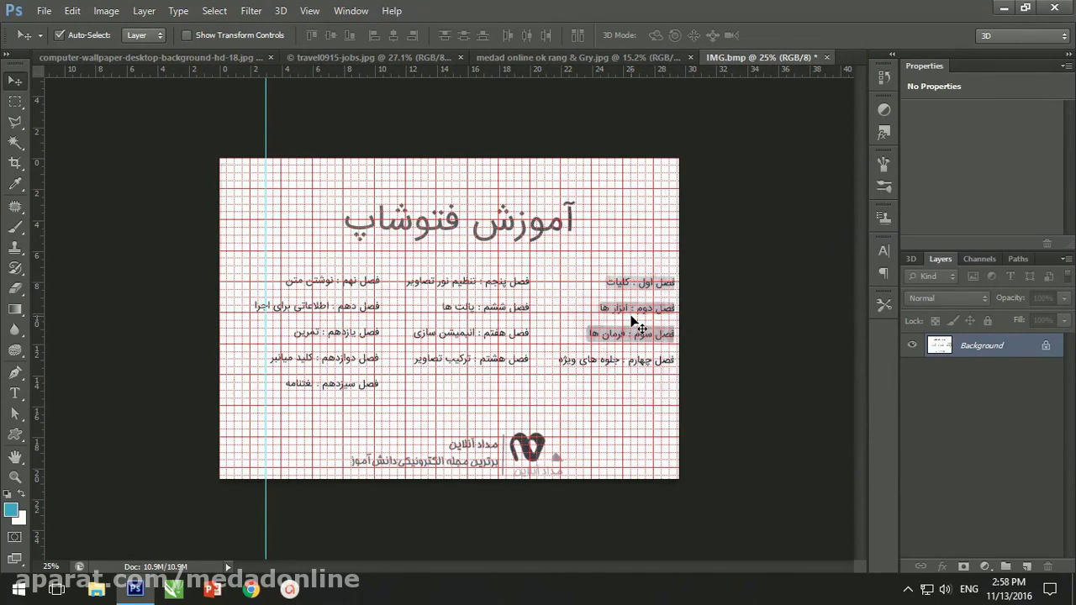
# Step: Change the grid colour to light grey and return to the travel0915-jobs.jpg image
pyautogui.hotkey('ctrl', 'h')
pyautogui.hotkey('ctrl', 'h')
pyautogui.doubleClick(266, 122)
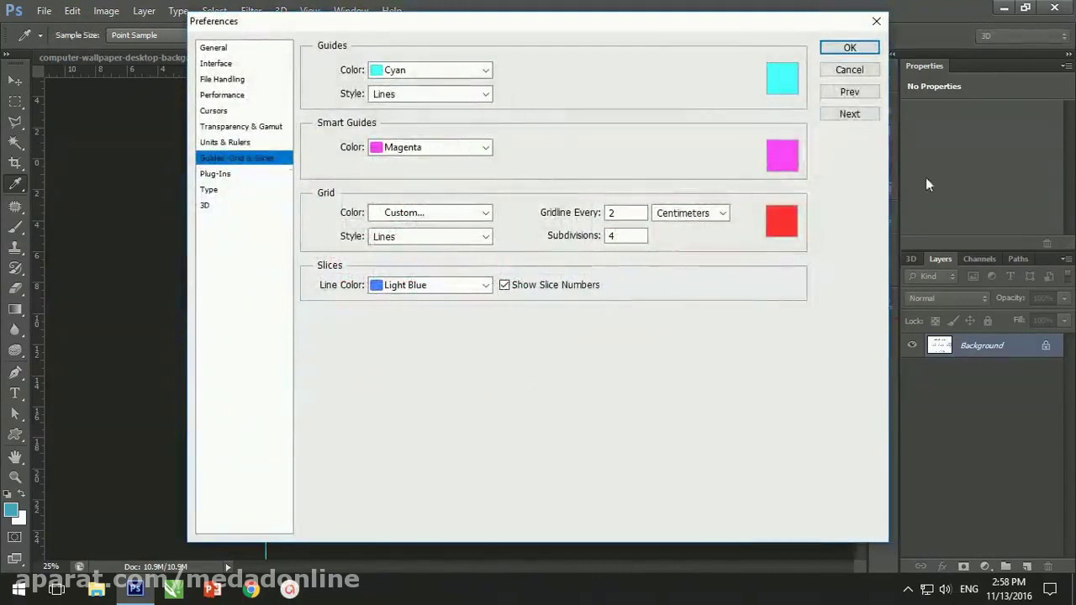
pyautogui.click(766, 229)
pyautogui.moveTo(748, 168); pyautogui.dragTo(665, 196)
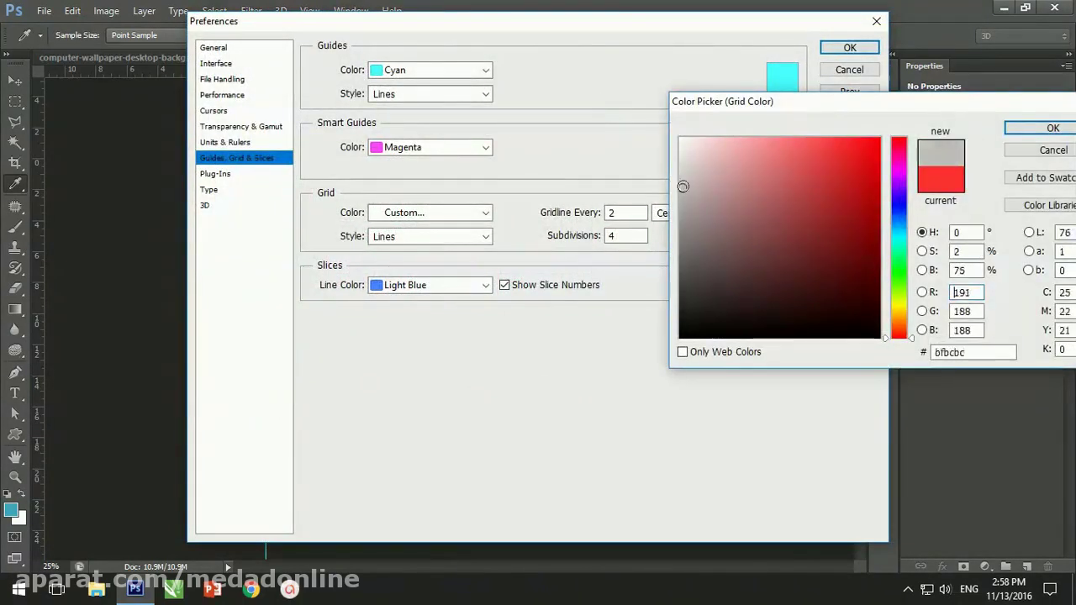
pyautogui.click(1023, 133)
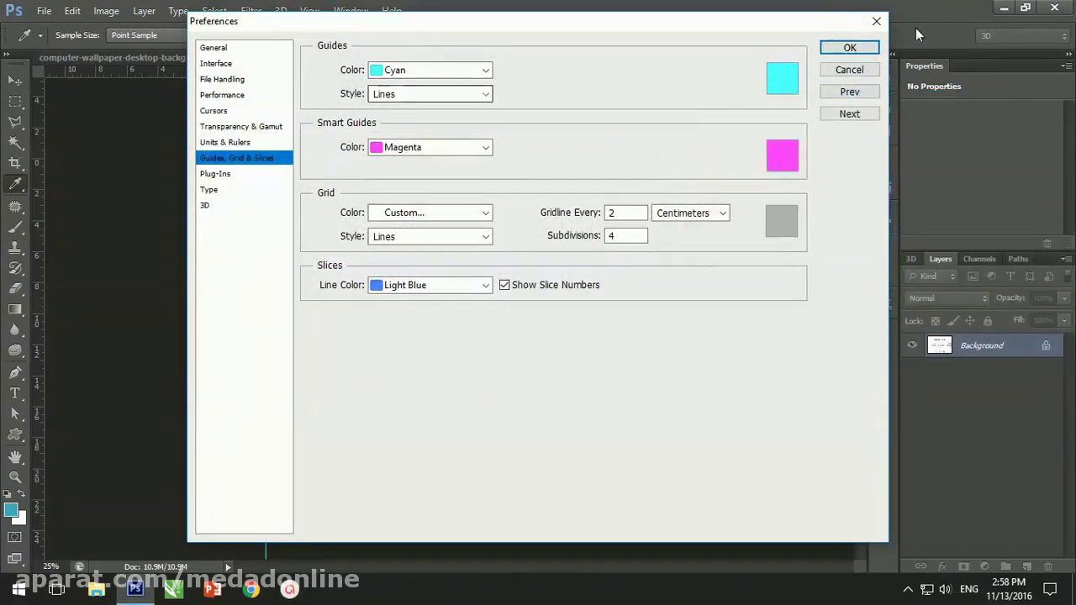
pyautogui.click(850, 48)
pyautogui.press('v')
pyautogui.click(429, 58)
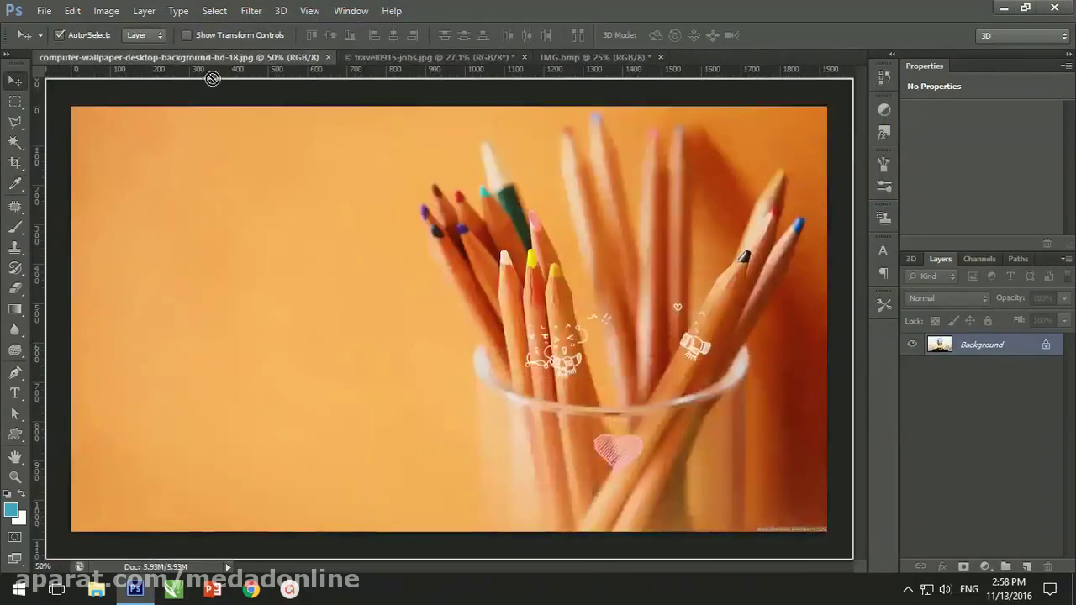
# Step: Drag the city image into the pencils wallpaper, shrinking it to about 63% and moving it up
pyautogui.moveTo(185, 45); pyautogui.dragTo(514, 370)
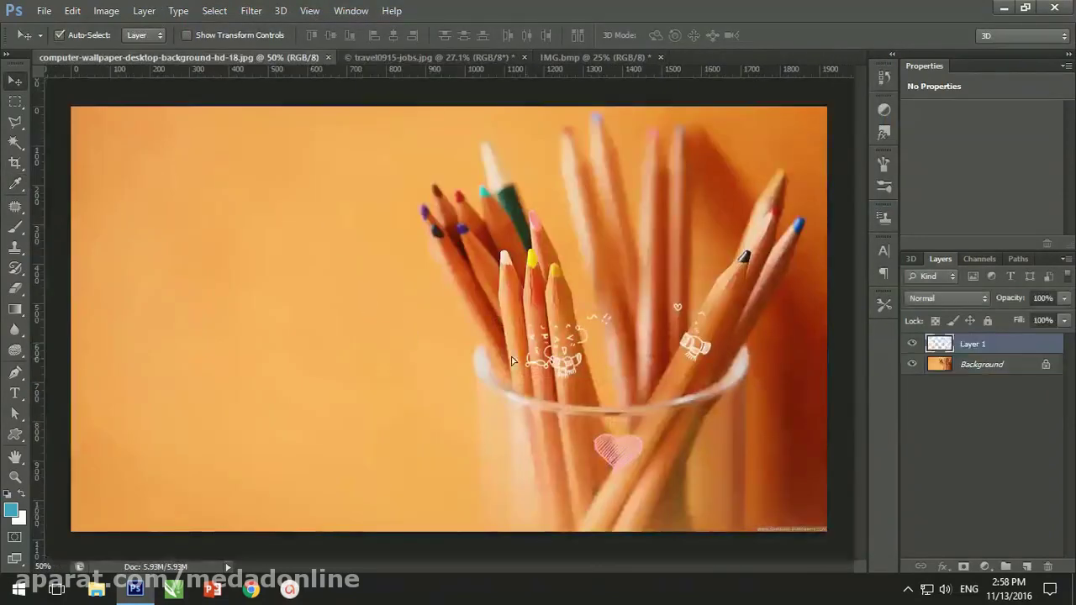
pyautogui.moveTo(436, 368); pyautogui.dragTo(452, 241)
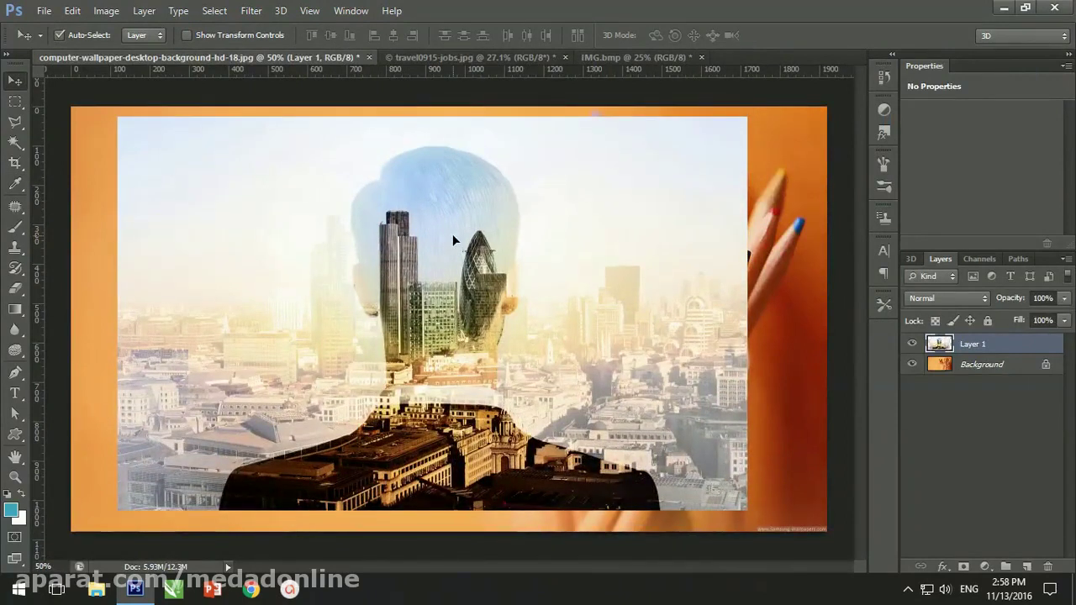
pyautogui.hotkey('ctrl', 't')
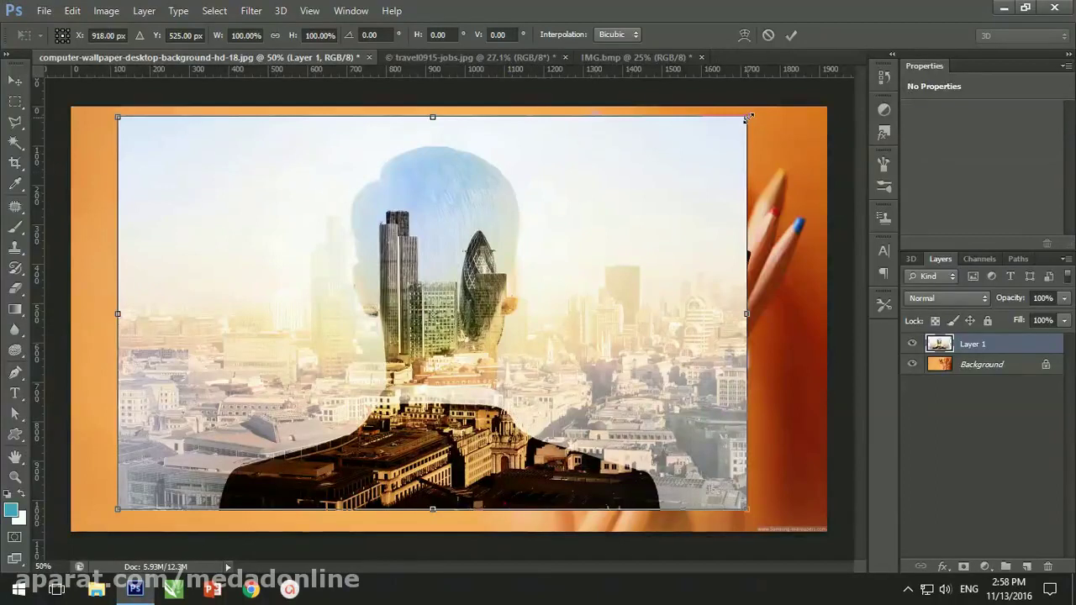
pyautogui.moveTo(749, 114)
pyautogui.mouseDown()
pyautogui.moveTo(499, 238)
pyautogui.moveTo(484, 283)
pyautogui.mouseUp()
pyautogui.moveTo(353, 361)
pyautogui.mouseDown()
pyautogui.moveTo(348, 246)
pyautogui.moveTo(327, 244)
pyautogui.mouseUp()
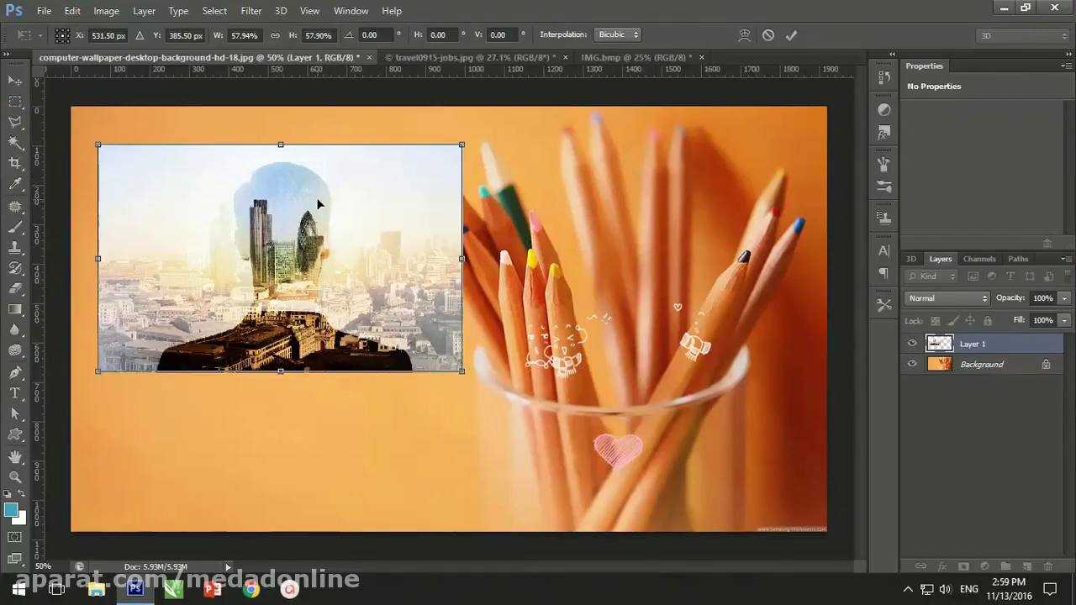
pyautogui.press('Return')
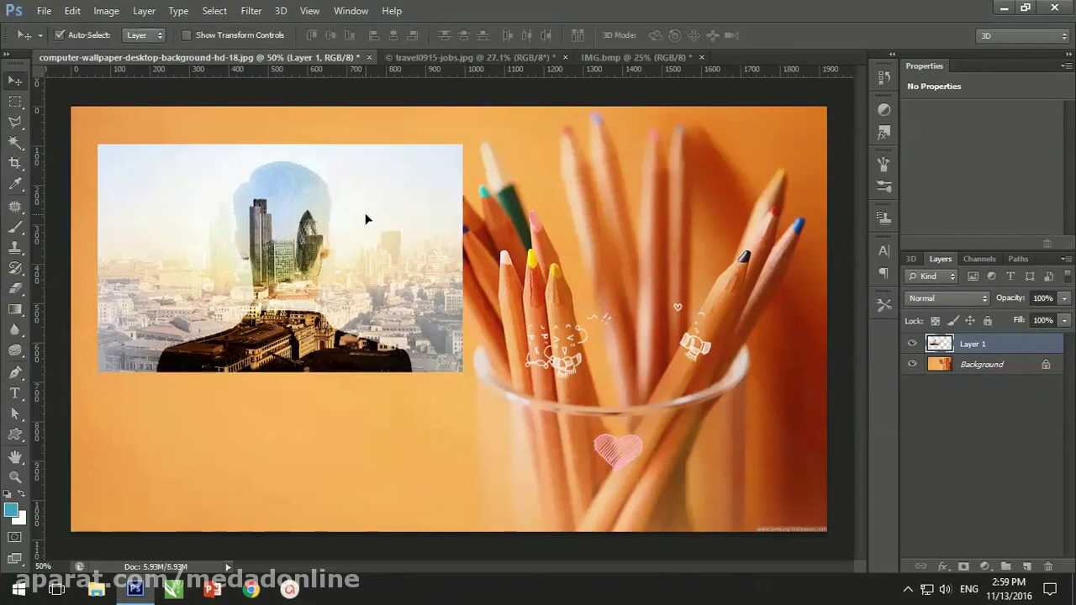
# Step: Enlarge the city photo layer to about 109% with Free Transform
pyautogui.hotkey('ctrl', 't')
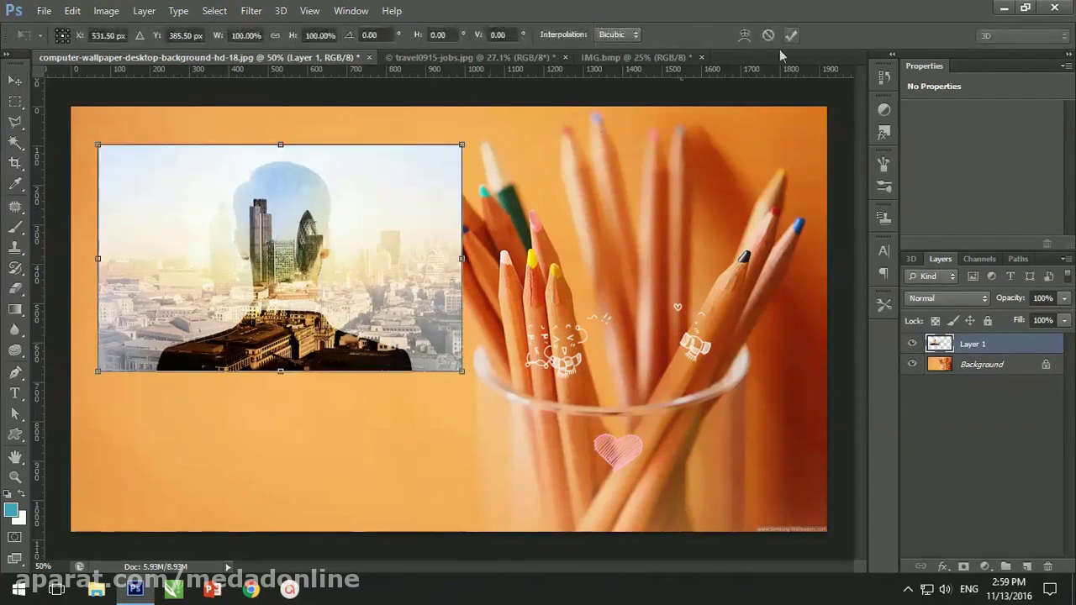
pyautogui.click(791, 35)
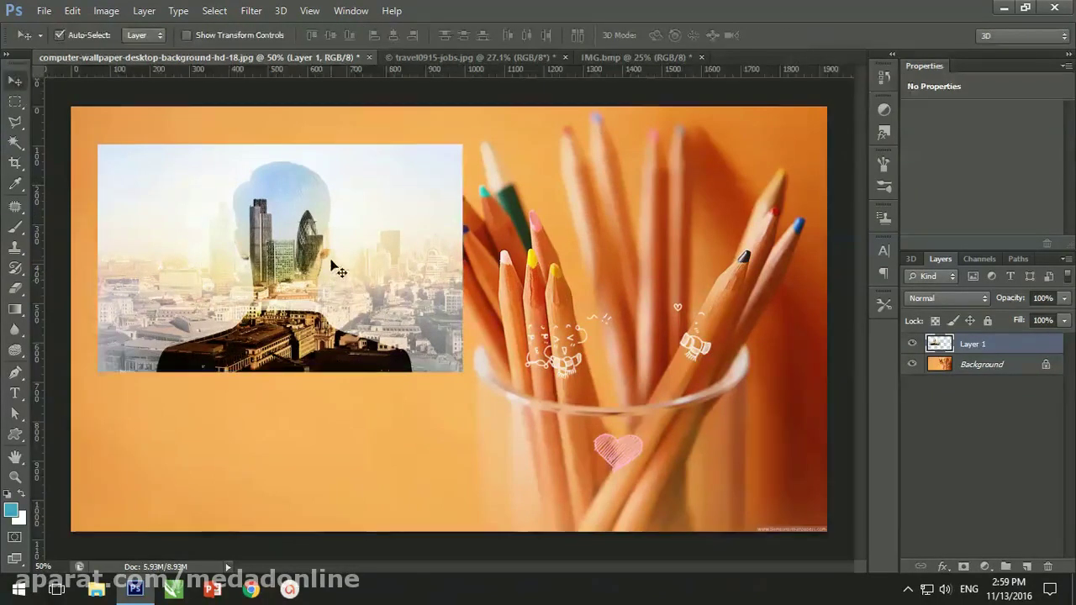
pyautogui.hotkey('ctrl', 't')
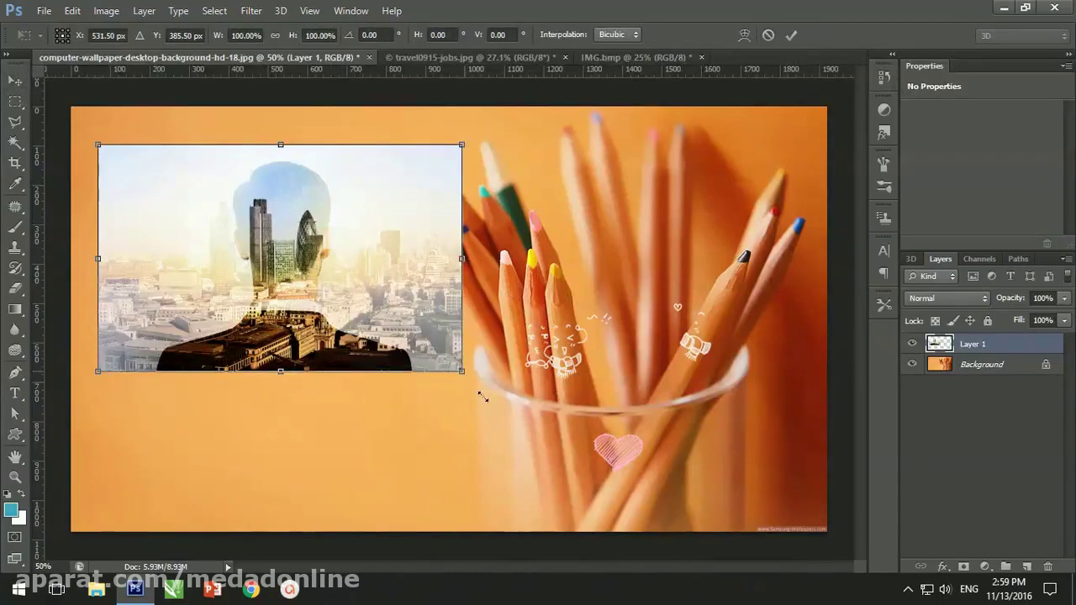
pyautogui.moveTo(484, 397); pyautogui.dragTo(505, 403)
pyautogui.press('Return')
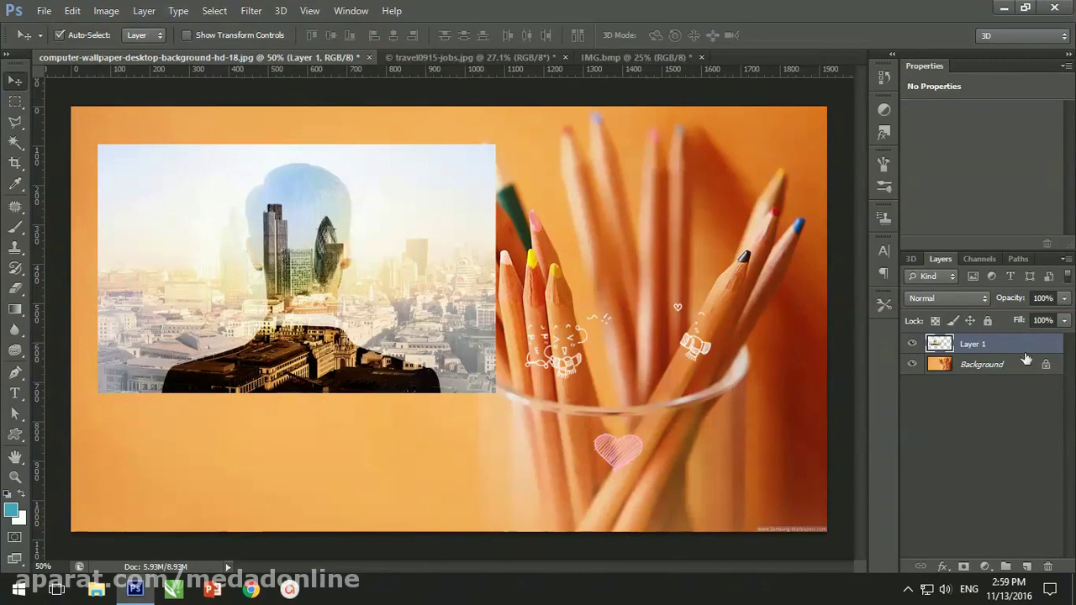
# Step: Enlarge the city photo to about 109% with Edit > Transform > Scale
pyautogui.click(72, 11)
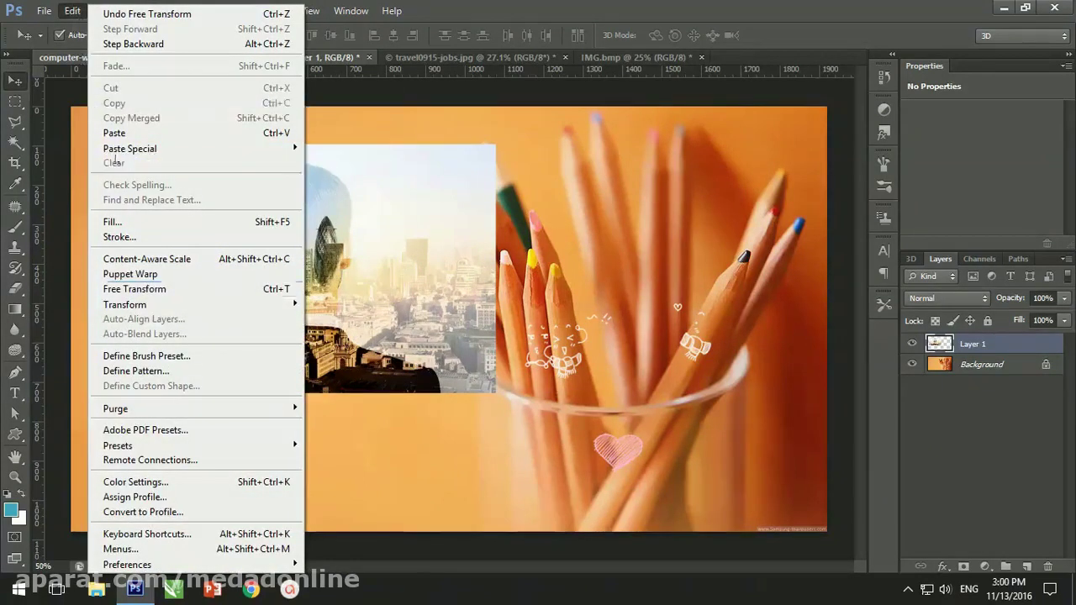
pyautogui.moveTo(125, 304)
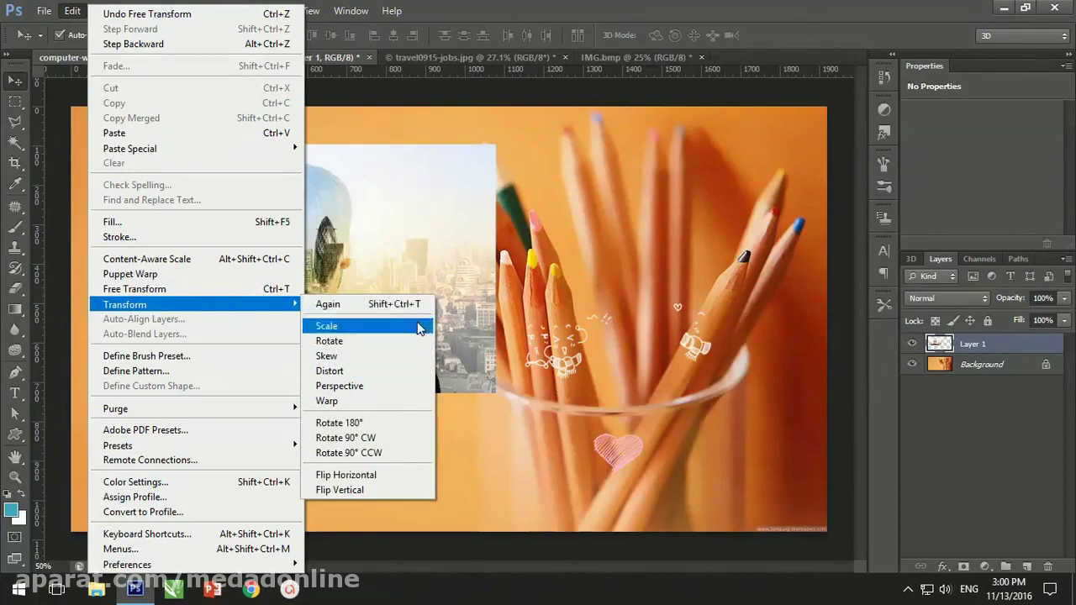
pyautogui.click(411, 347)
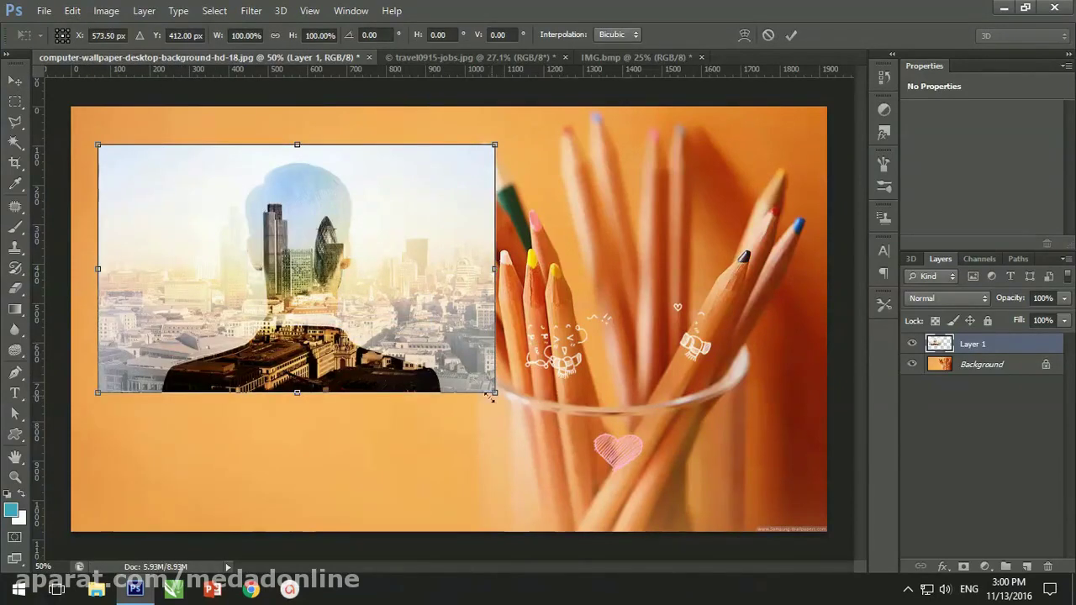
pyautogui.moveTo(490, 398); pyautogui.dragTo(527, 416)
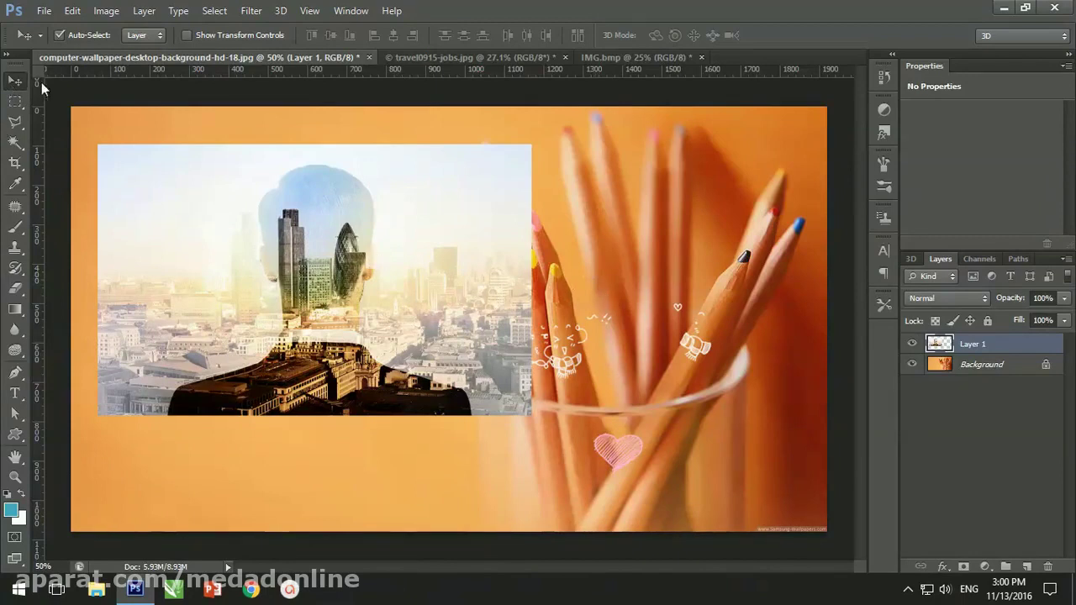
# Step: Turn on Show Transform Controls and shrink the city photo to about 94%
pyautogui.click(188, 35)
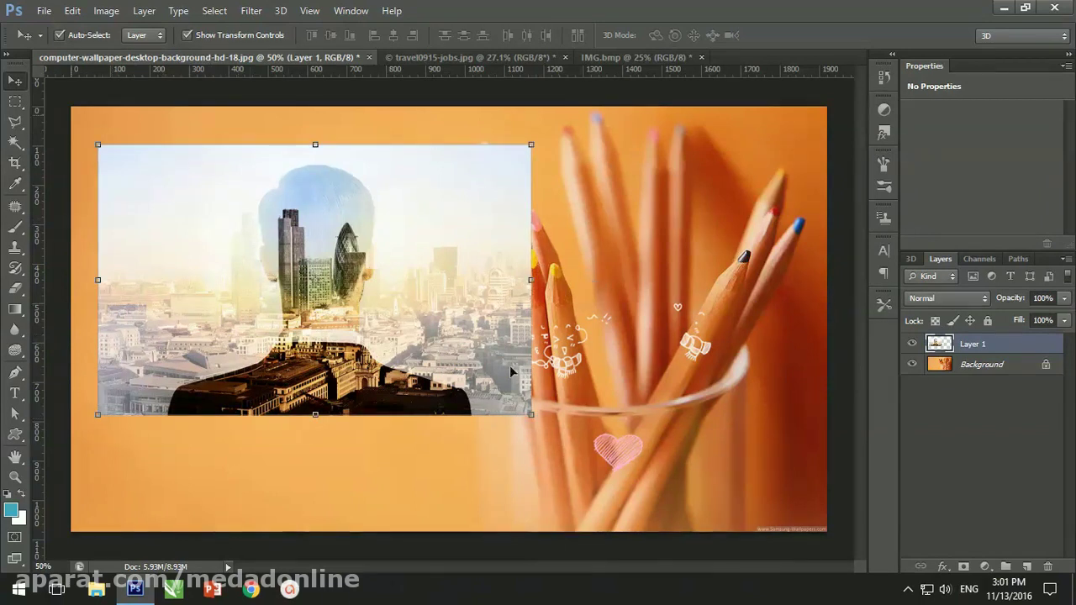
pyautogui.click(532, 415)
pyautogui.moveTo(535, 416); pyautogui.dragTo(508, 401)
pyautogui.press('Return')
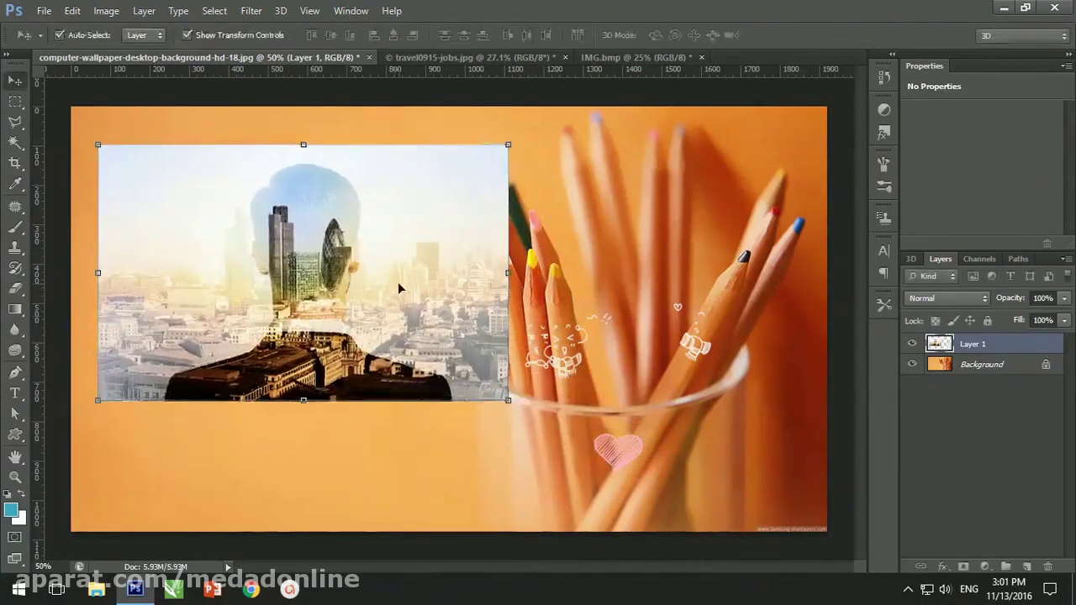
# Step: Turn off Show Transform Controls, rotate the city photo 90°, and nudge it right and down
pyautogui.click(199, 38)
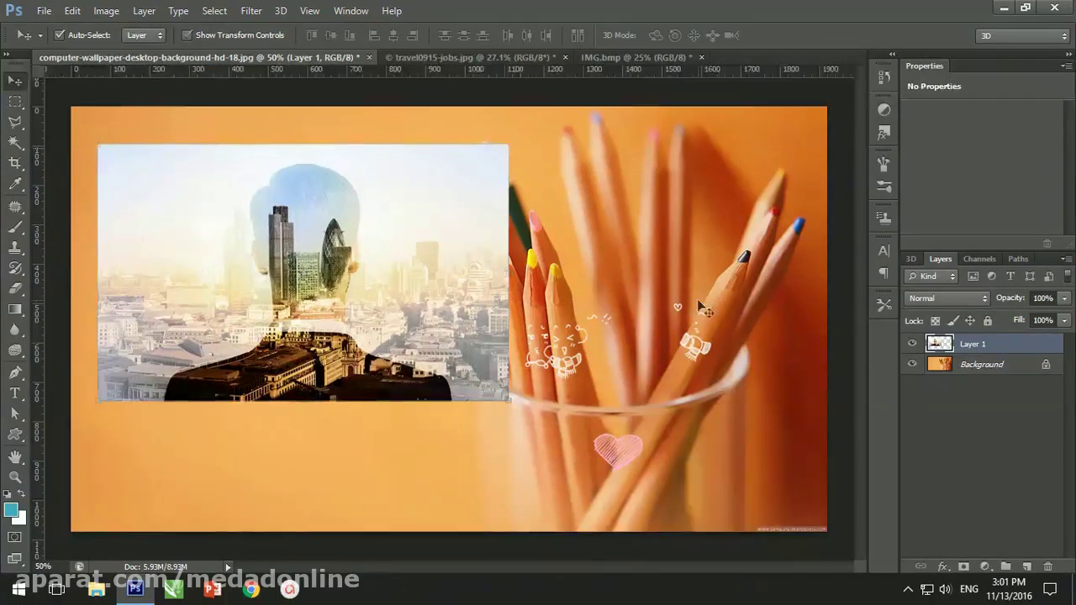
pyautogui.hotkey('ctrl', 't')
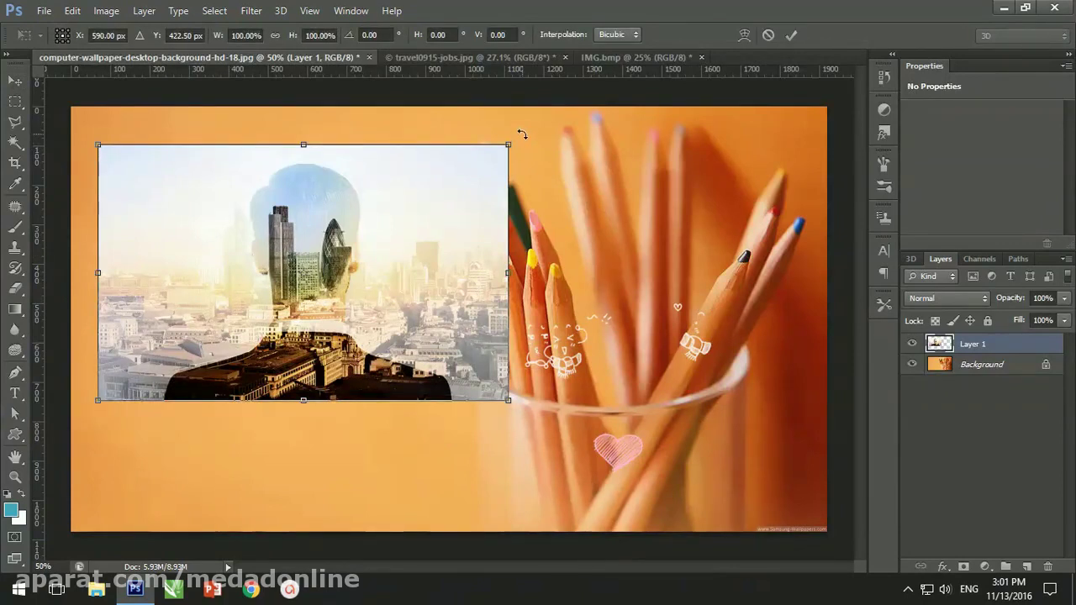
pyautogui.moveTo(521, 135)
pyautogui.mouseDown()
pyautogui.moveTo(516, 319)
pyautogui.moveTo(566, 248)
pyautogui.moveTo(526, 447)
pyautogui.moveTo(473, 507)
pyautogui.moveTo(418, 442)
pyautogui.mouseUp()
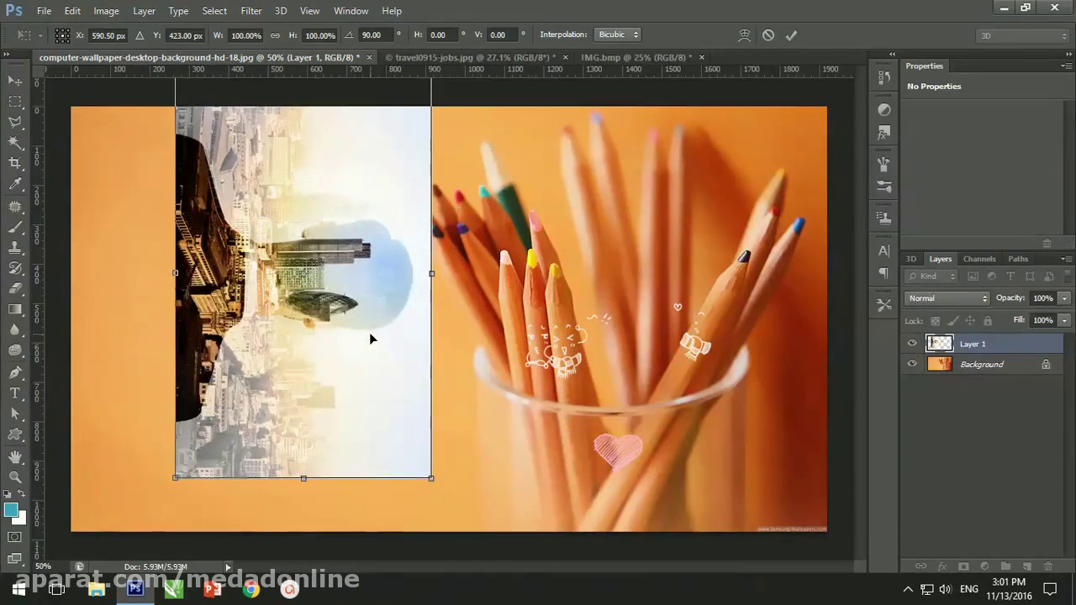
pyautogui.press('Return')
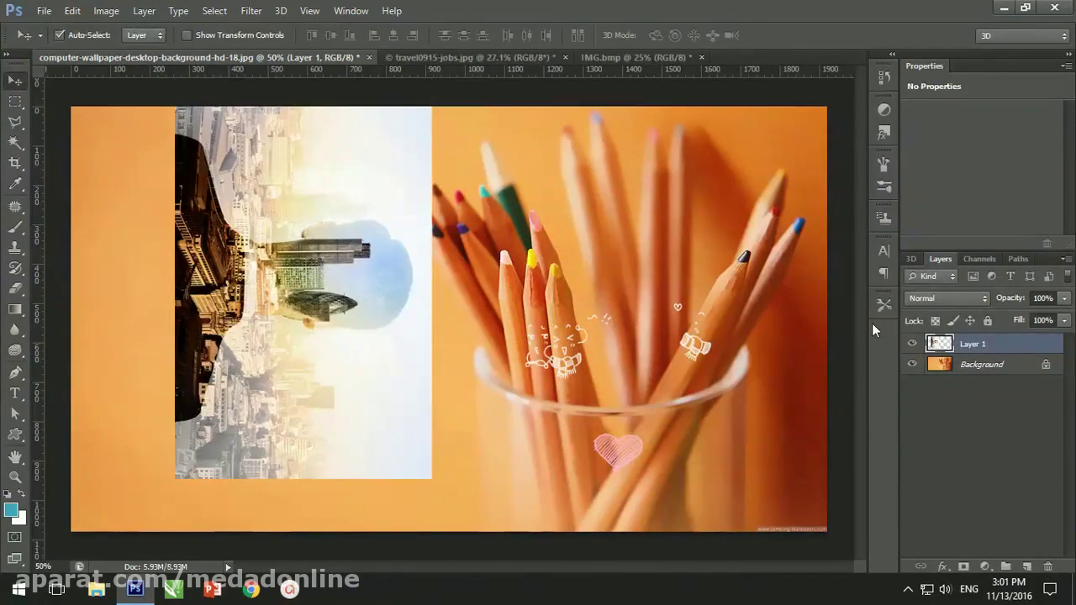
pyautogui.moveTo(323, 277); pyautogui.dragTo(364, 315)
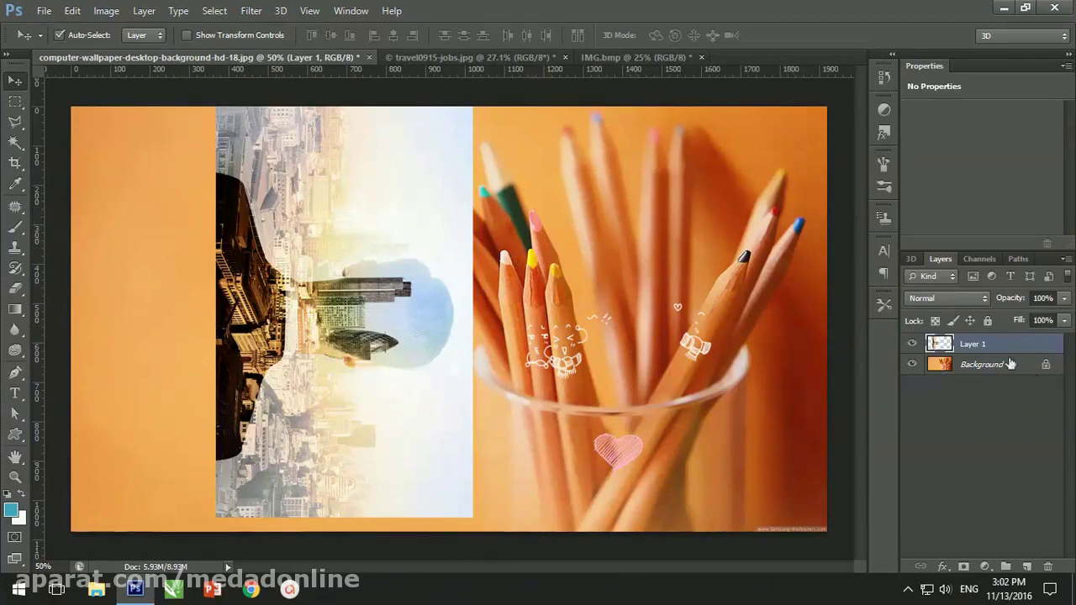
# Step: Delete the city photo layer and experiment with the locked pencils Background layer
pyautogui.press('Delete')
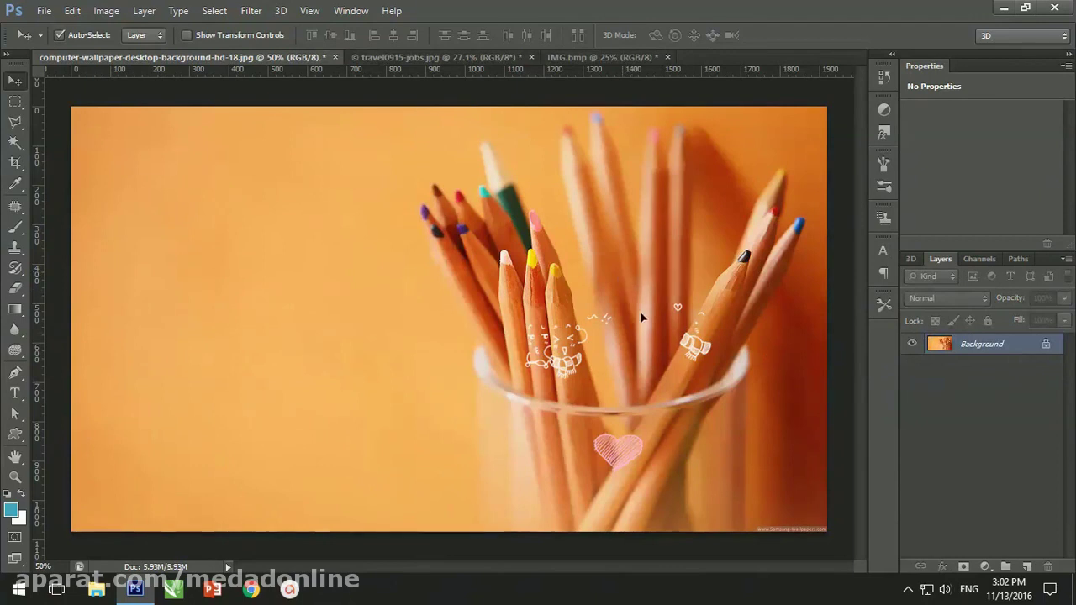
pyautogui.click(640, 311)
pyautogui.click(531, 232)
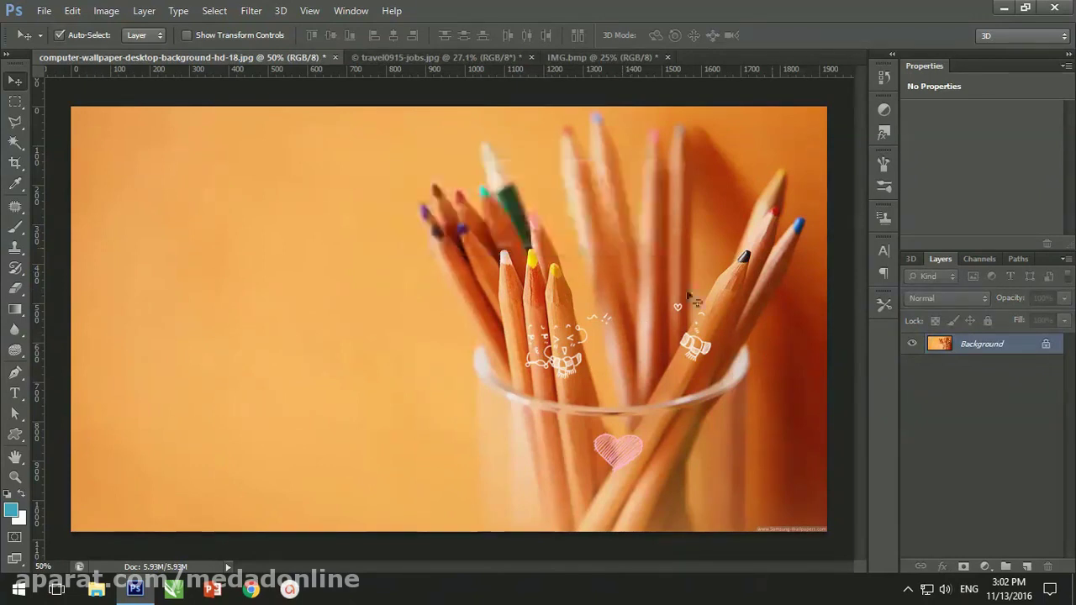
pyautogui.moveTo(1023, 340)
pyautogui.mouseDown()
pyautogui.moveTo(1038, 506)
pyautogui.moveTo(1028, 567)
pyautogui.mouseUp()
pyautogui.moveTo(1020, 346); pyautogui.dragTo(1048, 567)
# Step: Convert the Background to Layer 0 and shrink it to about 85%
pyautogui.doubleClick(1016, 347)
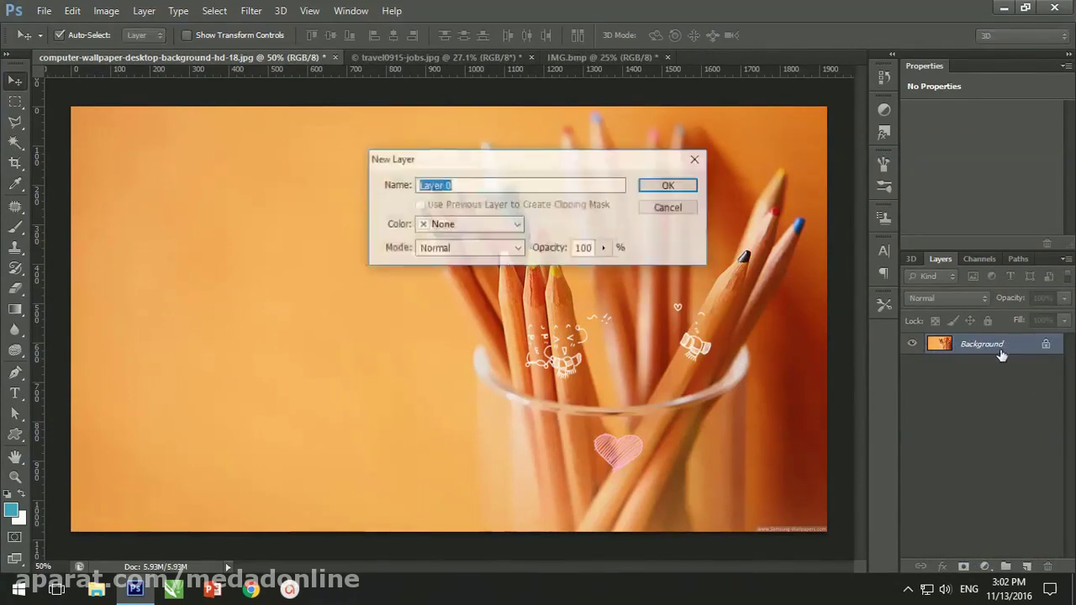
pyautogui.click(669, 185)
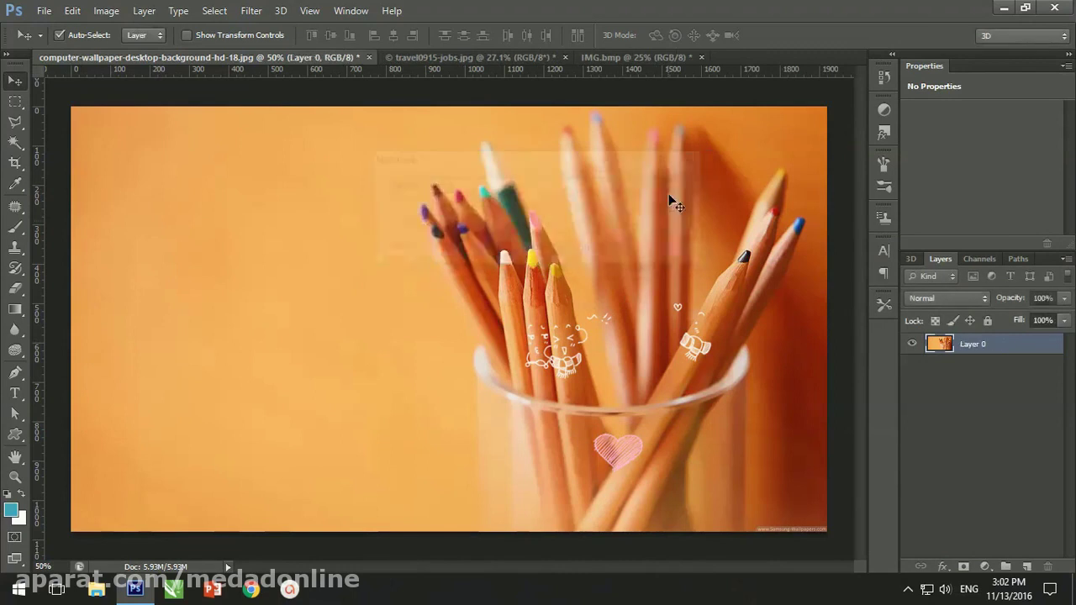
pyautogui.hotkey('ctrl', 't')
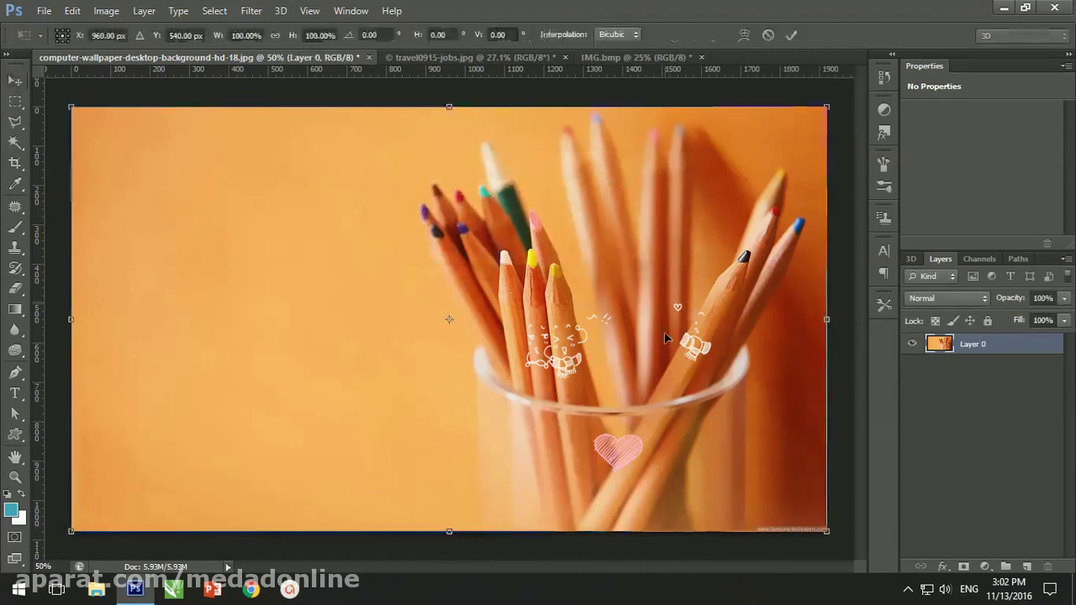
pyautogui.moveTo(827, 107); pyautogui.dragTo(616, 236)
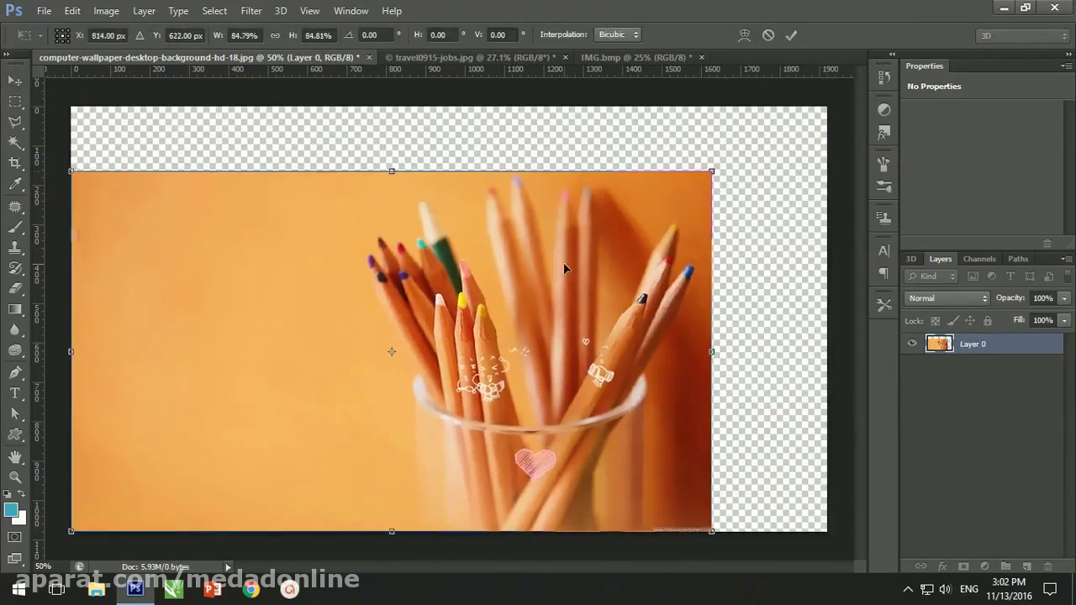
pyautogui.press('Return')
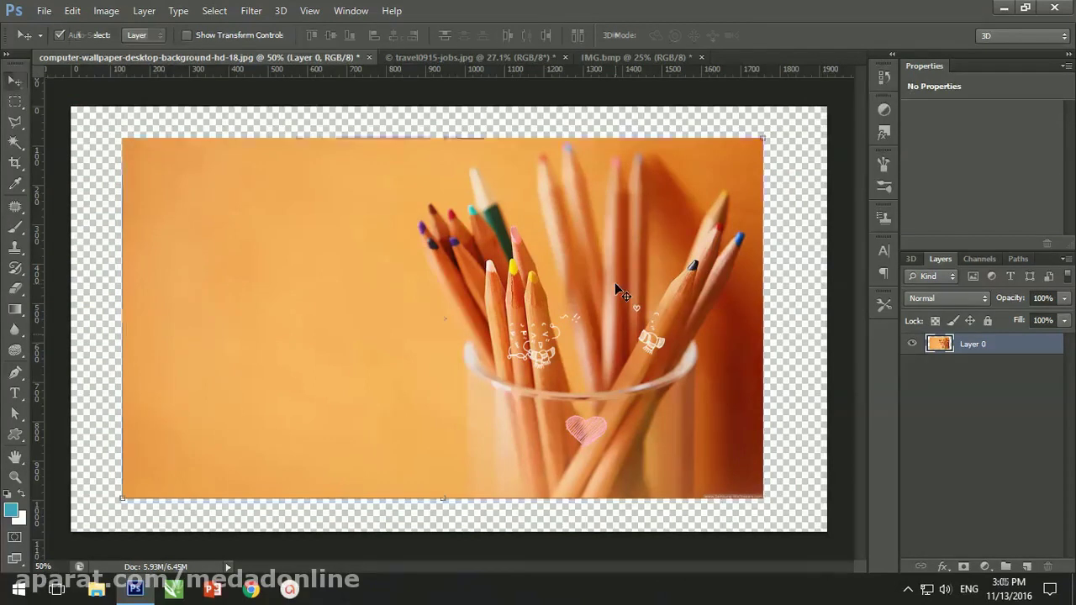
pyautogui.hotkey('ctrl', 't')
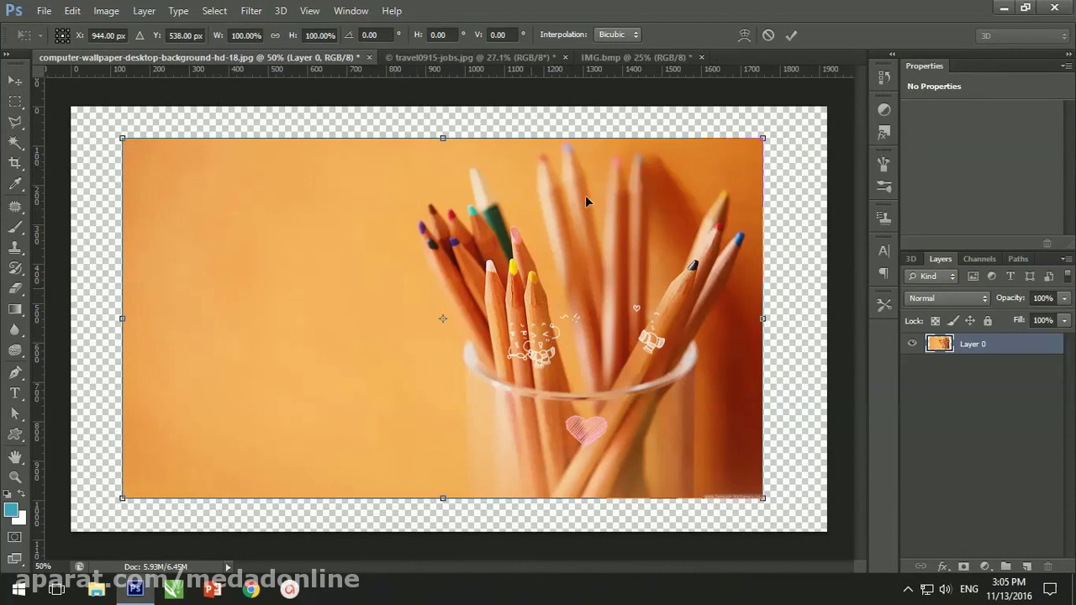
# Step: Skew the pencils layer's top edge and left side, then commit the skew
pyautogui.rightClick(457, 266)
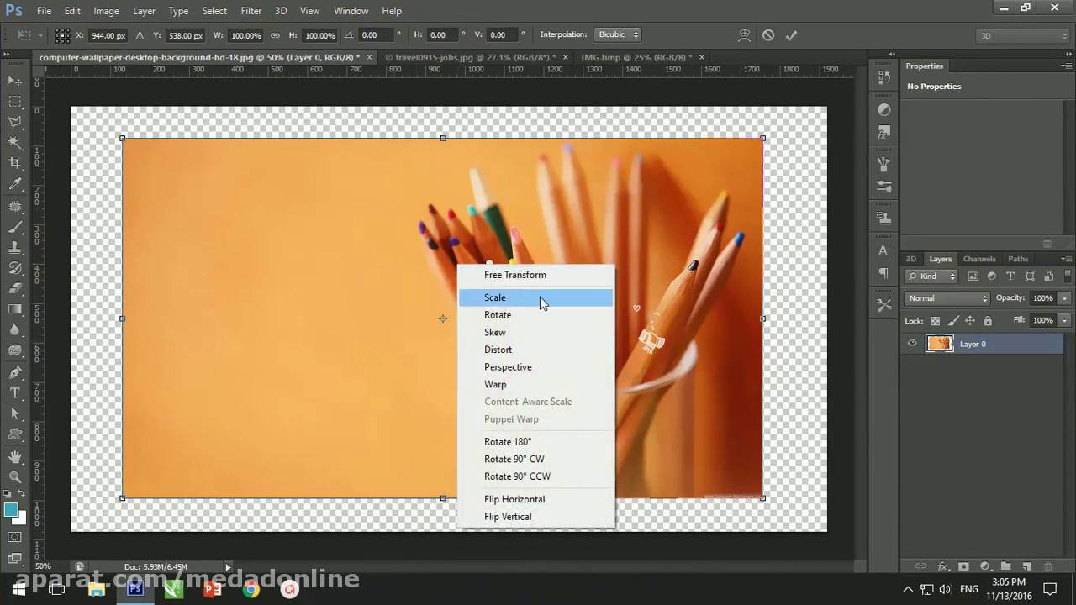
pyautogui.click(541, 340)
pyautogui.moveTo(763, 141)
pyautogui.mouseDown()
pyautogui.moveTo(753, 144)
pyautogui.moveTo(803, 182)
pyautogui.mouseUp()
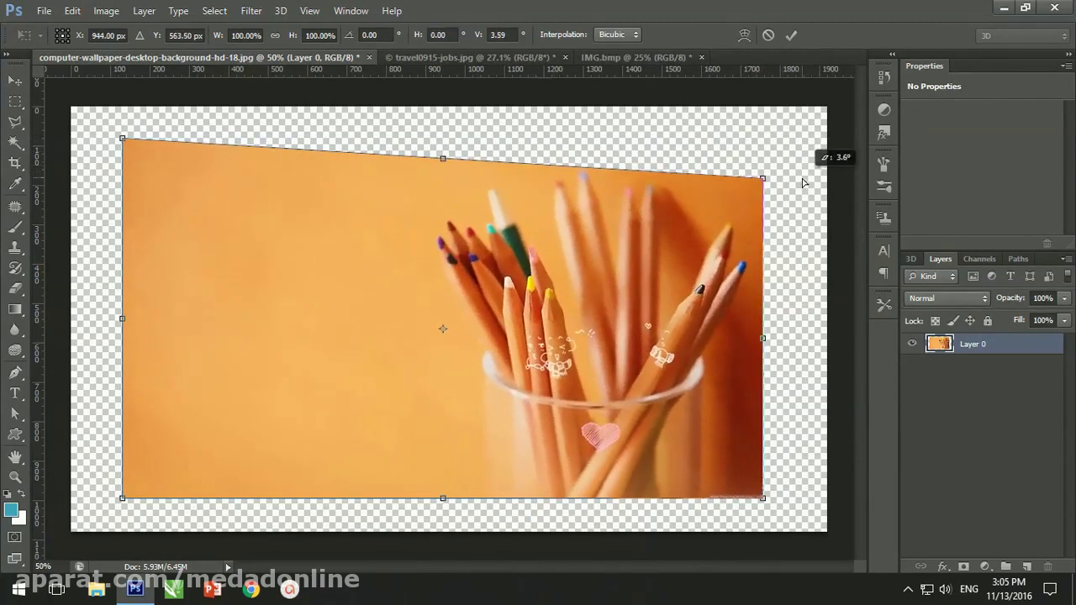
pyautogui.moveTo(123, 140); pyautogui.dragTo(125, 185)
pyautogui.moveTo(125, 341)
pyautogui.mouseDown()
pyautogui.moveTo(187, 362)
pyautogui.moveTo(187, 290)
pyautogui.mouseUp()
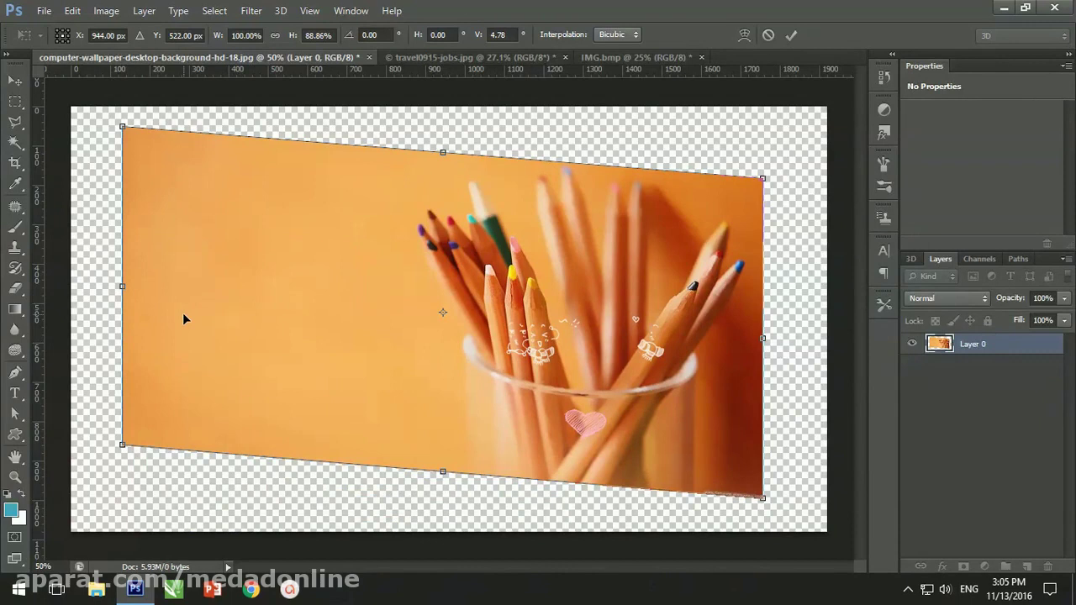
pyautogui.press('Return')
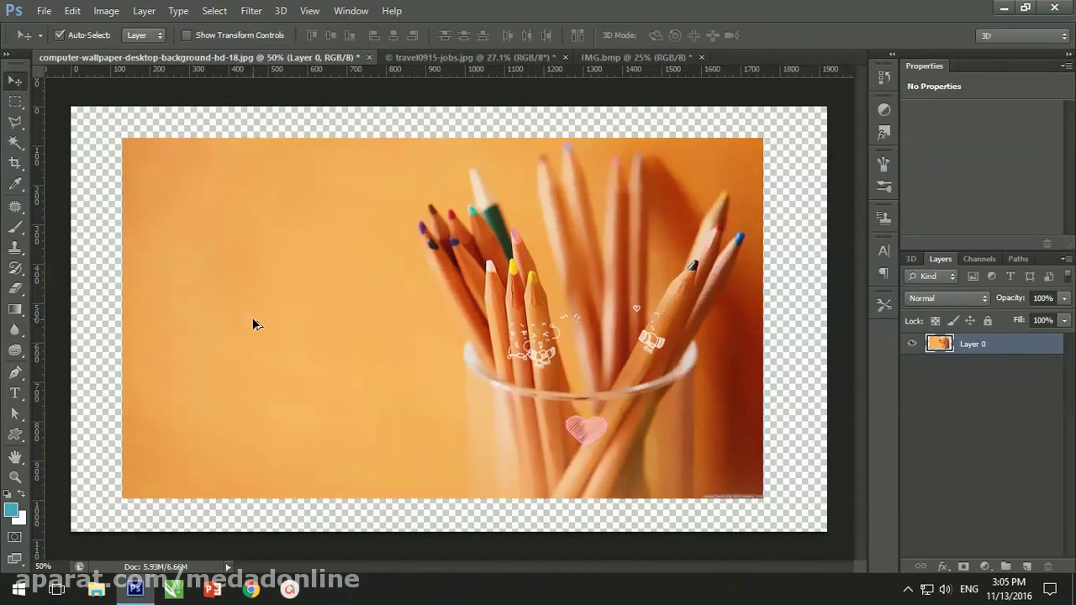
# Step: Distort Layer 0 by pulling the top-right, bottom-left and bottom-right corners inward, then cancel with Esc
pyautogui.hotkey('ctrl', 't')
pyautogui.rightClick(344, 296)
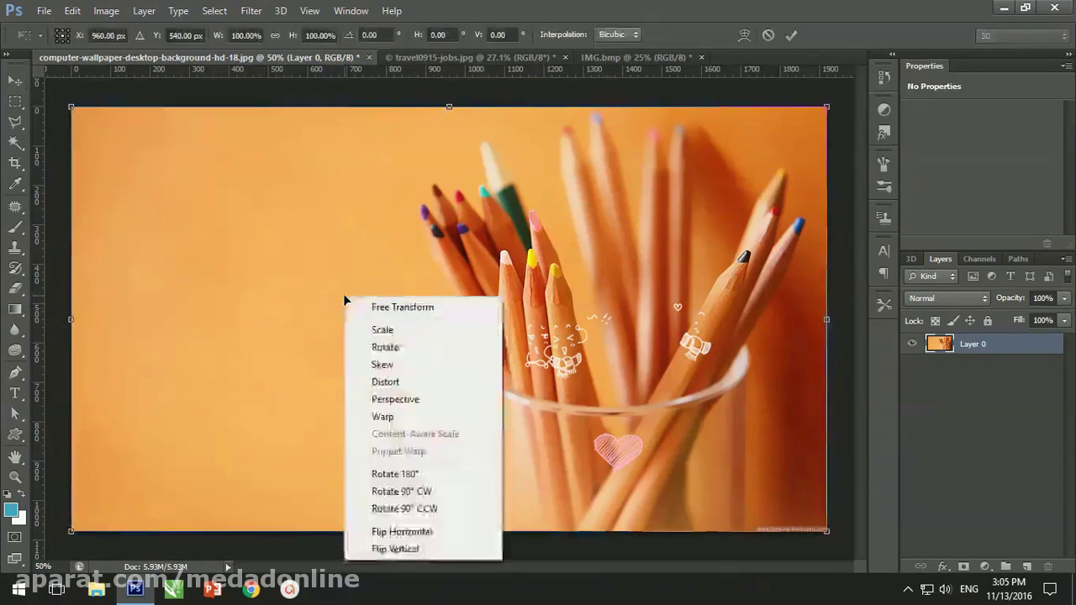
pyautogui.click(394, 380)
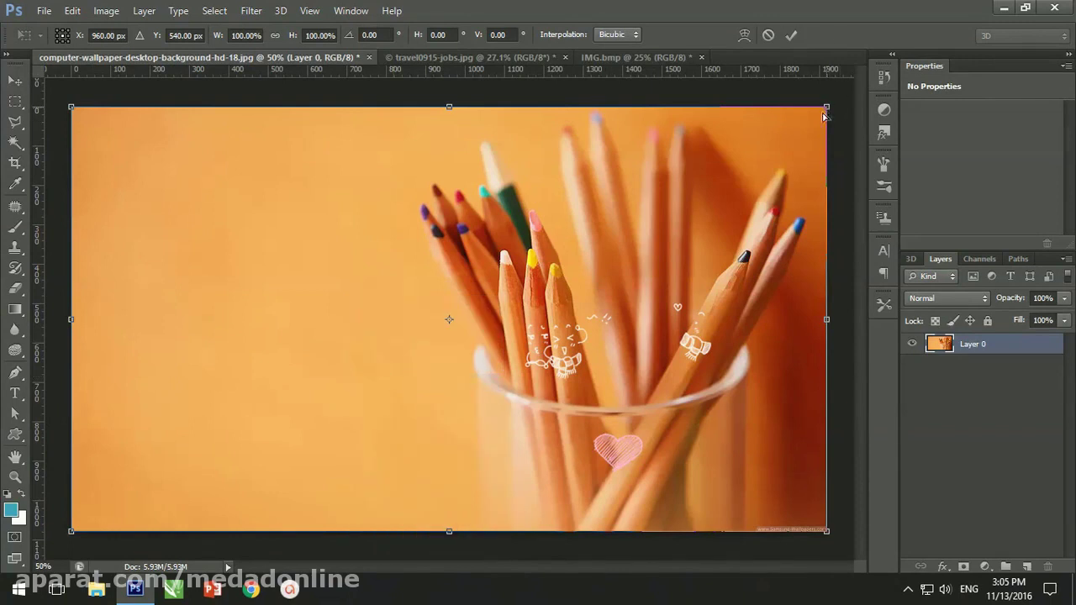
pyautogui.moveTo(827, 107); pyautogui.dragTo(780, 145)
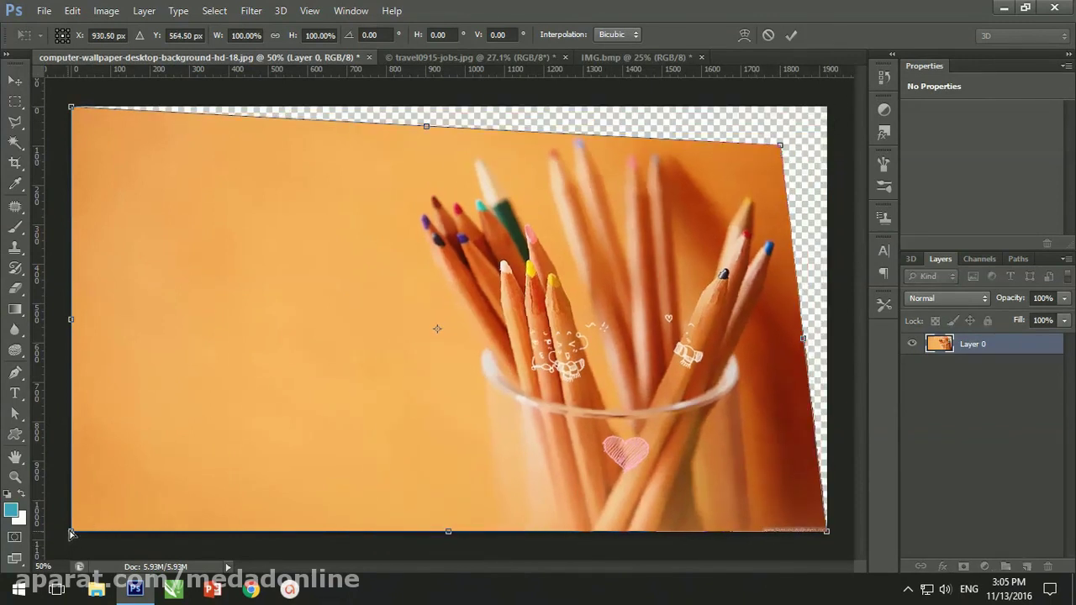
pyautogui.moveTo(71, 532); pyautogui.dragTo(125, 484)
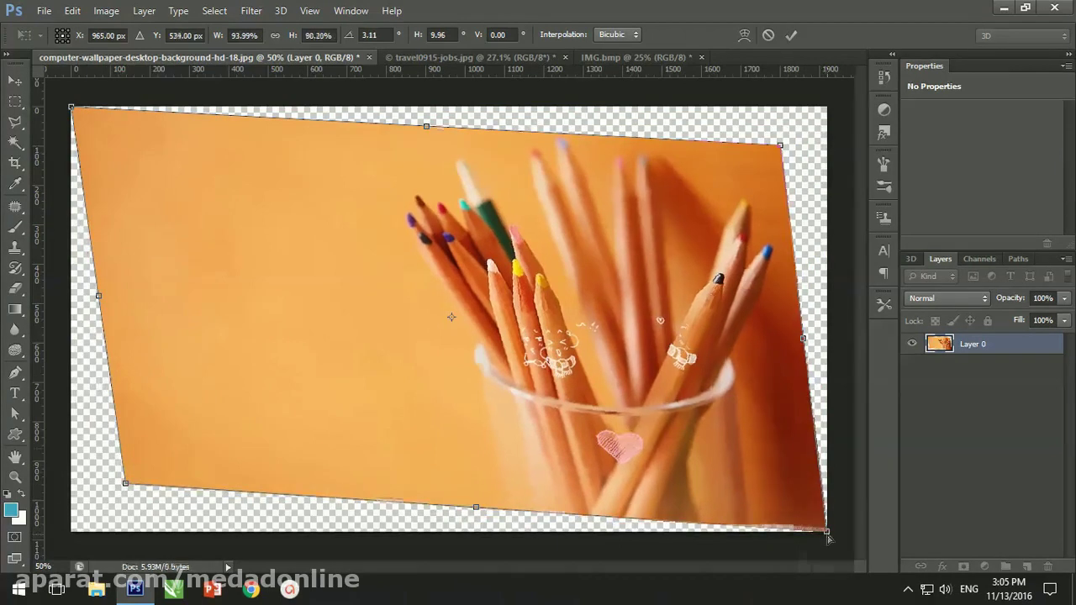
pyautogui.moveTo(826, 533); pyautogui.dragTo(809, 499)
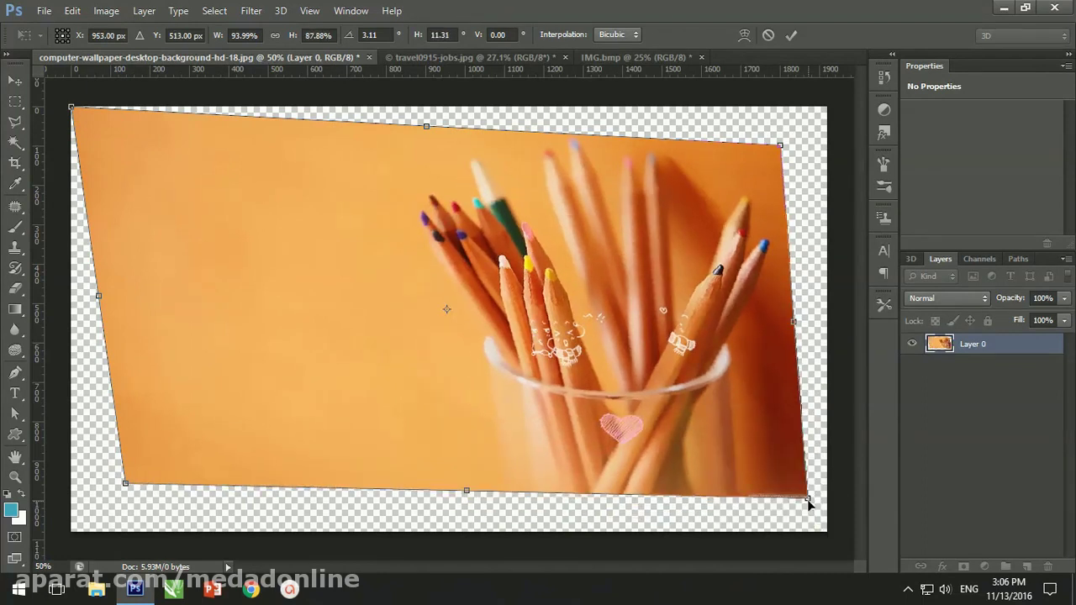
pyautogui.press('Escape')
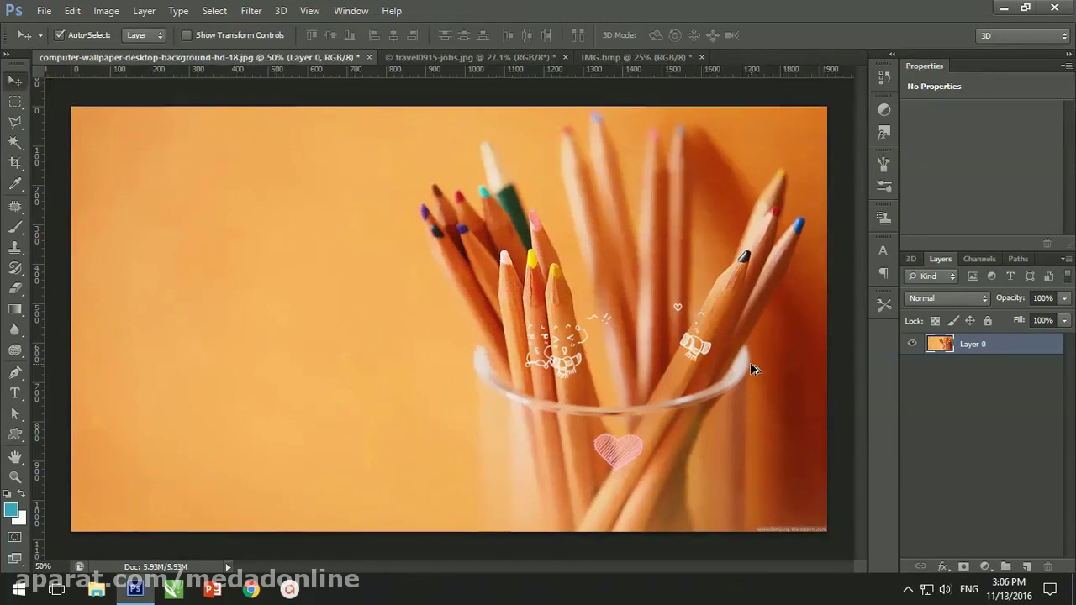
# Step: Apply a Perspective taper by pulling the top corners inward, commit, then undo it
pyautogui.hotkey('ctrl', 't')
pyautogui.rightClick(660, 314)
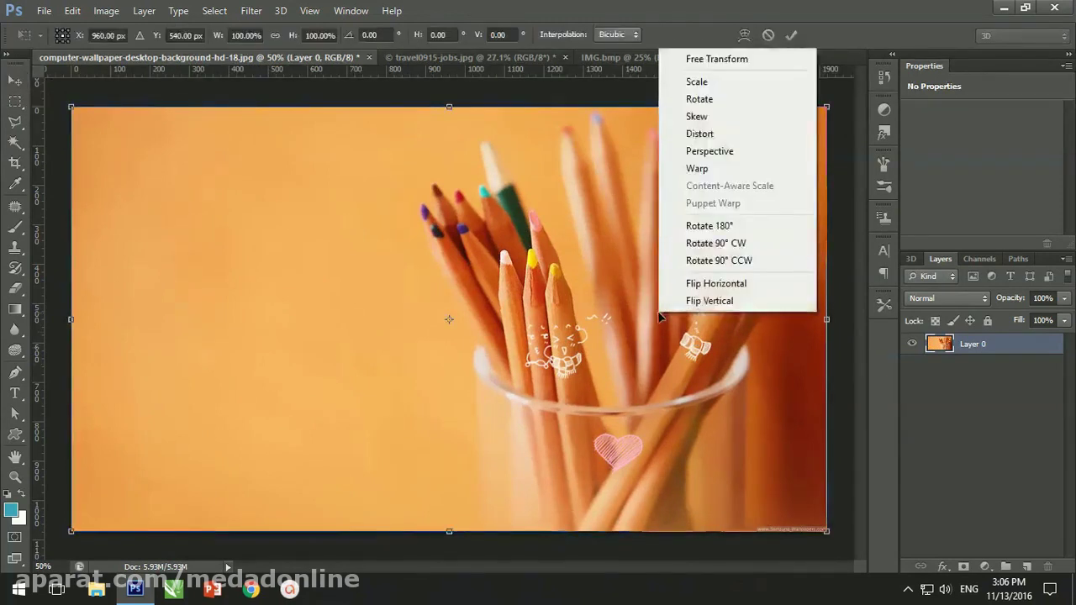
pyautogui.click(706, 151)
pyautogui.moveTo(827, 108); pyautogui.dragTo(790, 124)
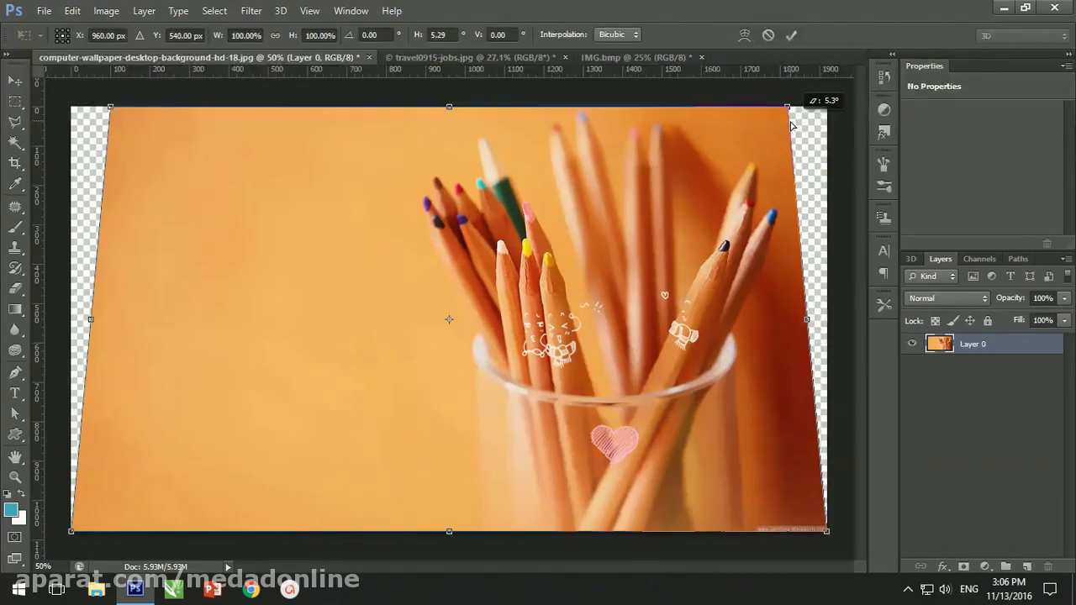
pyautogui.moveTo(790, 124); pyautogui.dragTo(766, 144)
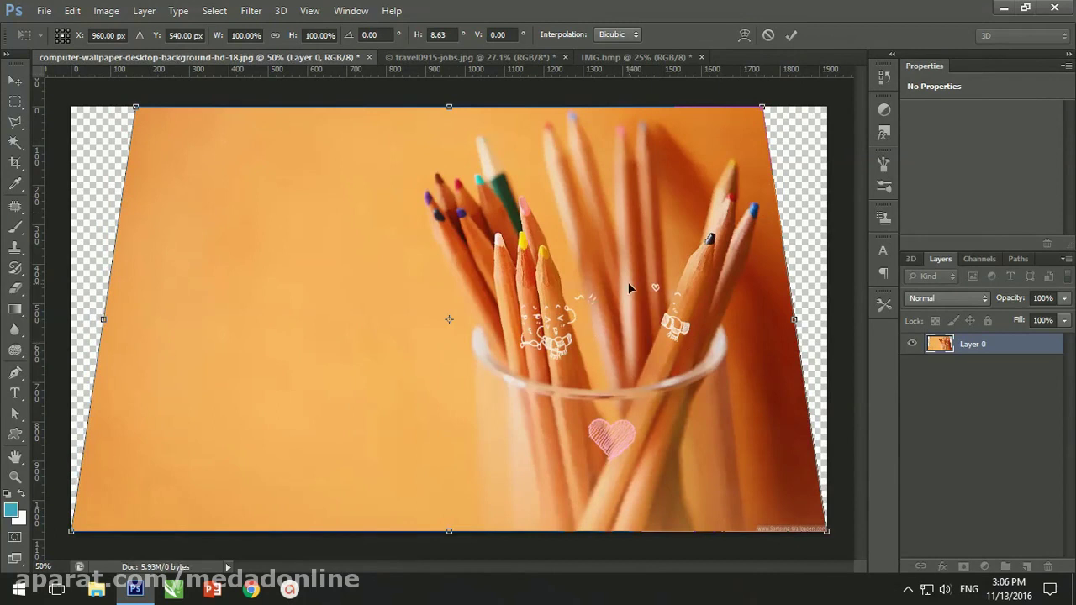
pyautogui.press('Return')
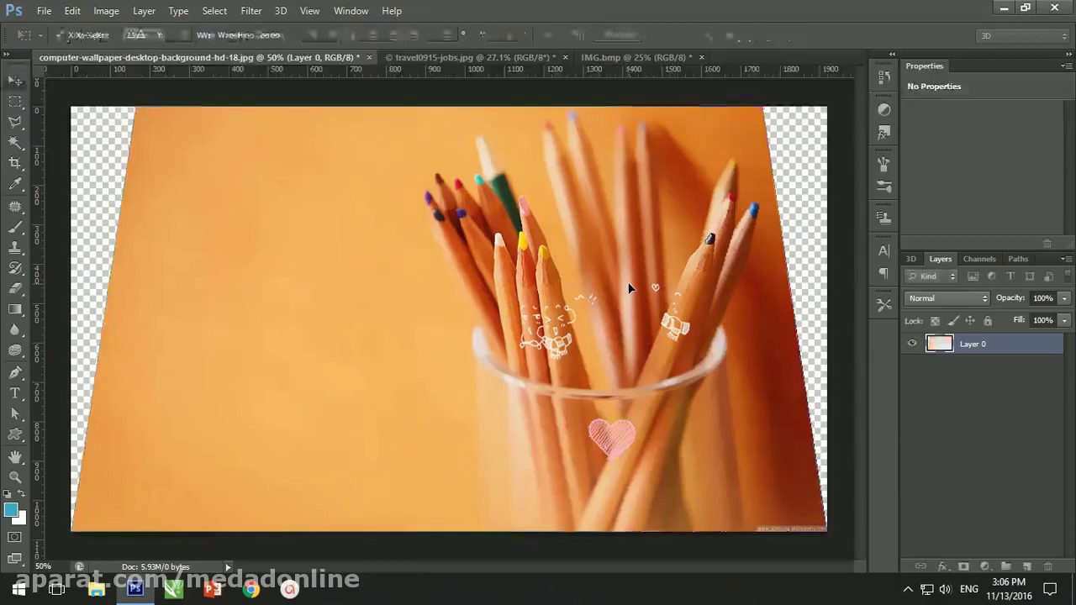
pyautogui.hotkey('ctrl', 'z')
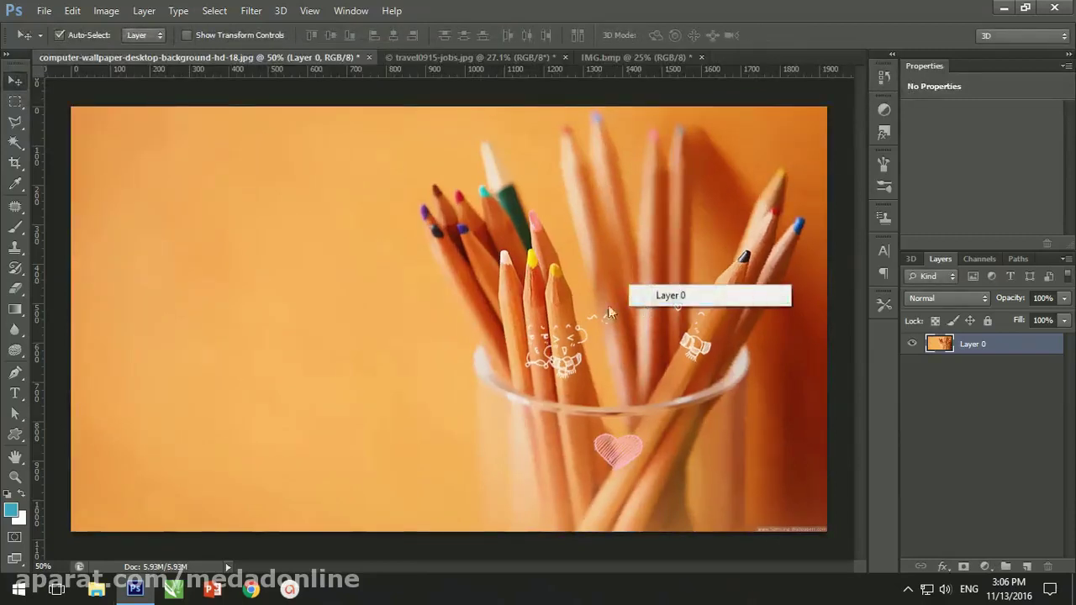
# Step: Hide the rulers and apply the Arc Upper warp preset to Layer 0, then end the warp
pyautogui.hotkey('ctrl', 'r')
pyautogui.hotkey('ctrl', 't')
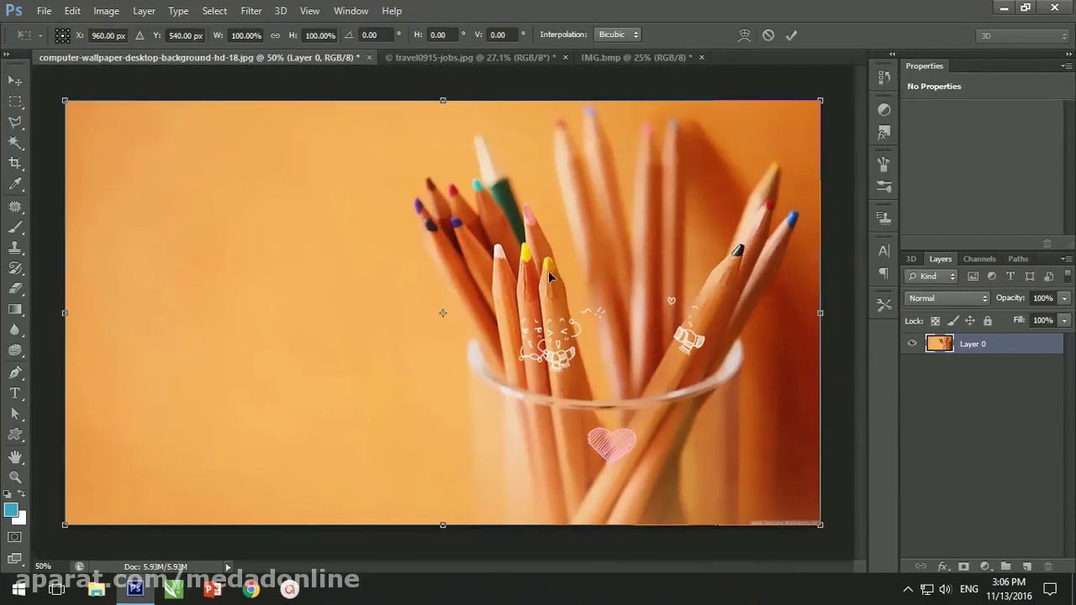
pyautogui.rightClick(548, 272)
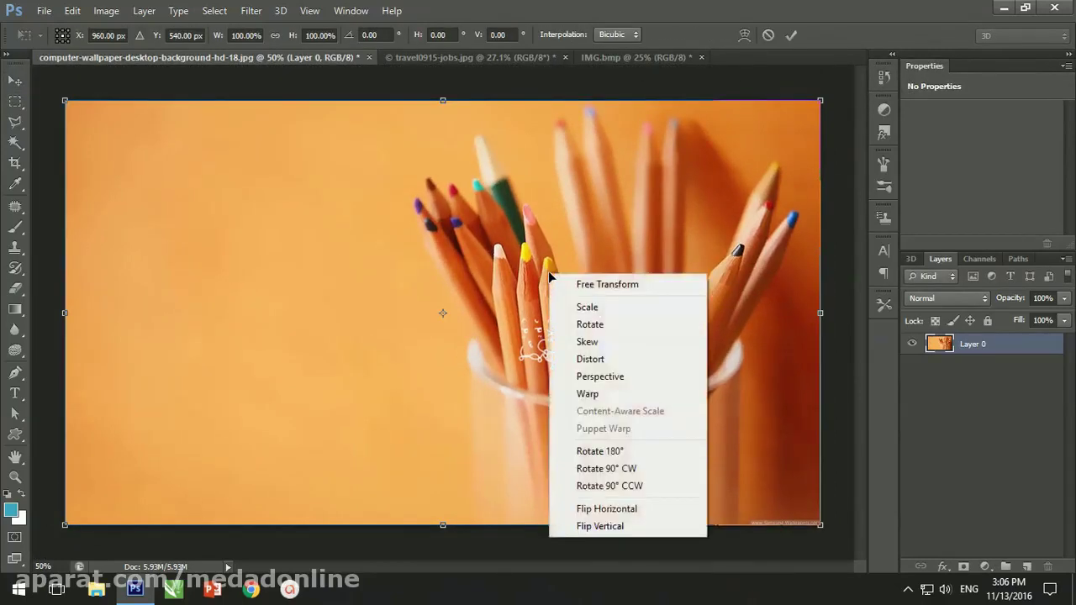
pyautogui.click(583, 395)
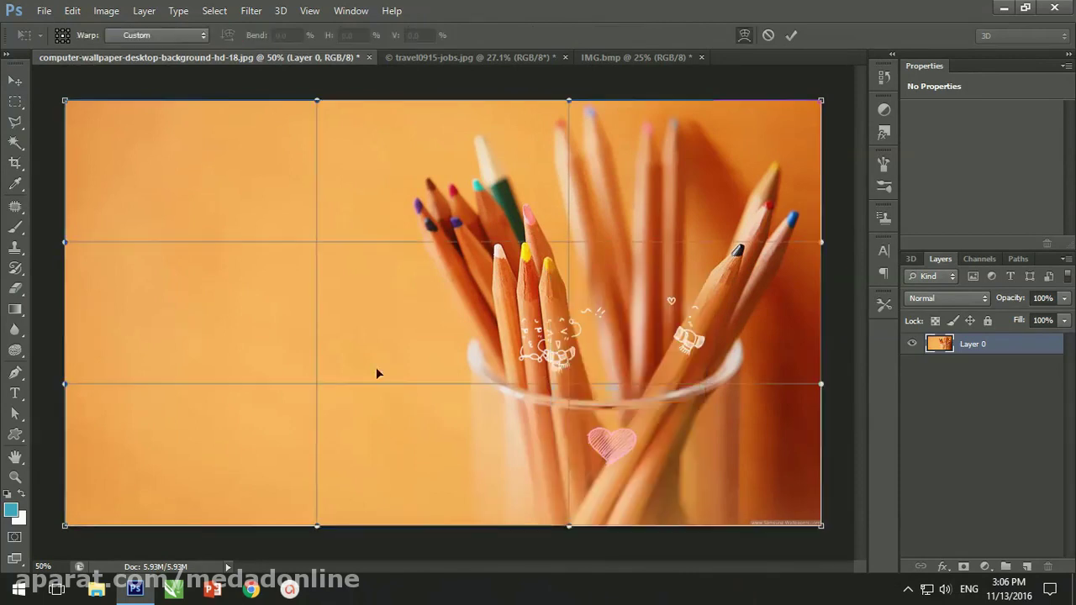
pyautogui.click(137, 38)
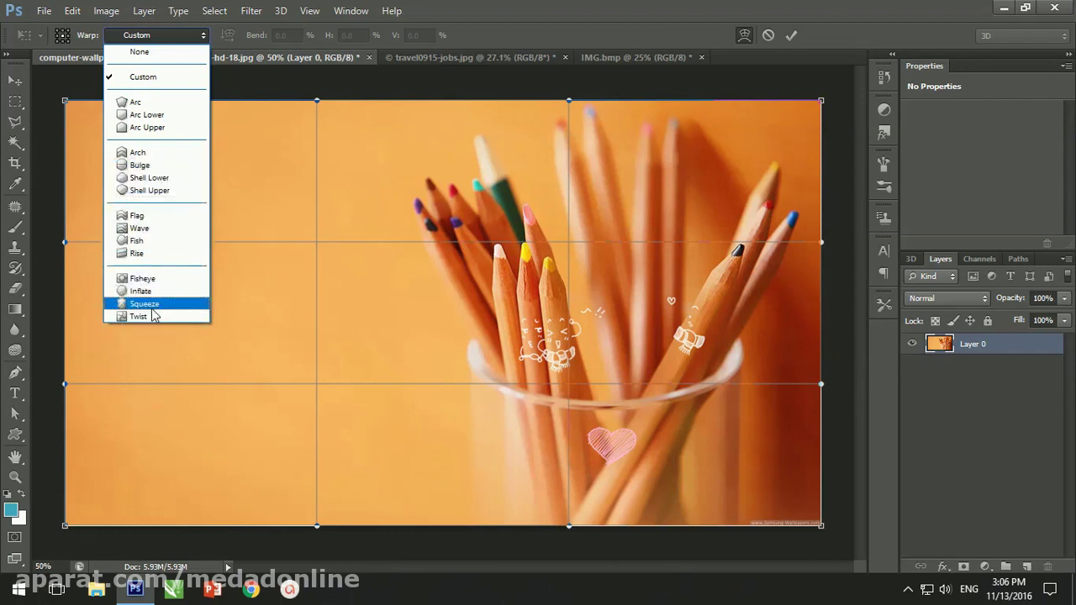
pyautogui.click(122, 127)
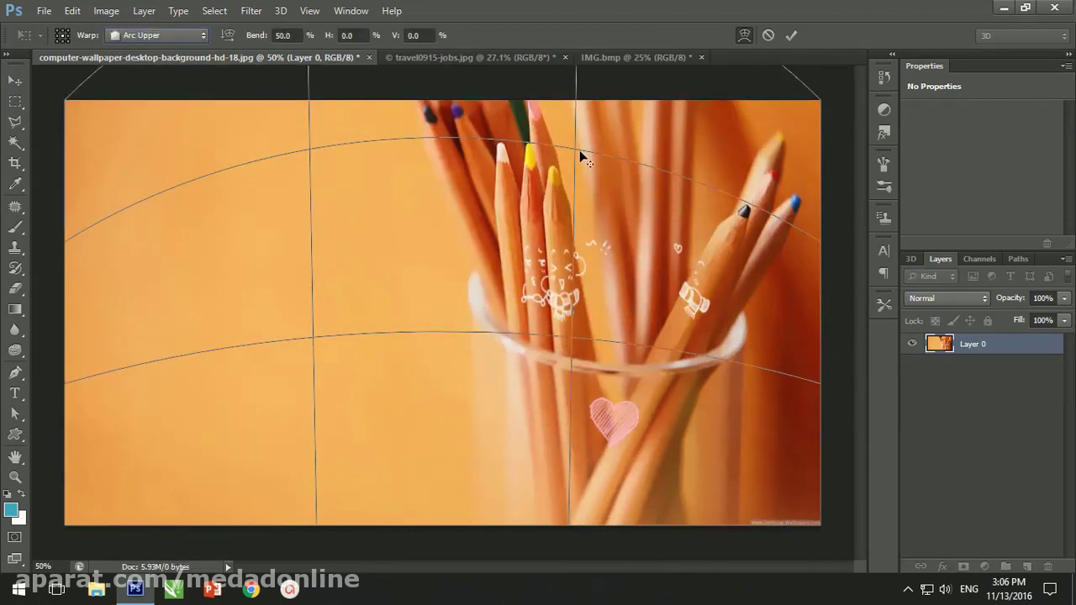
pyautogui.press('Return')
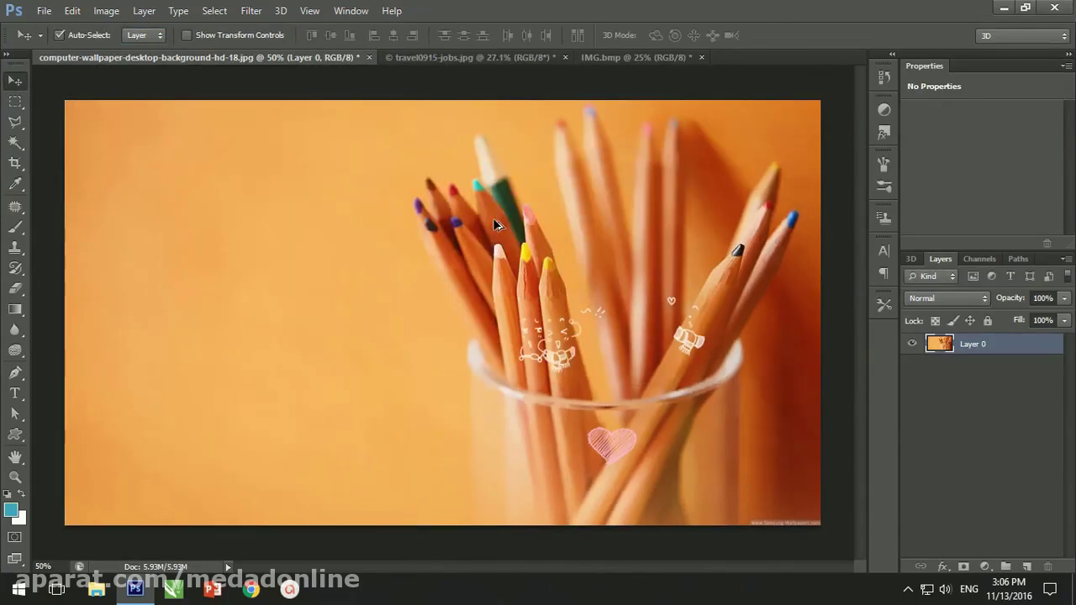
# Step: Apply a custom warp curving the pencils layer's top edge down and bottom edge up
pyautogui.hotkey('ctrl', 't')
pyautogui.rightClick(494, 220)
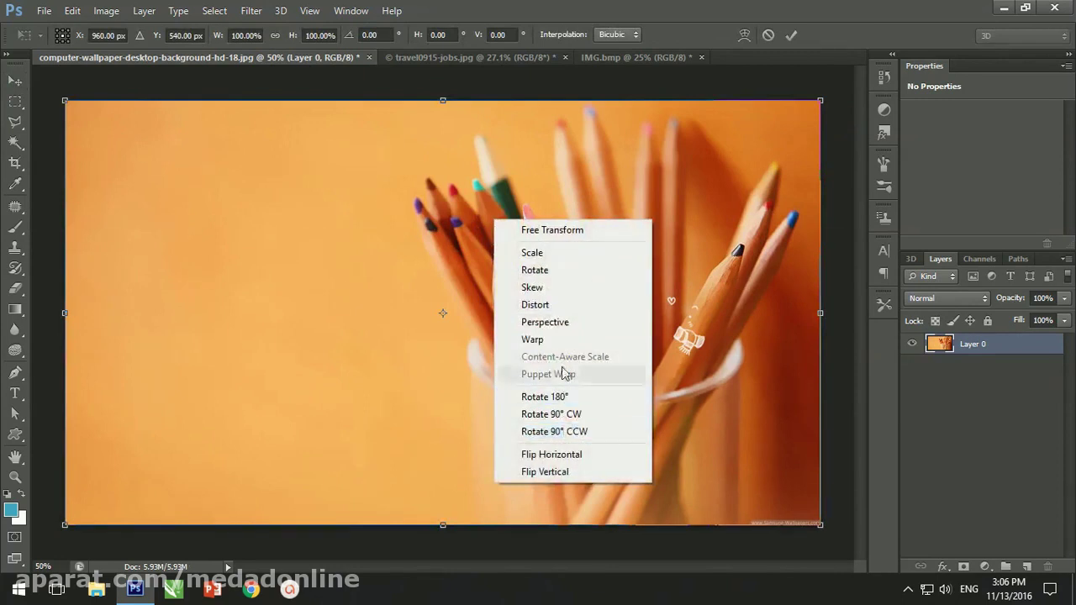
pyautogui.click(563, 339)
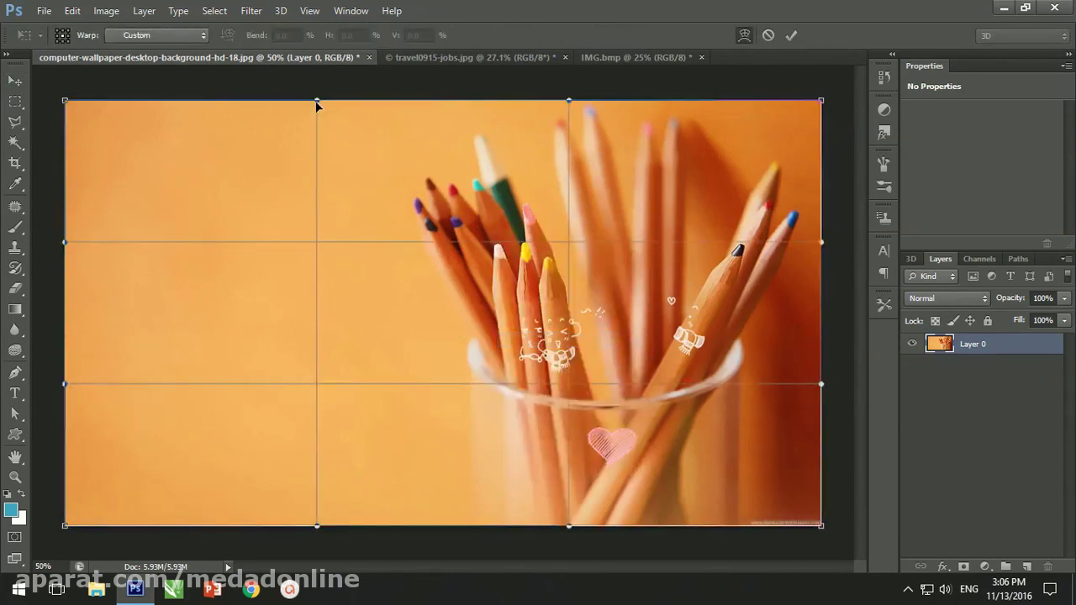
pyautogui.moveTo(317, 103); pyautogui.dragTo(317, 185)
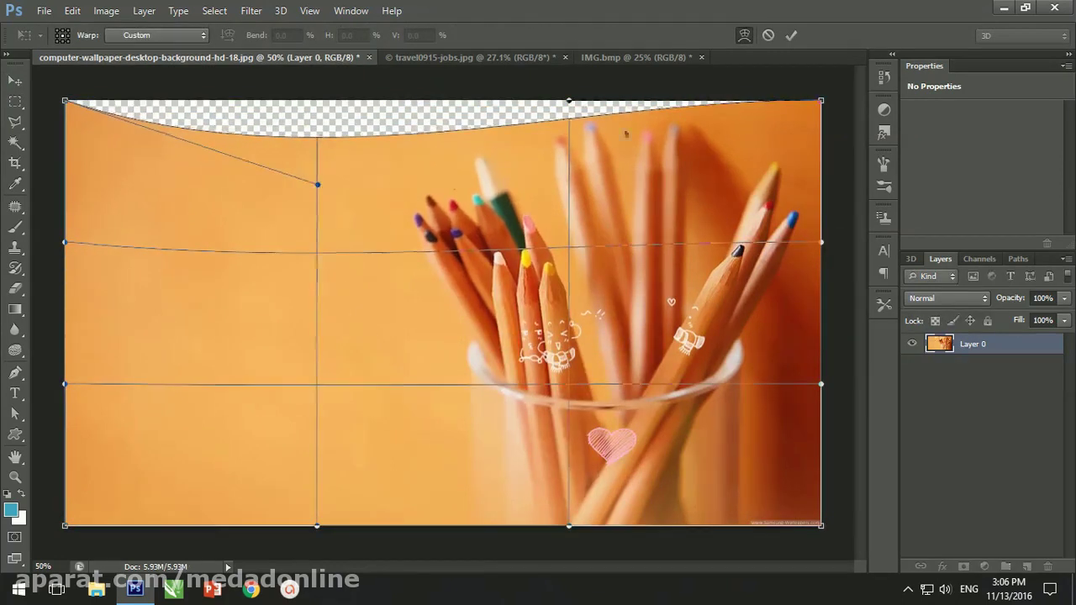
pyautogui.moveTo(571, 103); pyautogui.dragTo(595, 161)
pyautogui.moveTo(573, 528); pyautogui.dragTo(562, 471)
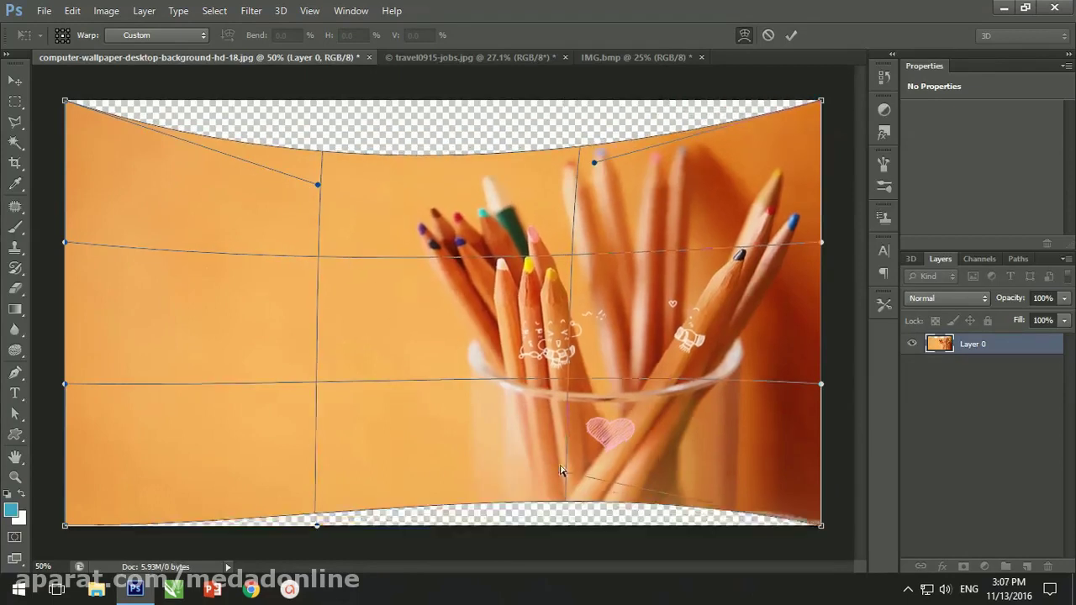
pyautogui.moveTo(313, 524); pyautogui.dragTo(316, 395)
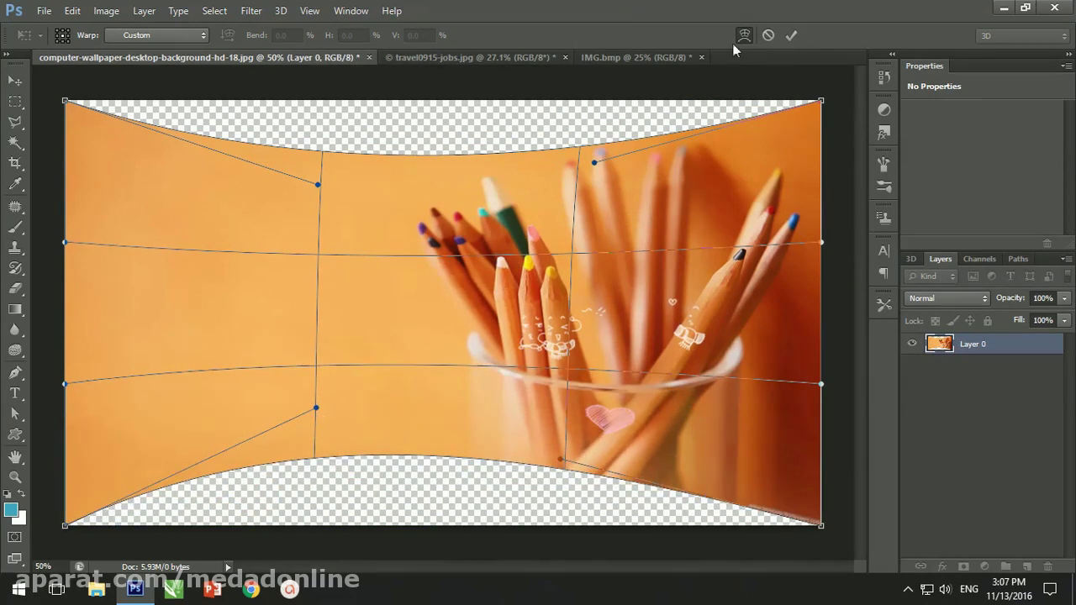
pyautogui.click(790, 35)
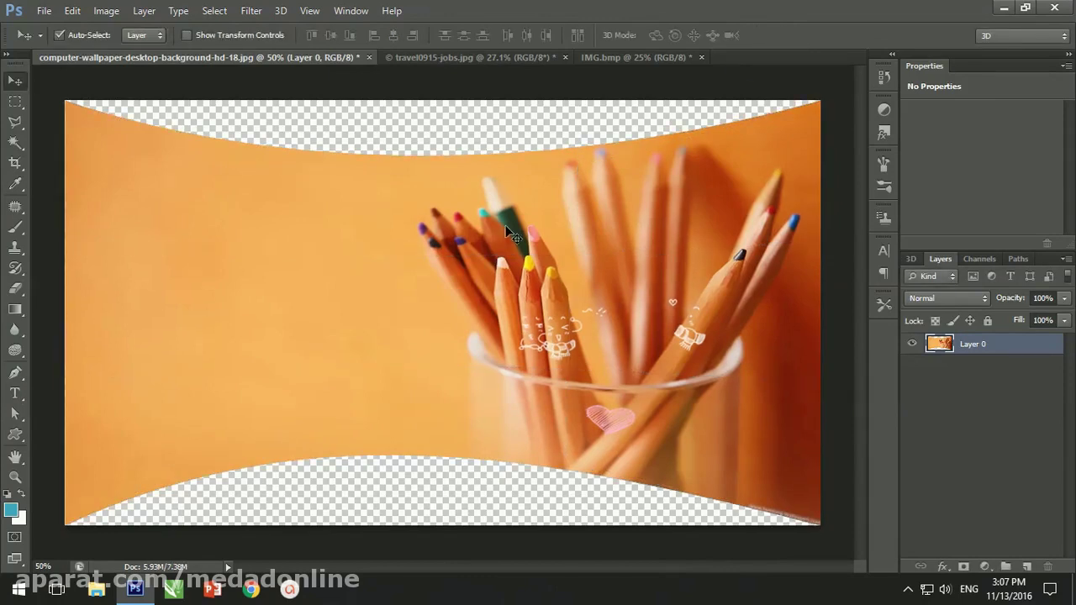
# Step: Undo the custom warp and flip the pencils layer horizontally
pyautogui.hotkey('ctrl', 'z')
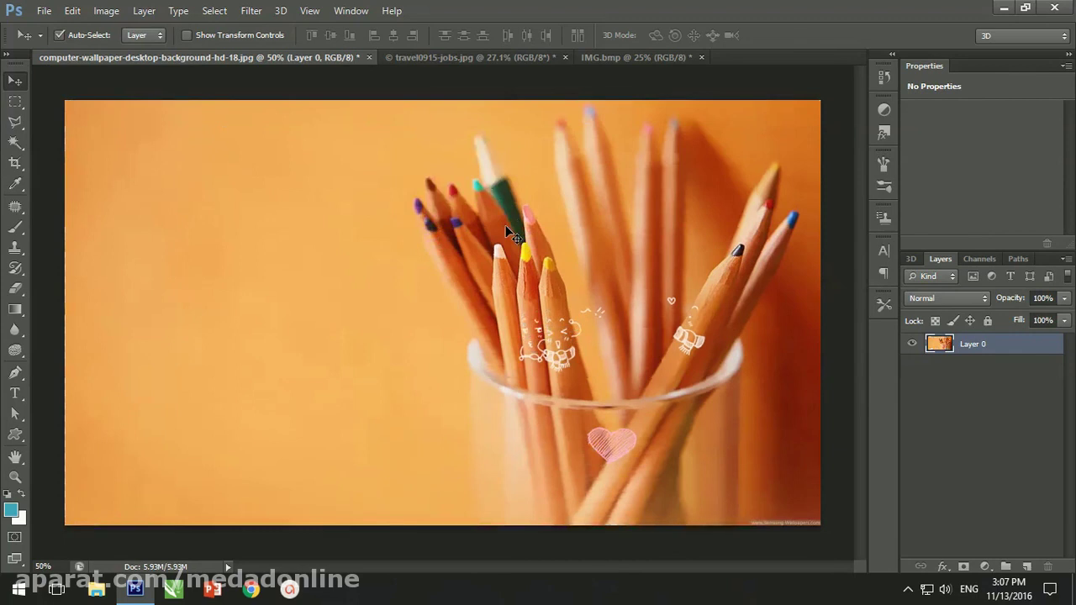
pyautogui.hotkey('ctrl', 't')
pyautogui.rightClick(491, 216)
pyautogui.rightClick(516, 281)
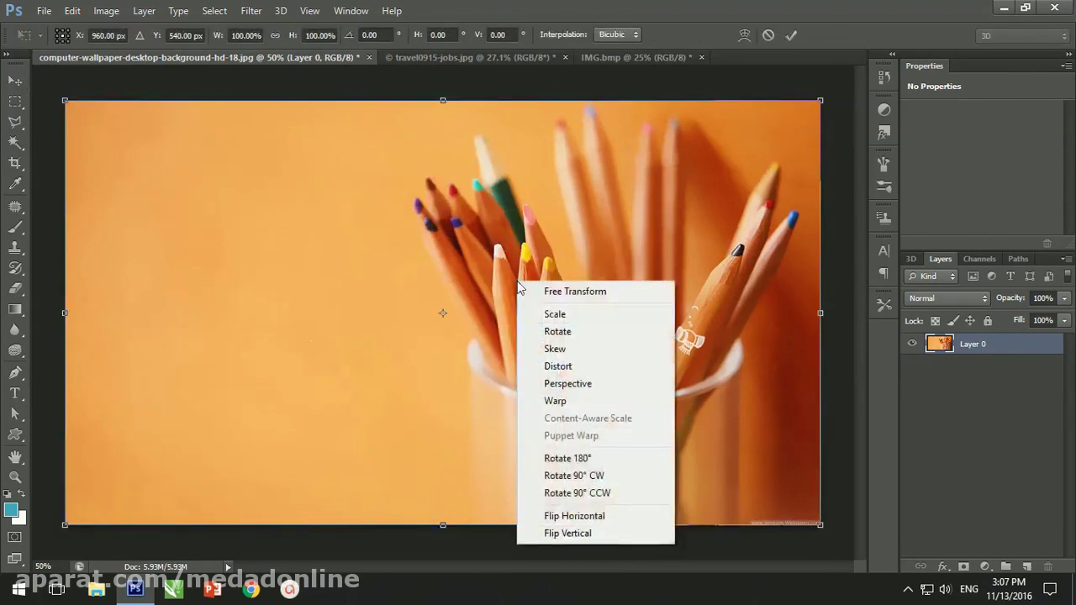
pyautogui.click(645, 516)
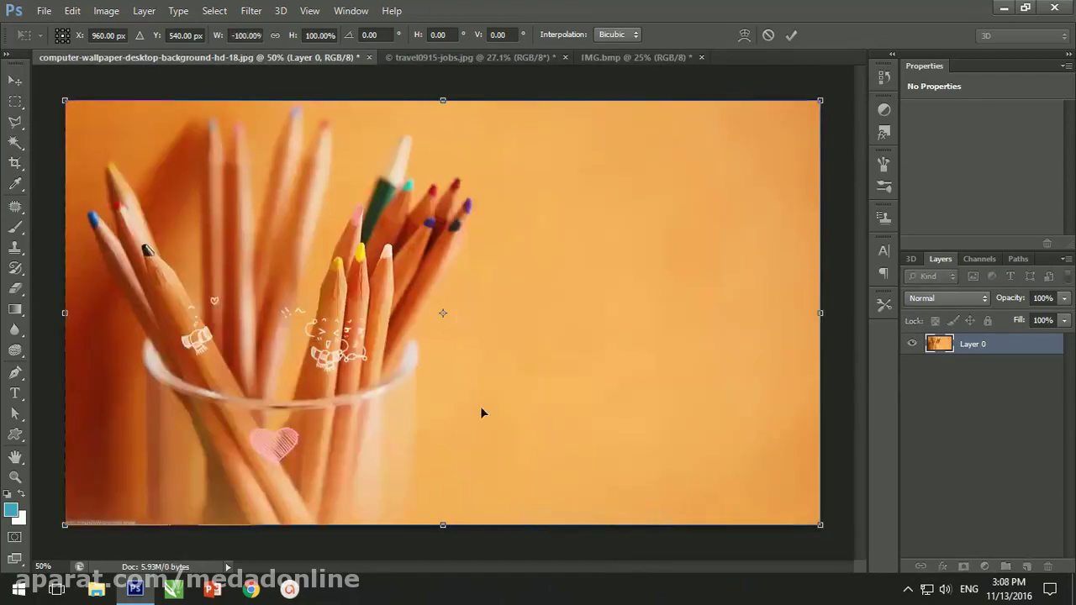
# Step: Undo the horizontal flip and flip the layer vertically instead
pyautogui.hotkey('ctrl', 'z')
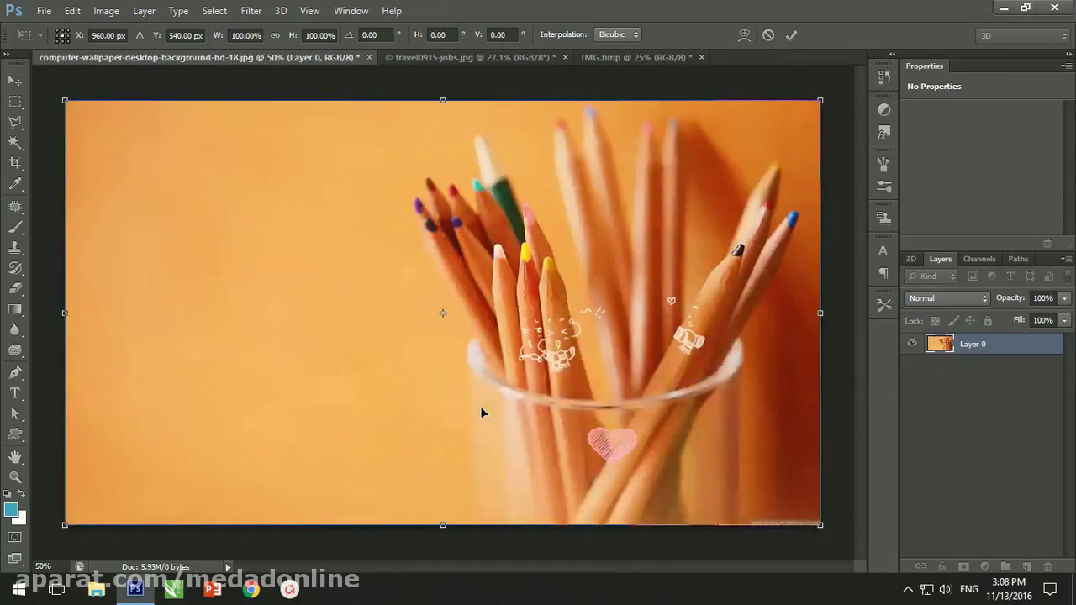
pyautogui.rightClick(480, 407)
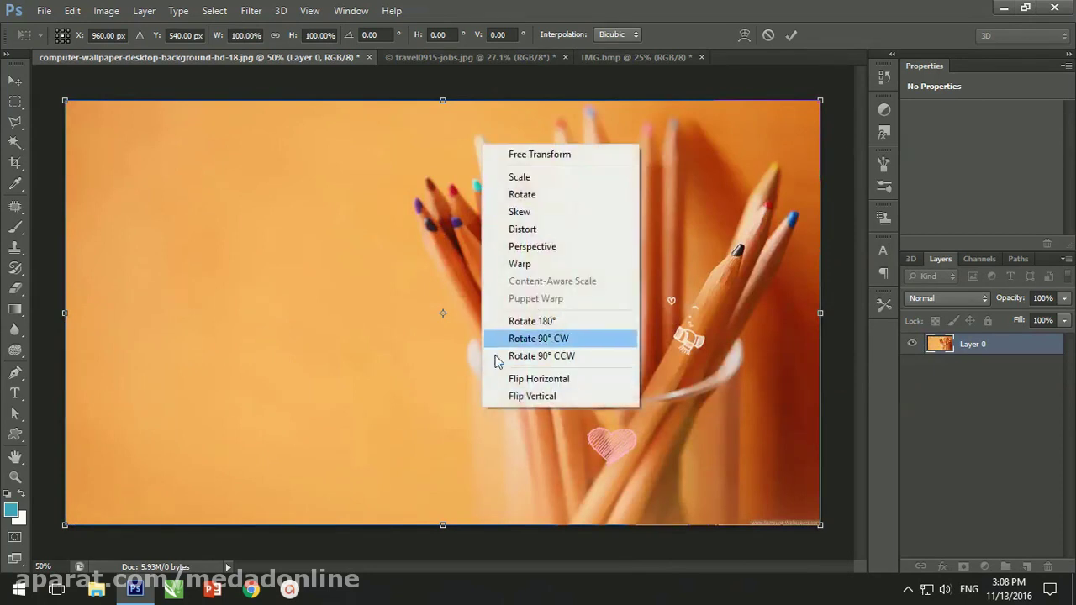
pyautogui.click(538, 397)
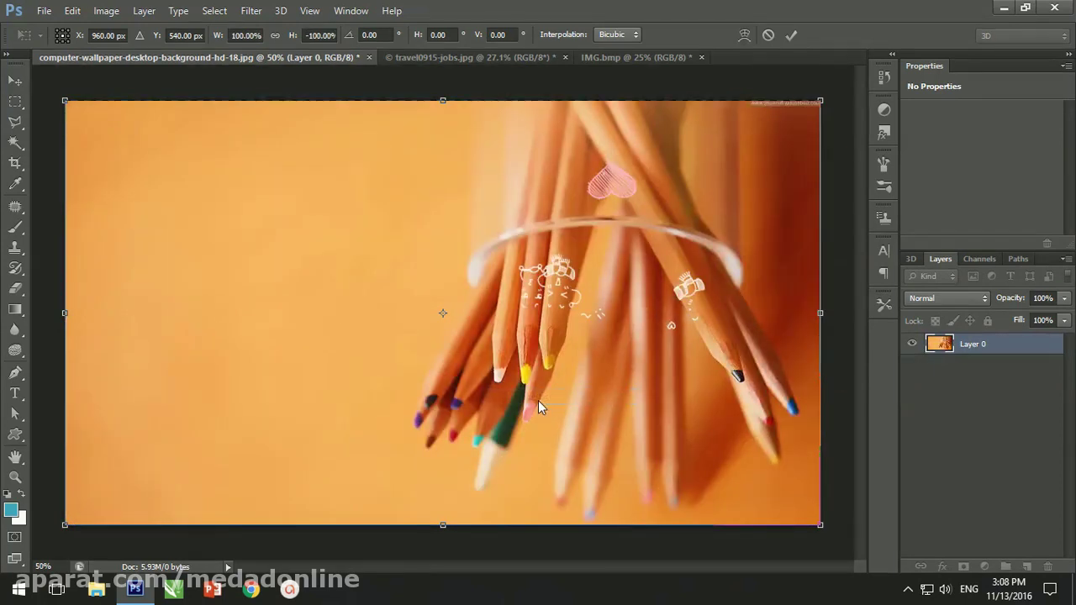